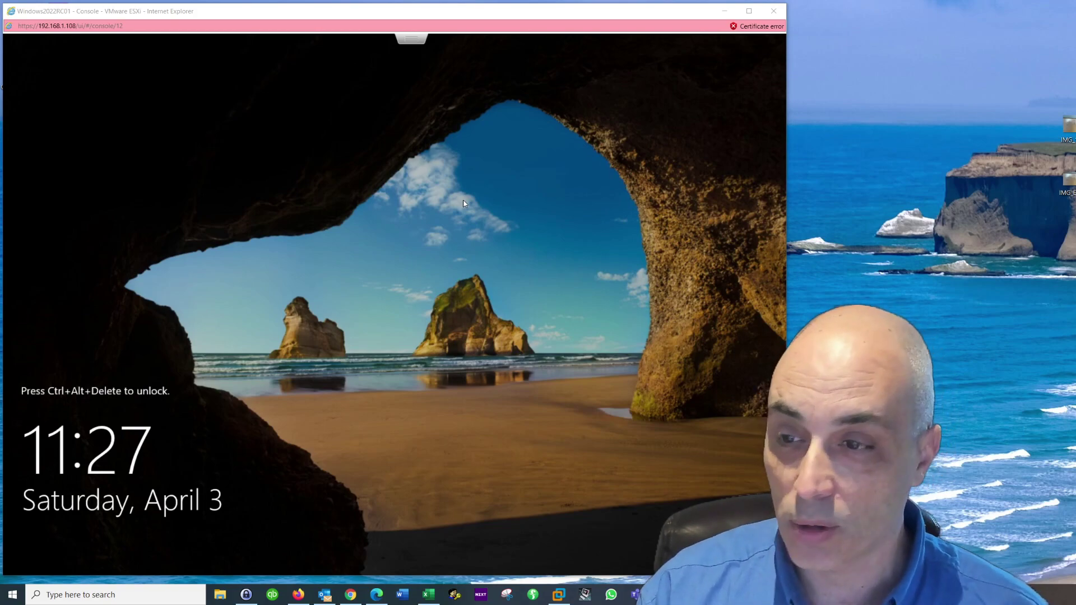
# Step: Focus the VM console and bring up the virtual machine's options menu
pyautogui.click(492, 237)
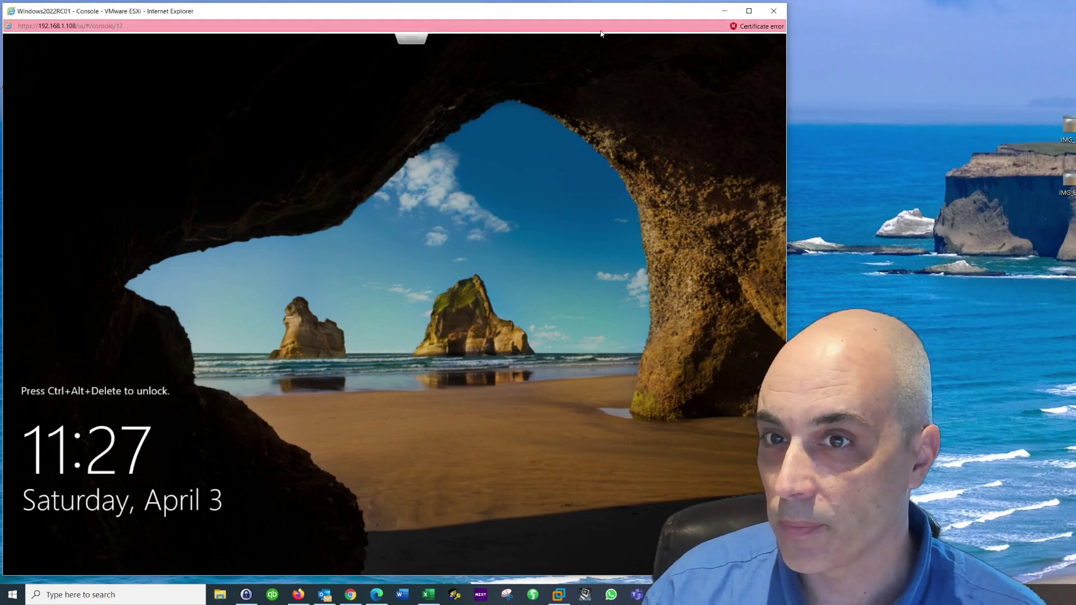
pyautogui.click(721, 26)
pyautogui.rightClick(721, 27)
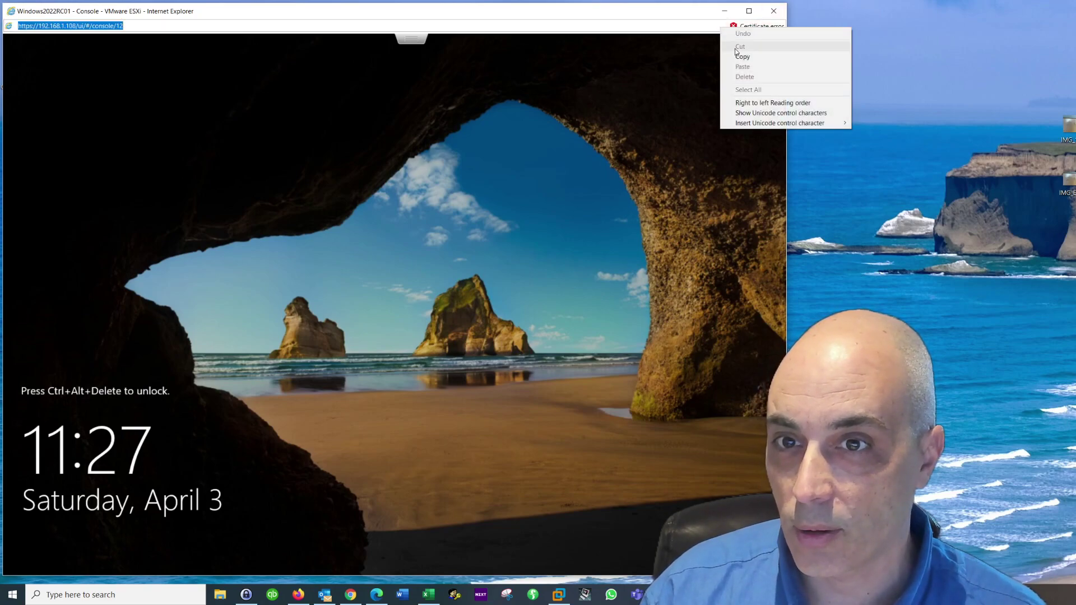
pyautogui.click(538, 83)
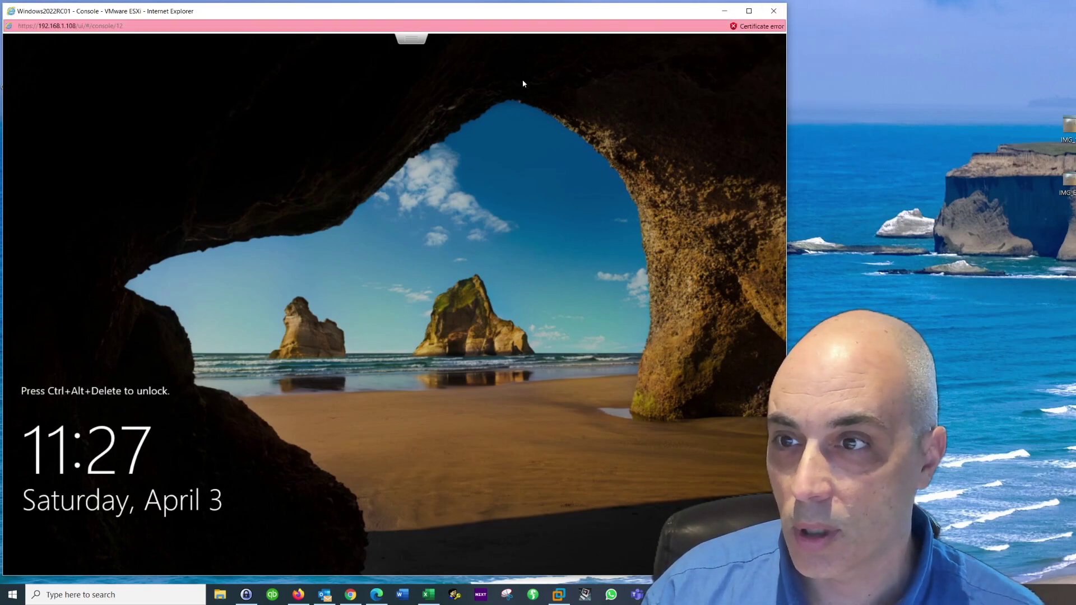
pyautogui.click(411, 38)
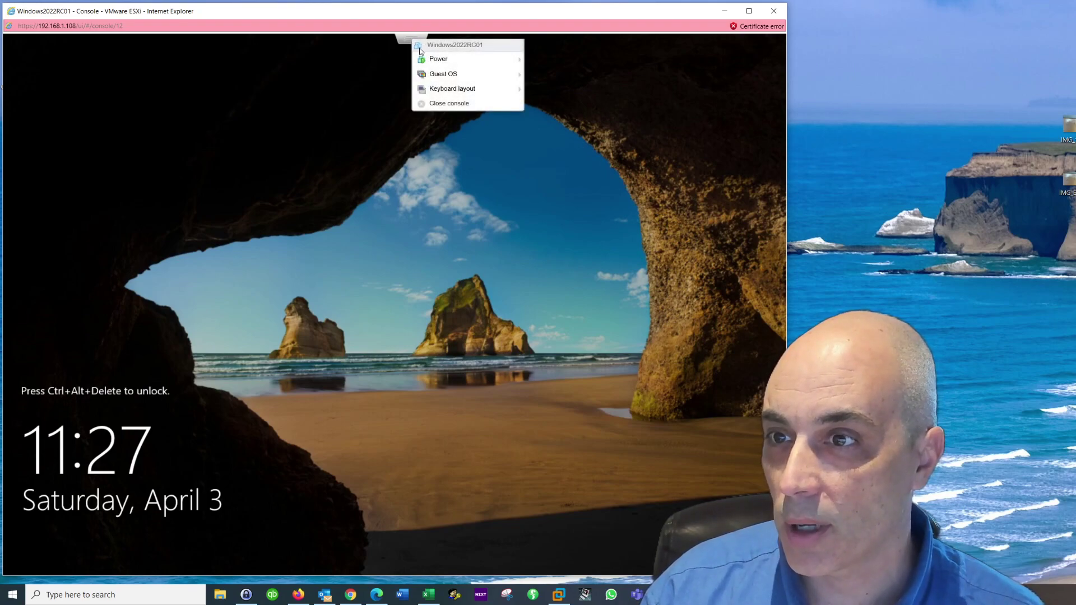
# Step: Send Ctrl-Alt-Delete to the VM and sign in with the Administrator password
pyautogui.moveTo(436, 63)
pyautogui.moveTo(500, 76)
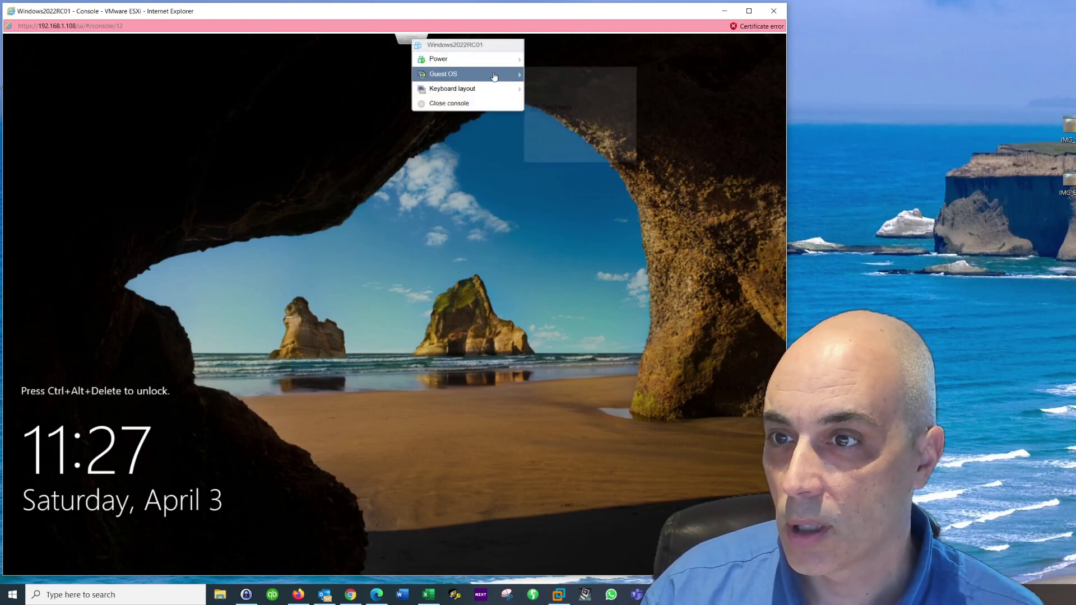
pyautogui.moveTo(561, 107)
pyautogui.click(698, 109)
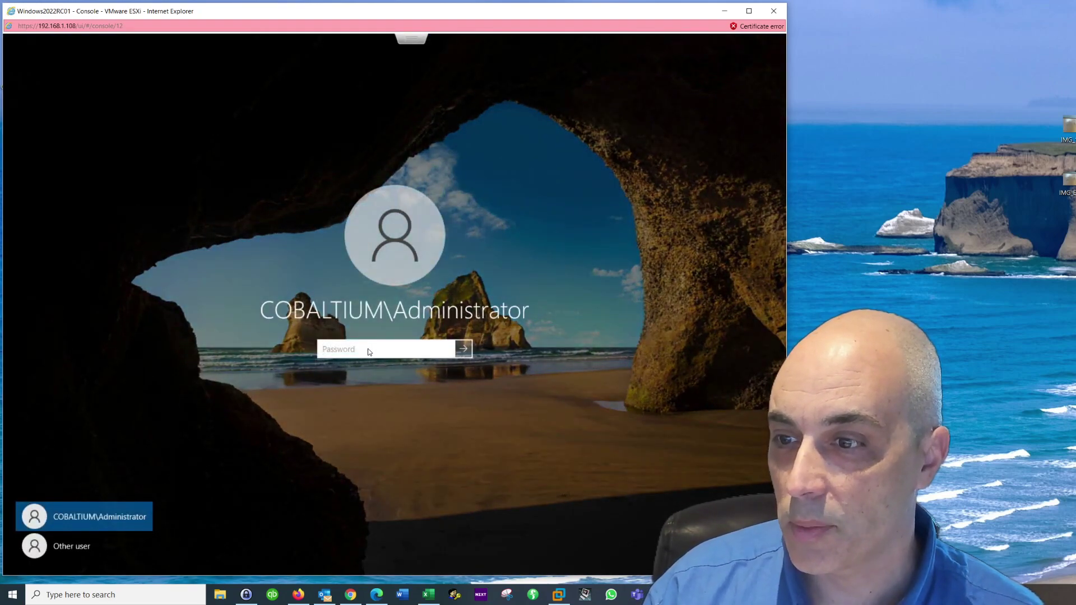
pyautogui.write('•••••')
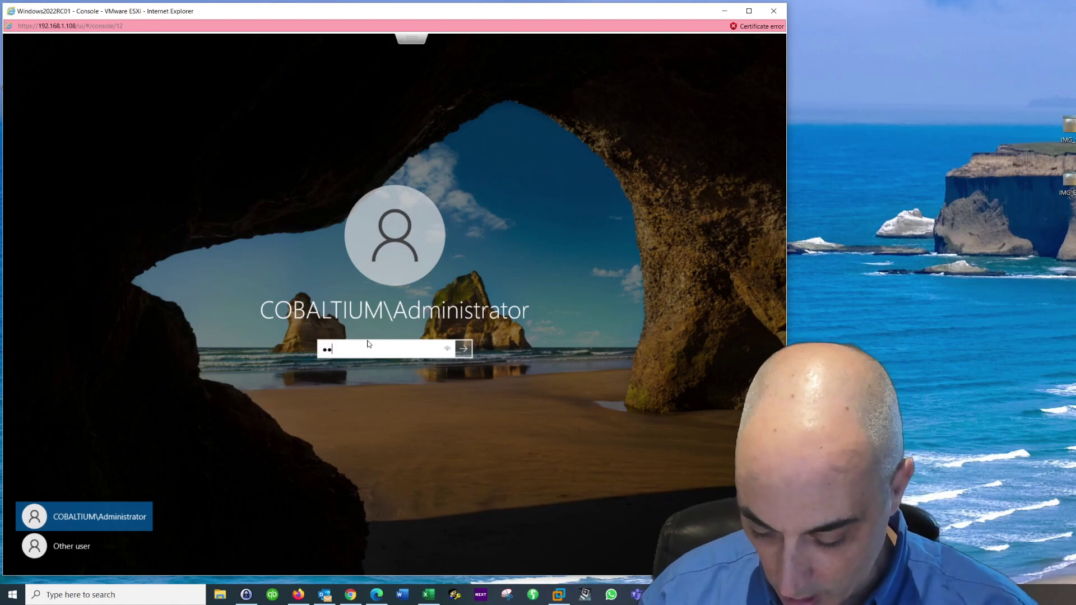
pyautogui.write('••••')
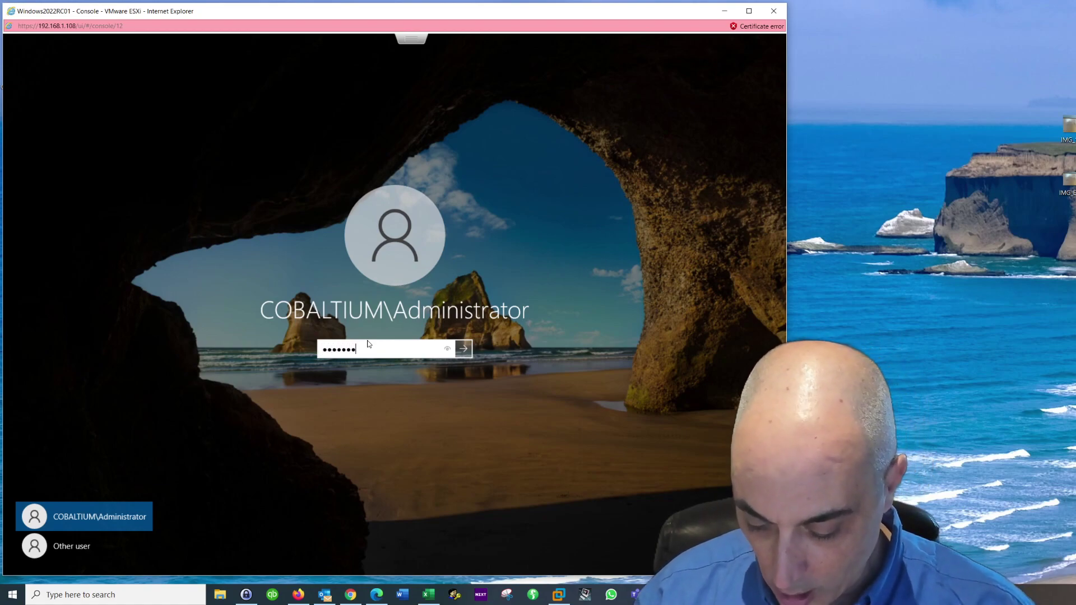
pyautogui.press('Return')
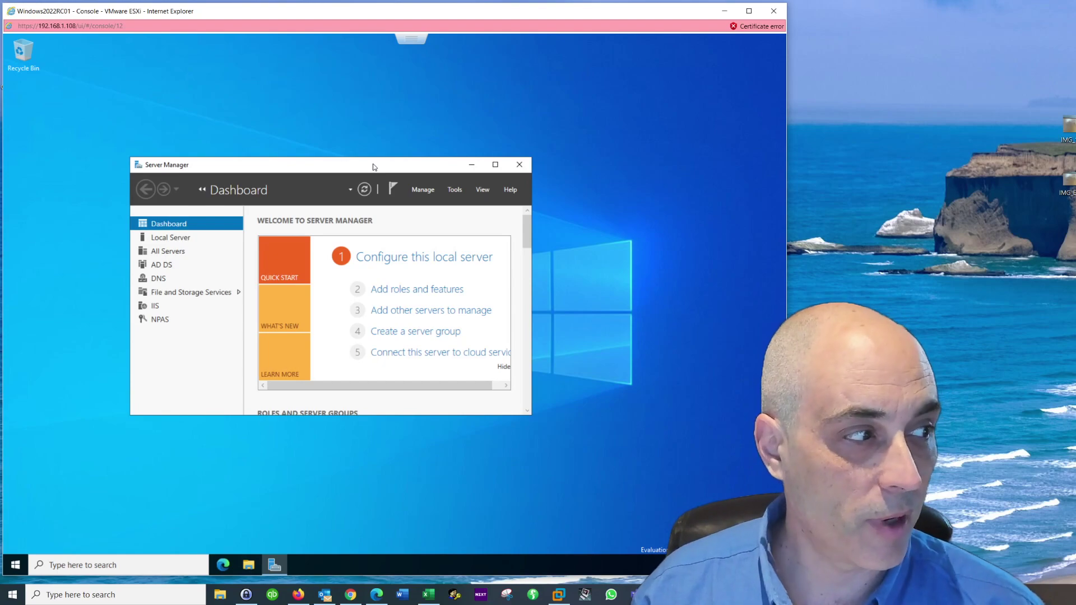
# Step: Move Server Manager up and right, stretch it taller, and scroll to the roles section
pyautogui.moveTo(373, 166); pyautogui.dragTo(437, 76)
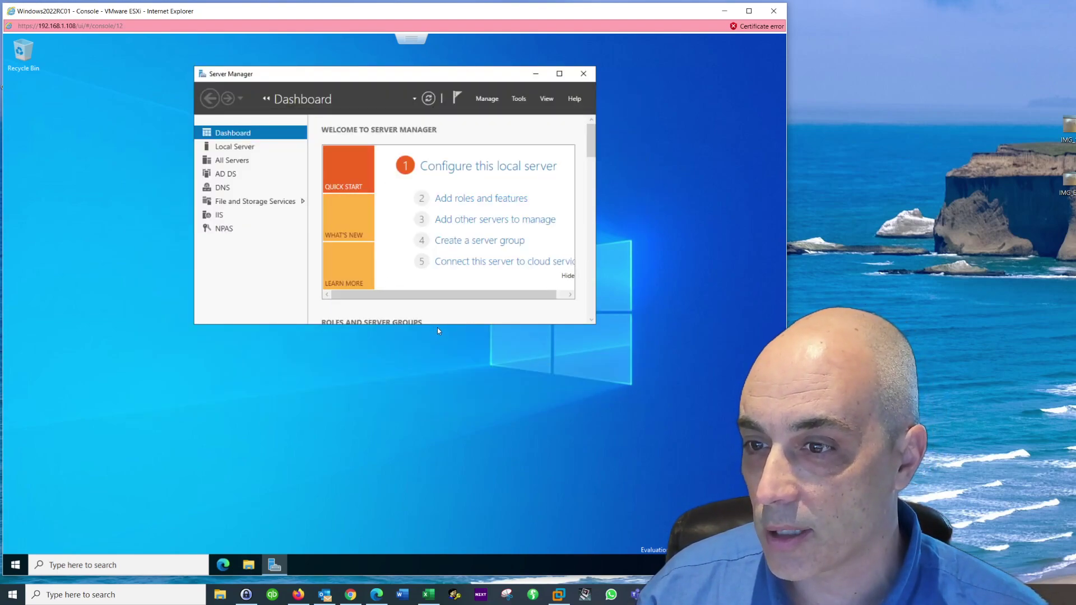
pyautogui.moveTo(442, 326); pyautogui.dragTo(458, 486)
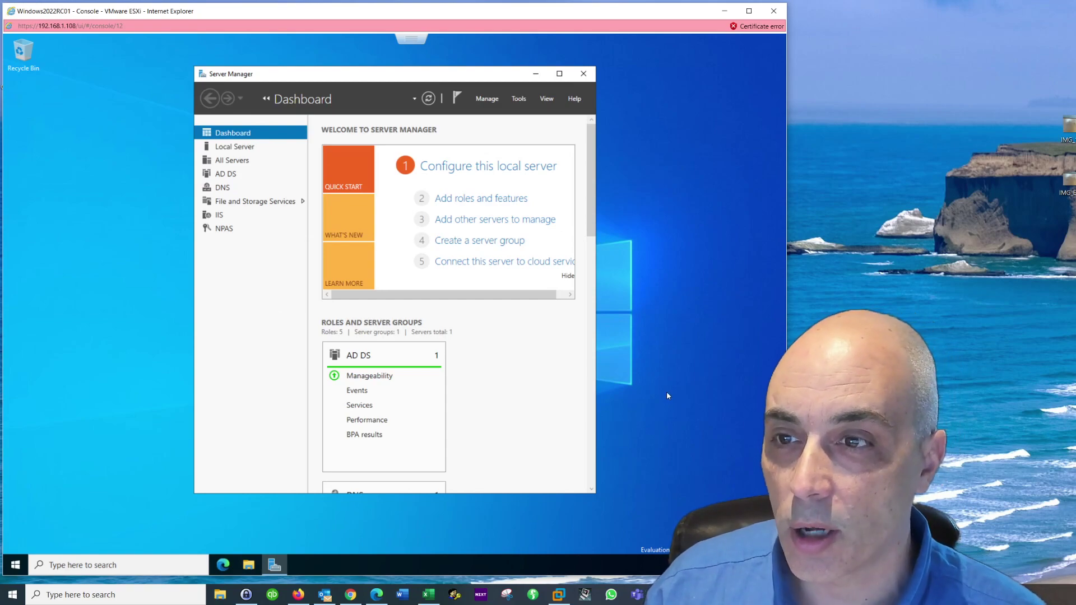
pyautogui.click(595, 249)
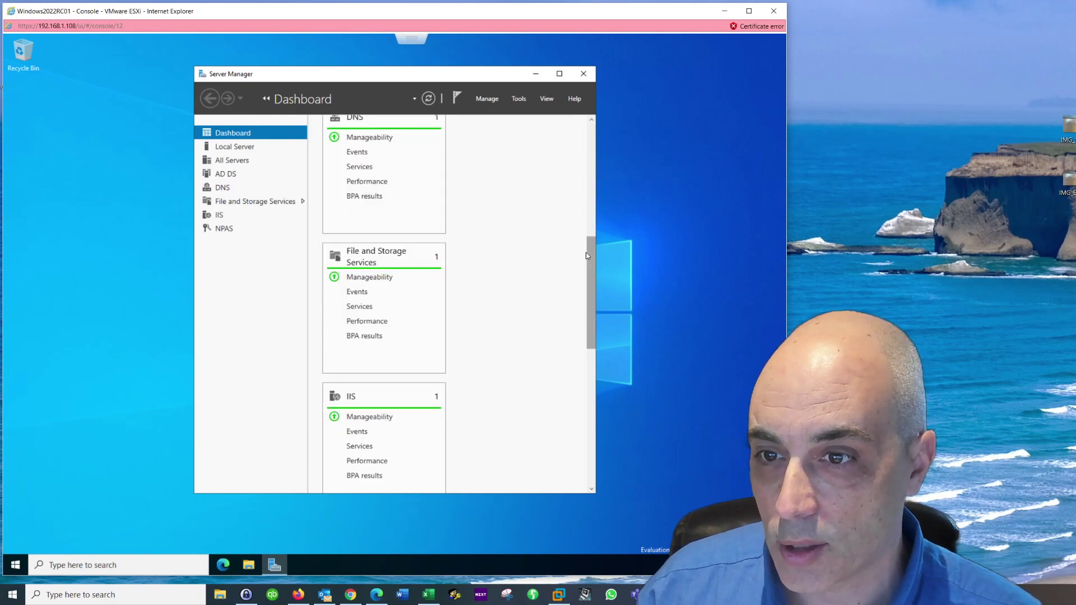
pyautogui.moveTo(590, 240); pyautogui.dragTo(588, 108)
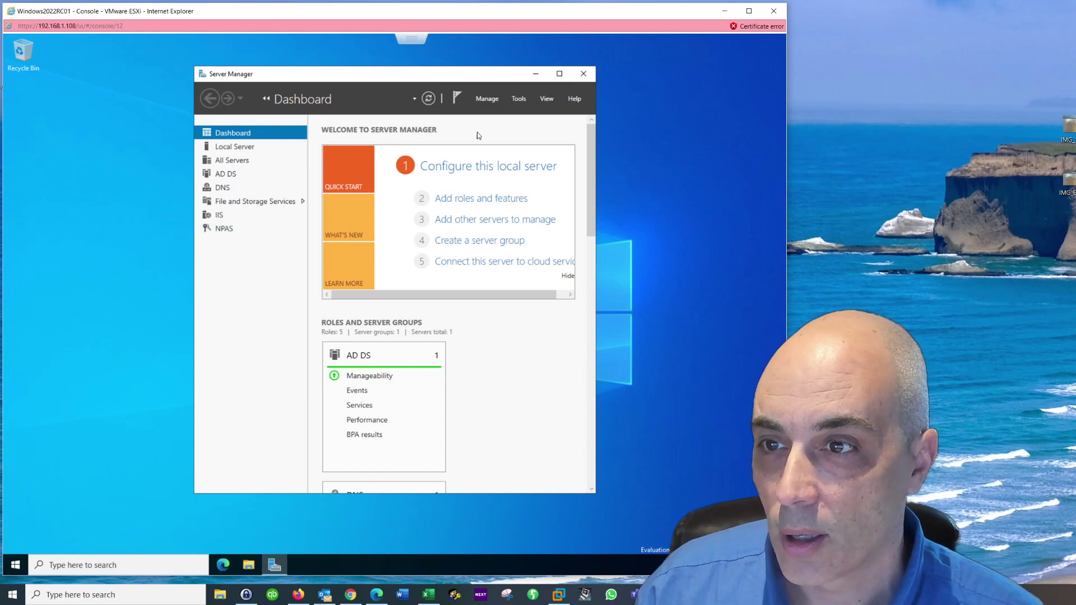
pyautogui.click(519, 101)
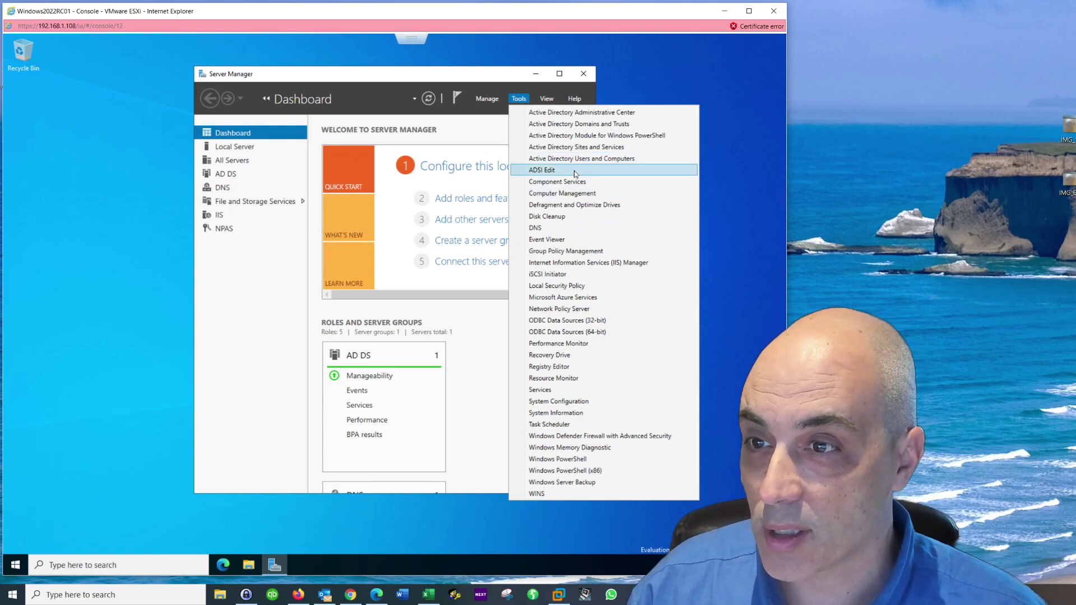
pyautogui.click(470, 334)
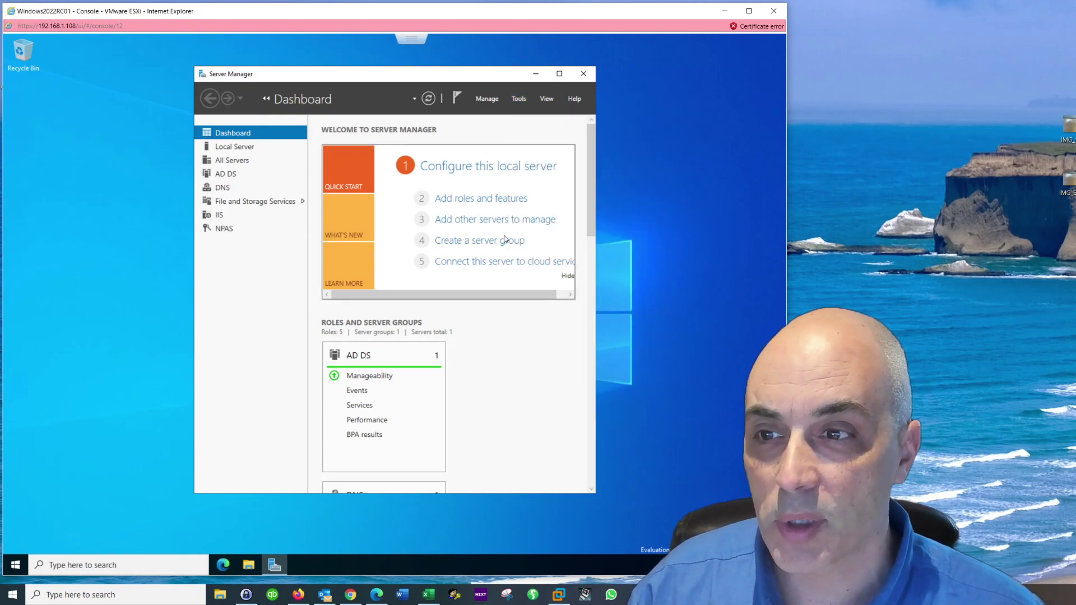
# Step: Launch Add Roles and Features with role-based installation targeting DC-2022.cobaltium.ca
pyautogui.click(489, 201)
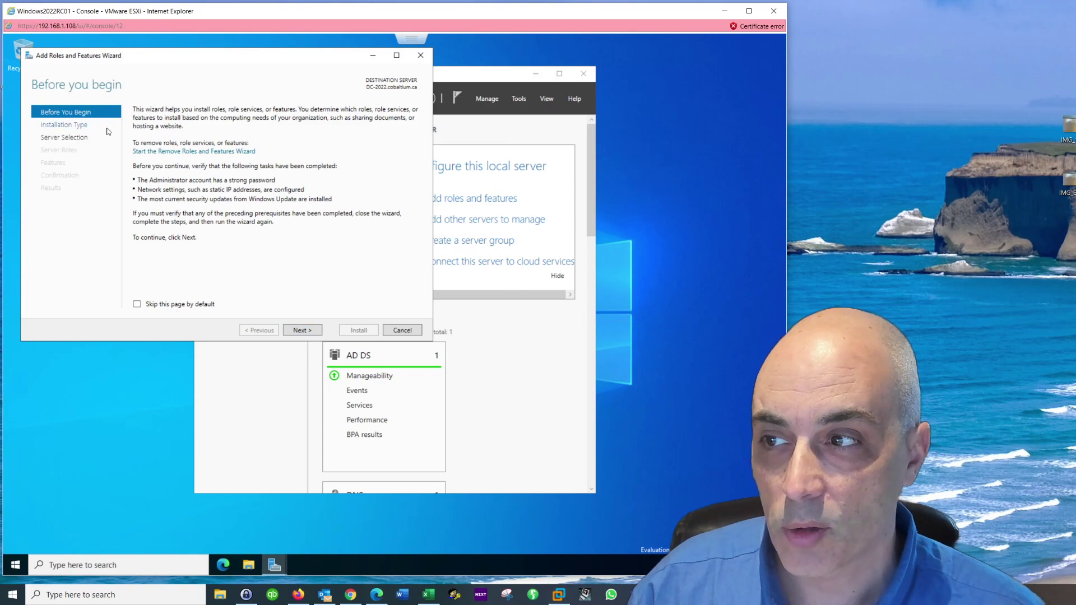
pyautogui.click(308, 333)
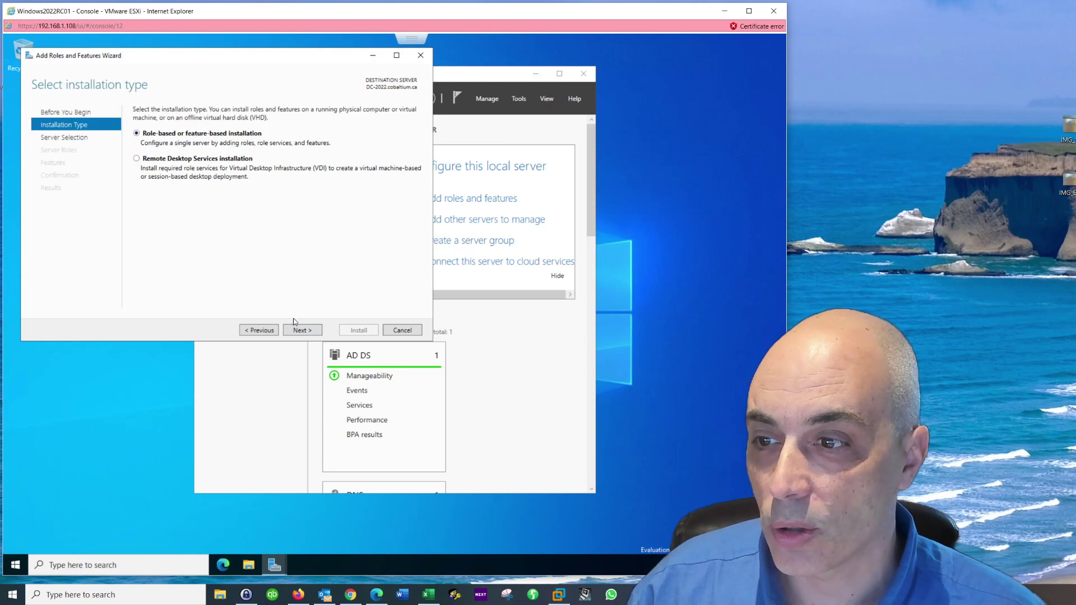
pyautogui.click(306, 332)
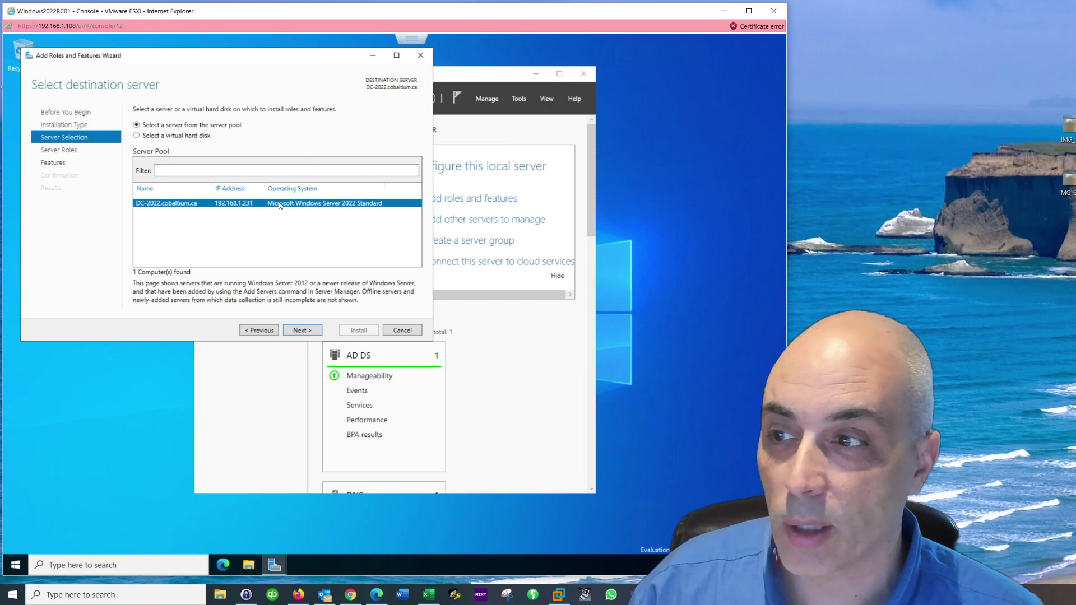
pyautogui.click(313, 331)
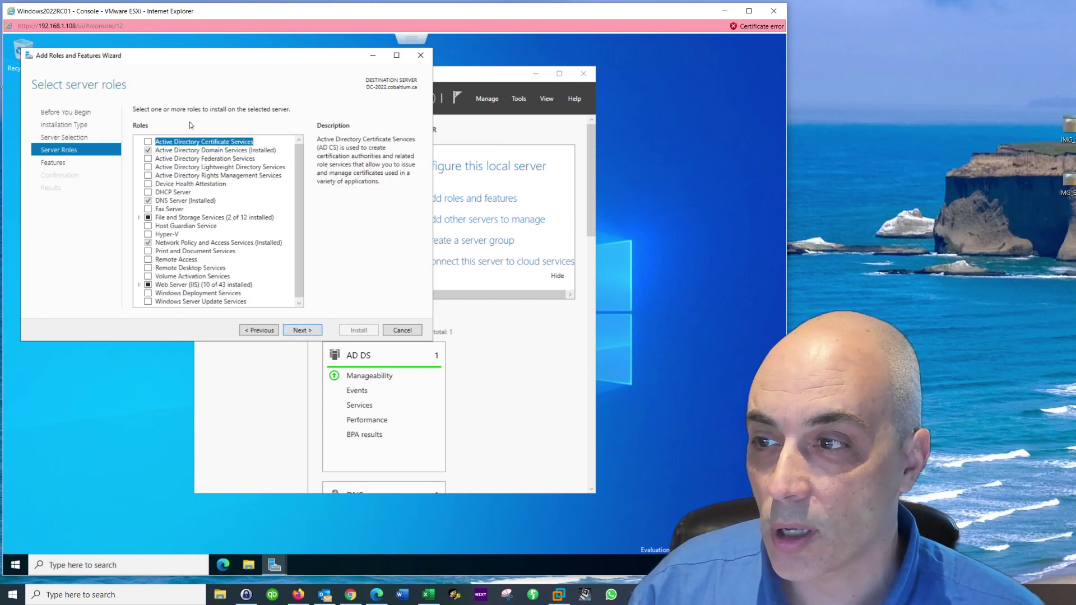
pyautogui.click(149, 193)
pyautogui.moveTo(203, 96); pyautogui.dragTo(286, 94)
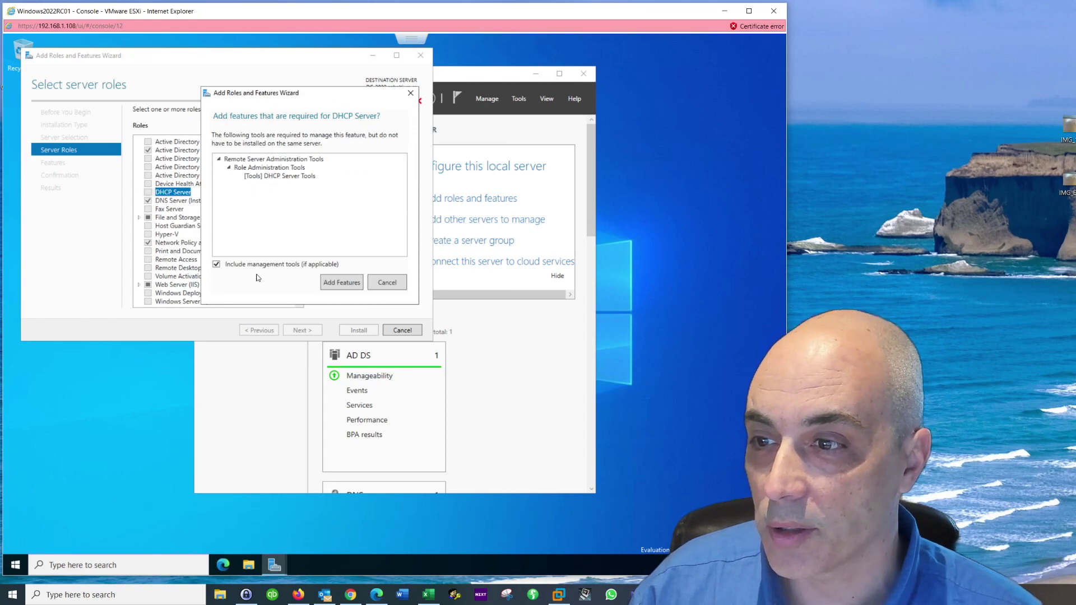
pyautogui.click(356, 282)
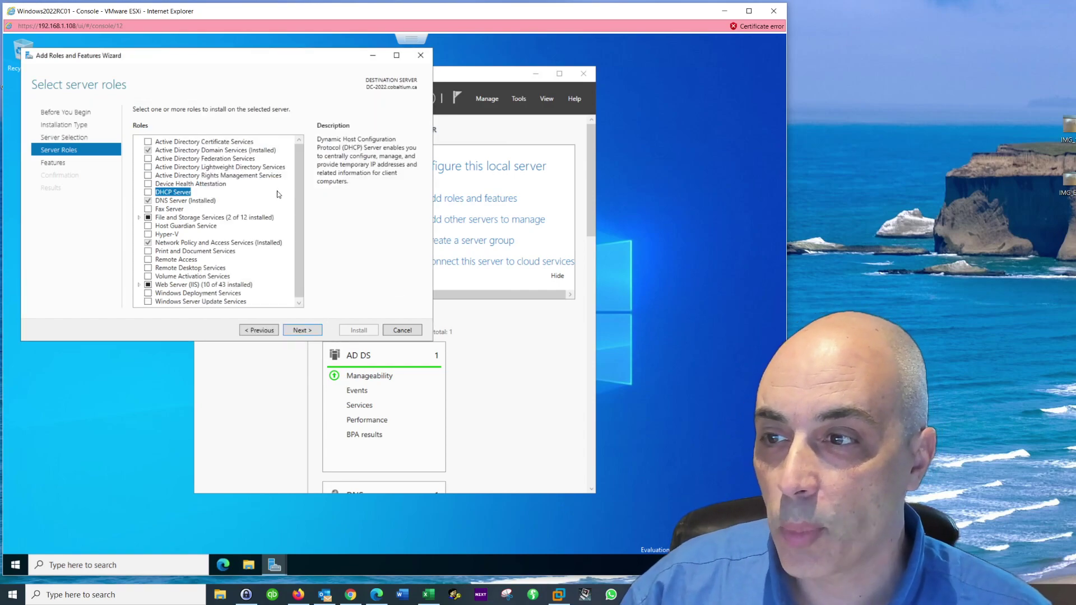
pyautogui.click(190, 152)
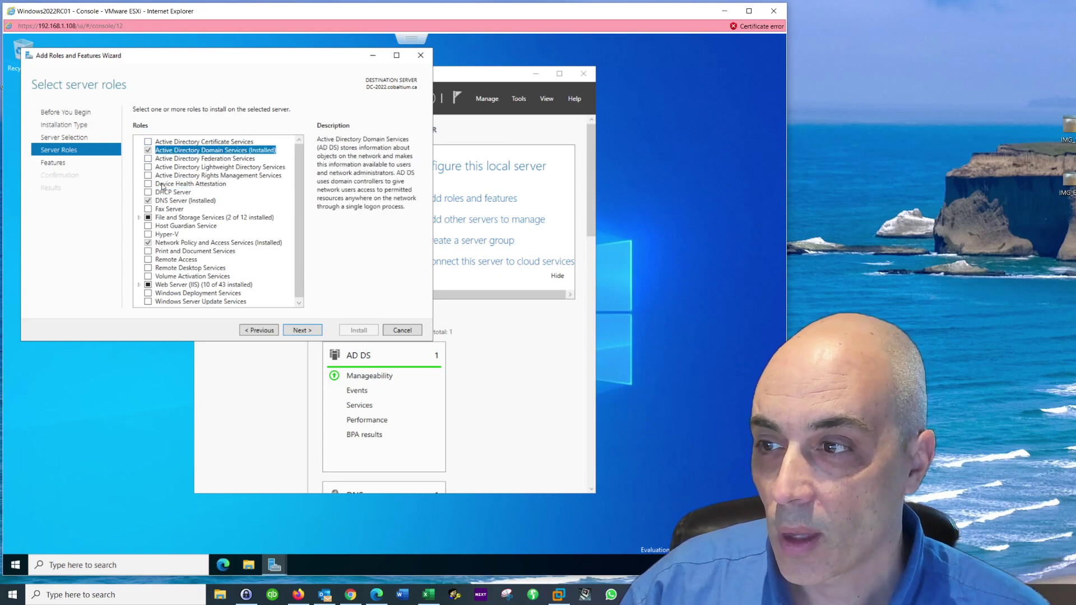
pyautogui.click(172, 201)
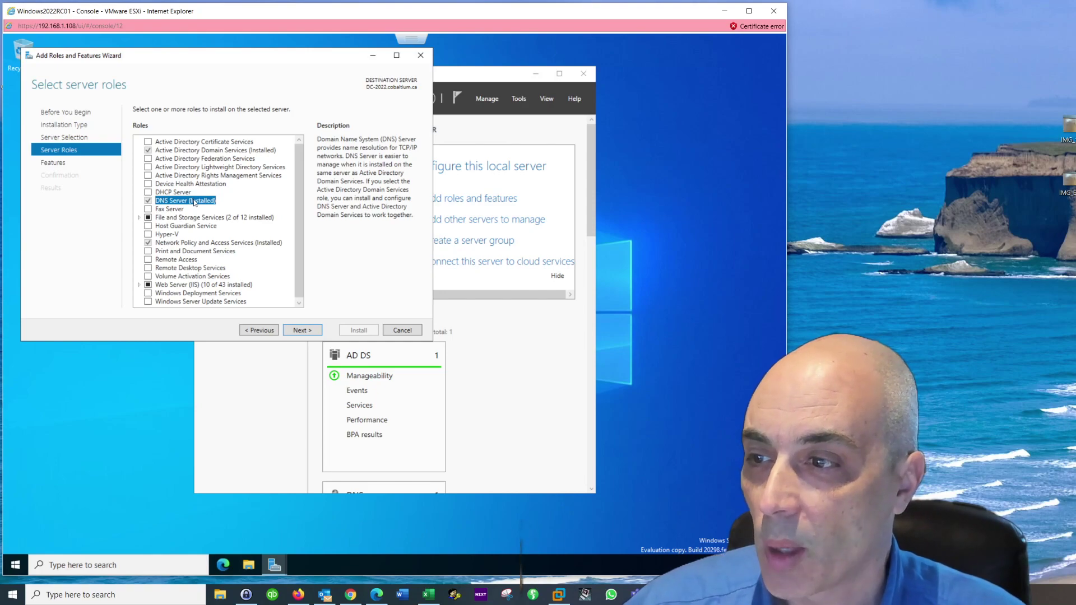
pyautogui.doubleClick(168, 220)
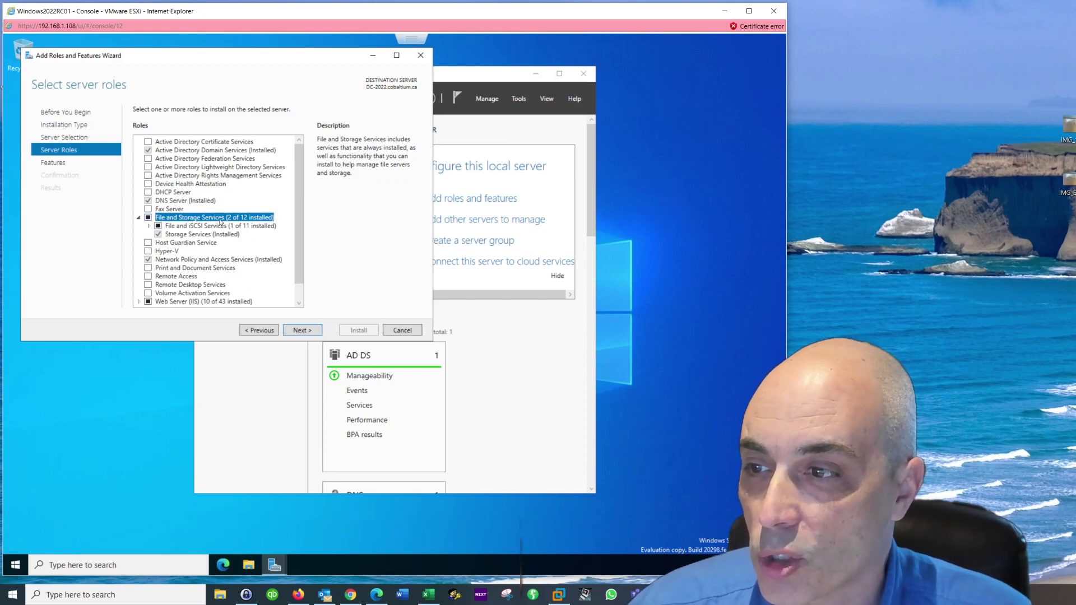
pyautogui.click(230, 260)
pyautogui.moveTo(297, 242); pyautogui.dragTo(280, 280)
pyautogui.doubleClick(184, 285)
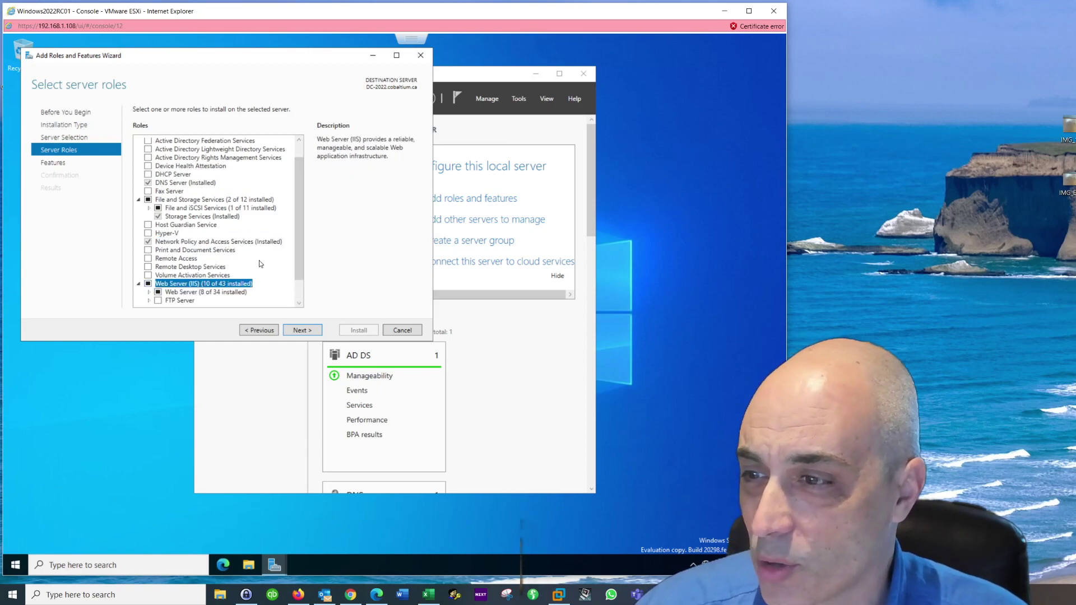
pyautogui.moveTo(297, 248); pyautogui.dragTo(296, 281)
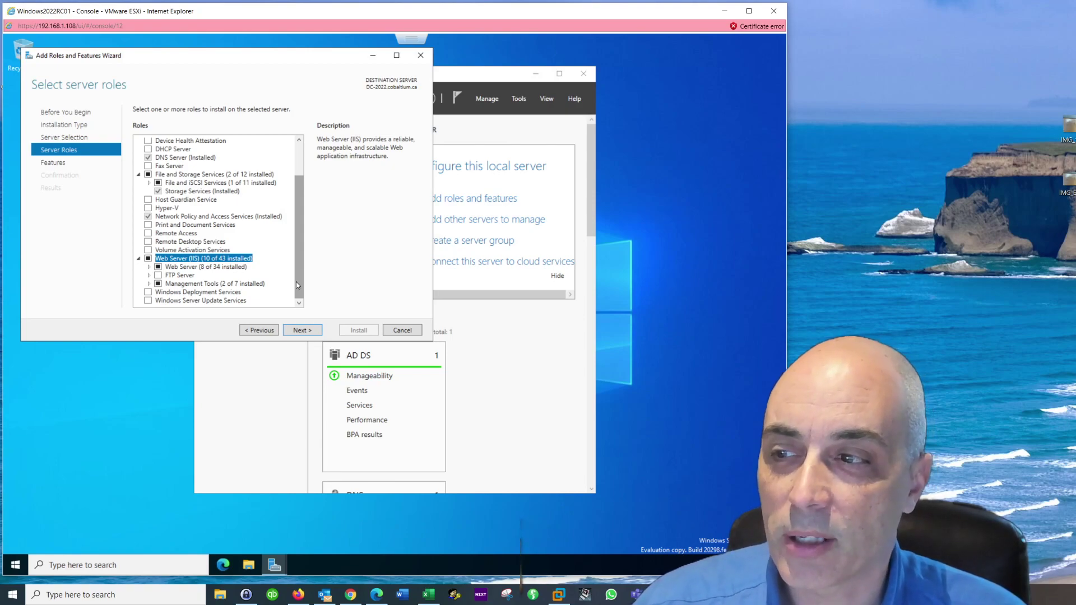
pyautogui.click(139, 258)
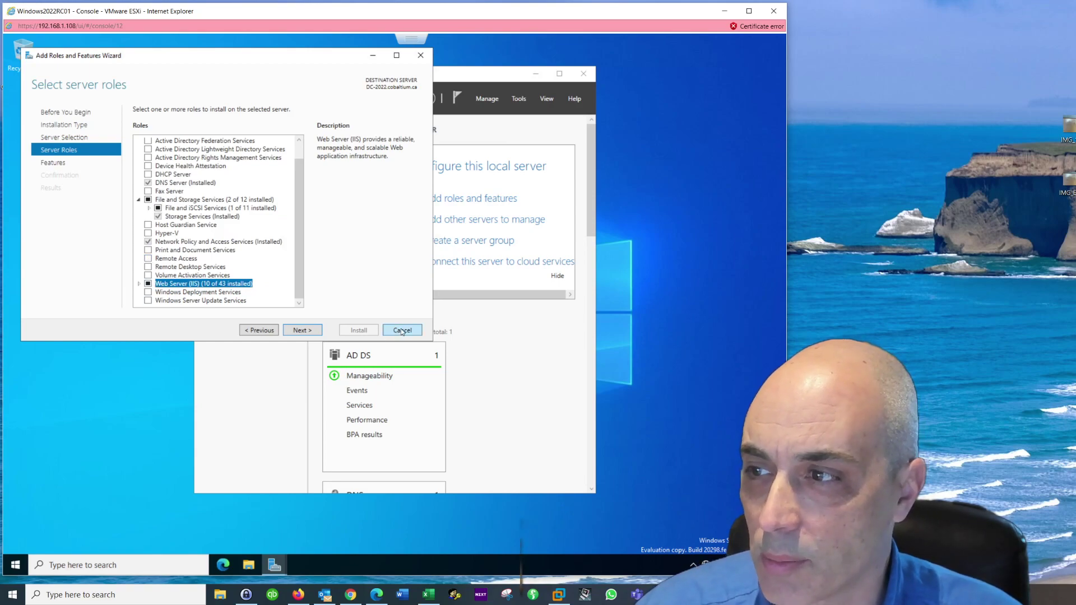
pyautogui.click(56, 163)
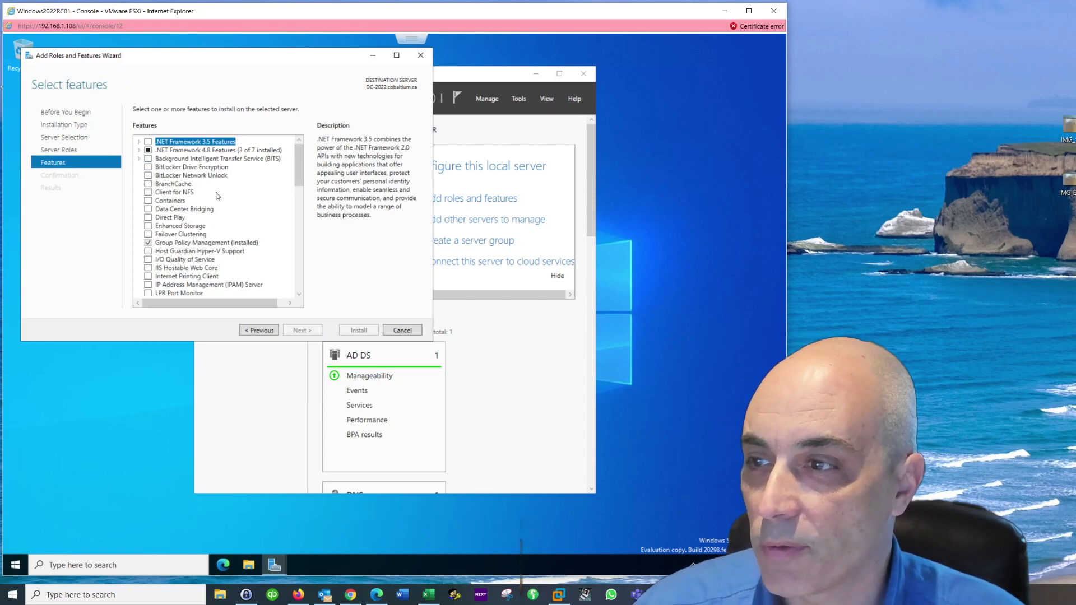
pyautogui.moveTo(300, 163); pyautogui.dragTo(293, 275)
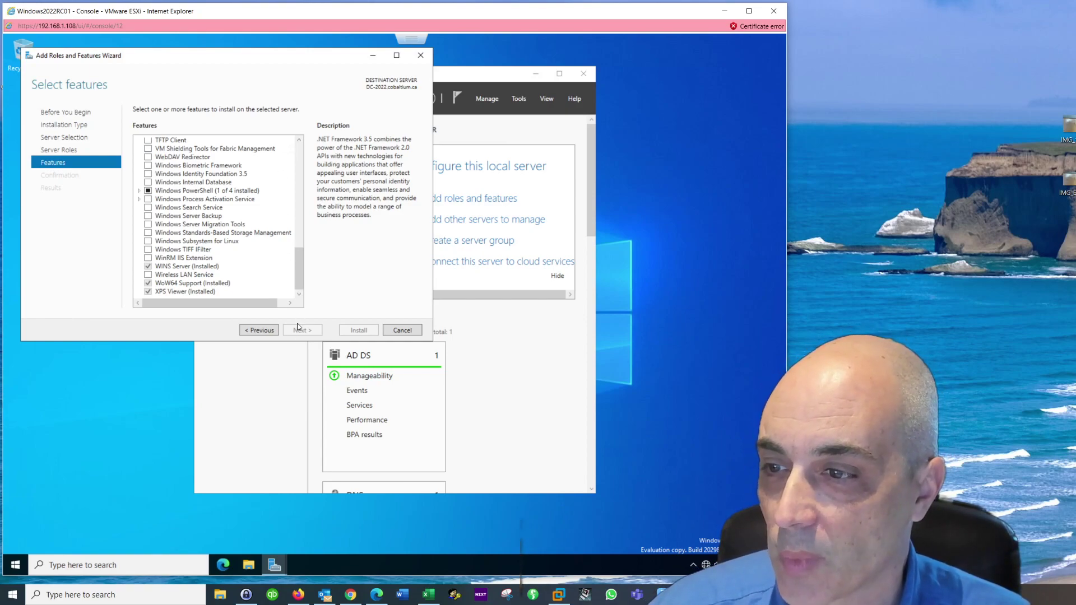
pyautogui.click(403, 331)
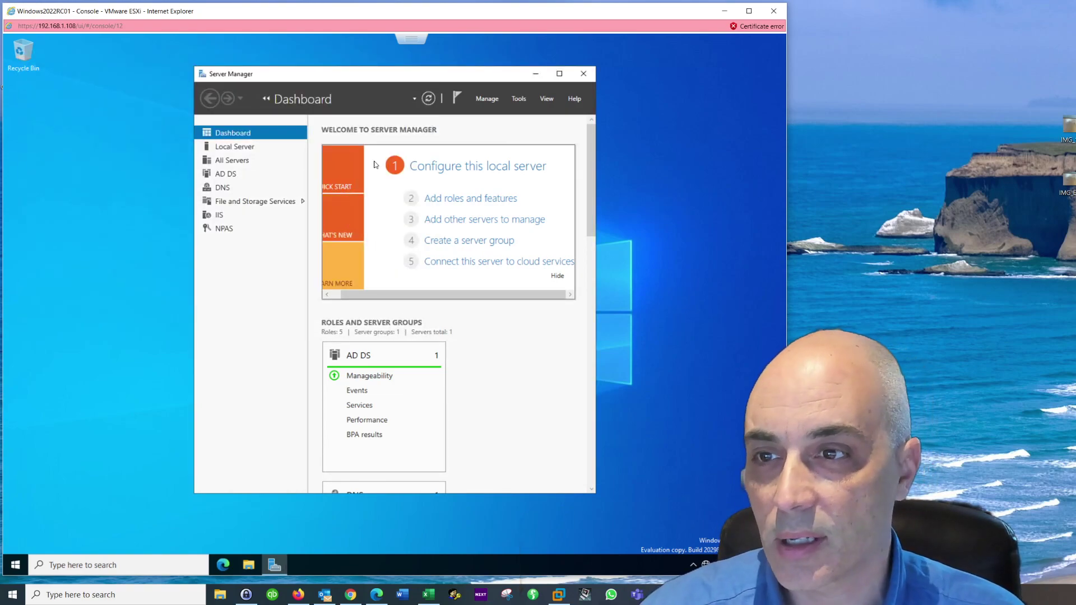
# Step: Launch DNS Manager from Tools, check Reverse Lookup Zones, and expand Forward Lookup Zones
pyautogui.click(518, 99)
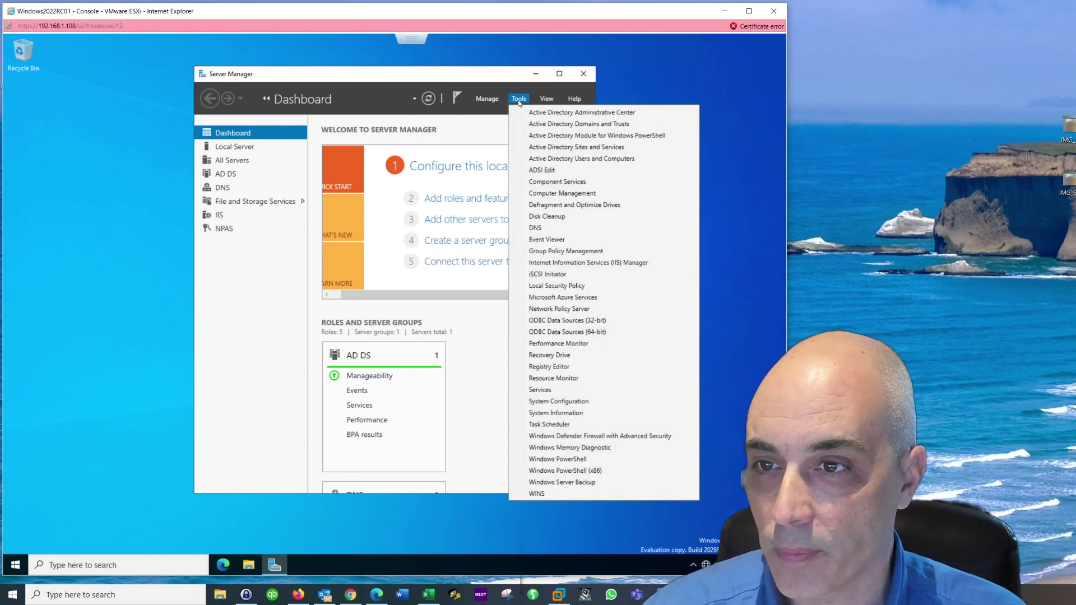
pyautogui.click(543, 229)
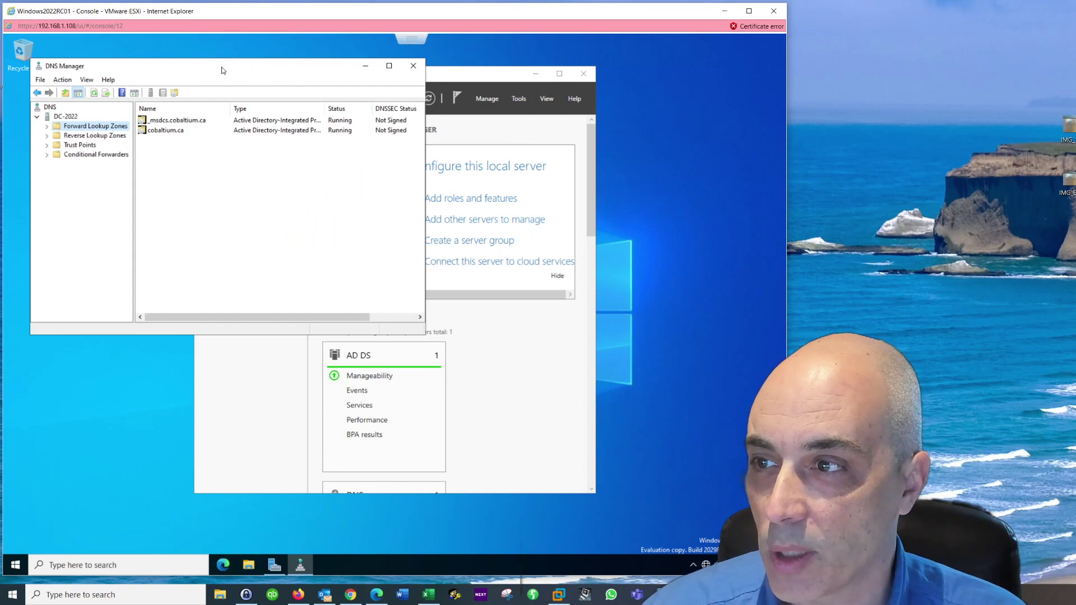
pyautogui.moveTo(207, 68); pyautogui.dragTo(367, 73)
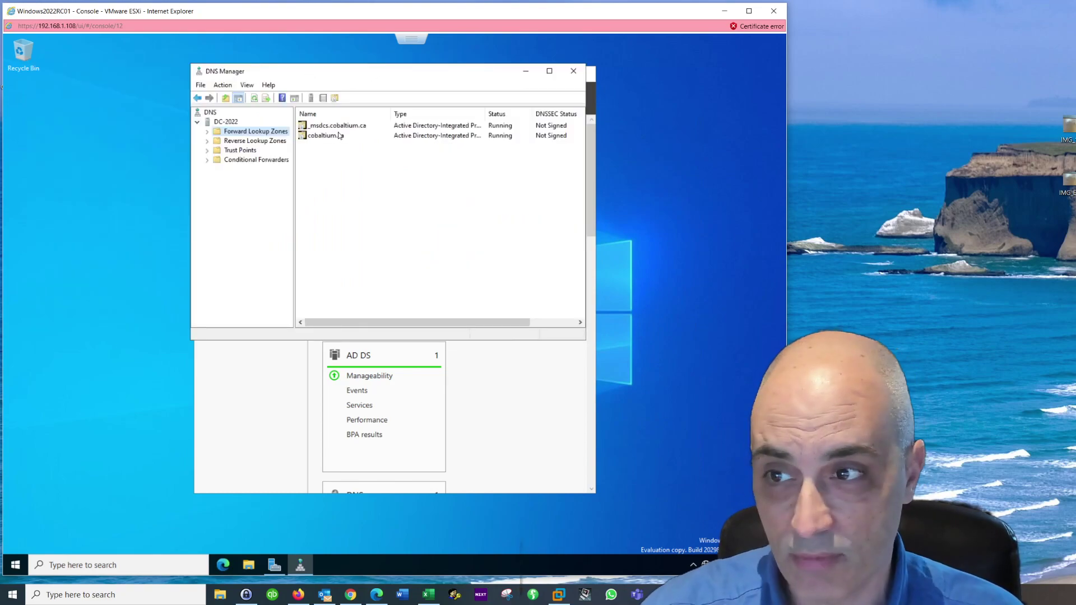
pyautogui.click(245, 142)
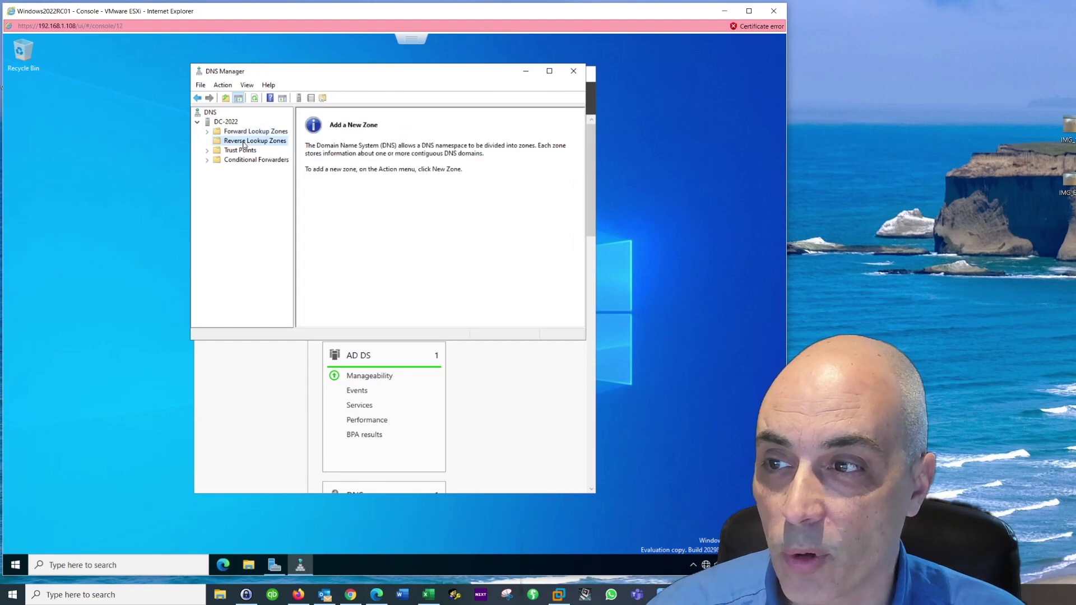
pyautogui.click(207, 131)
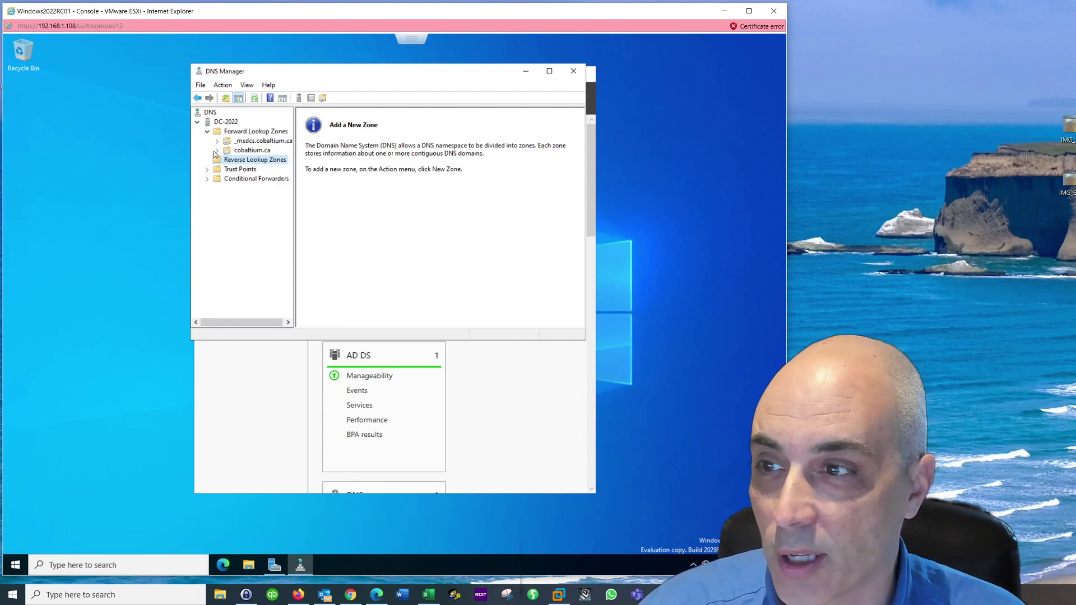
# Step: Expand cobaltium.ca, inspect the dc-2022 host record at 192.168.1.231, then select Reverse Lookup Zones
pyautogui.click(257, 152)
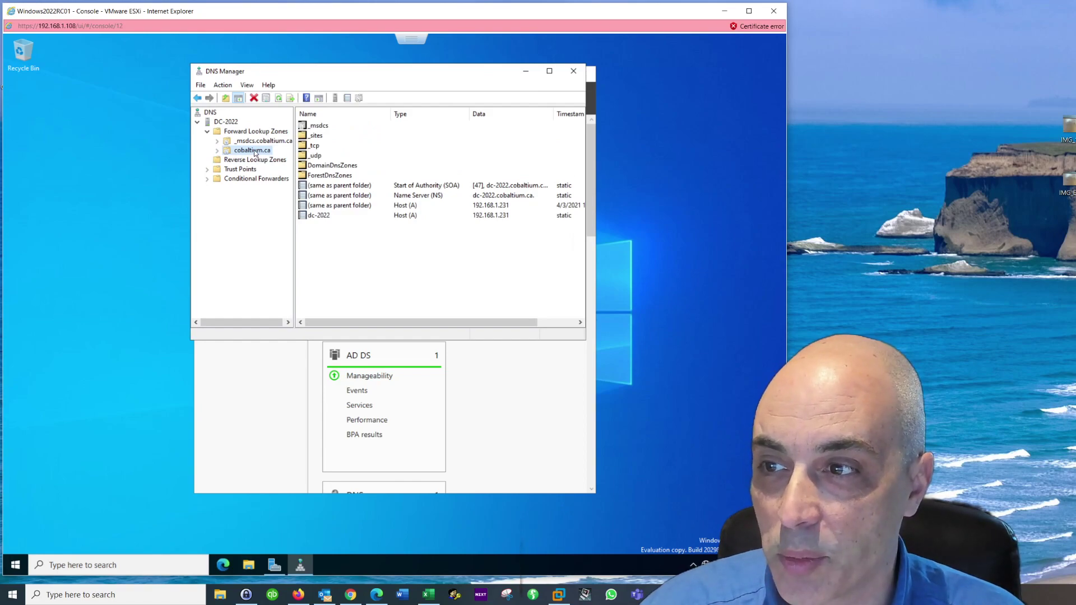
pyautogui.click(218, 151)
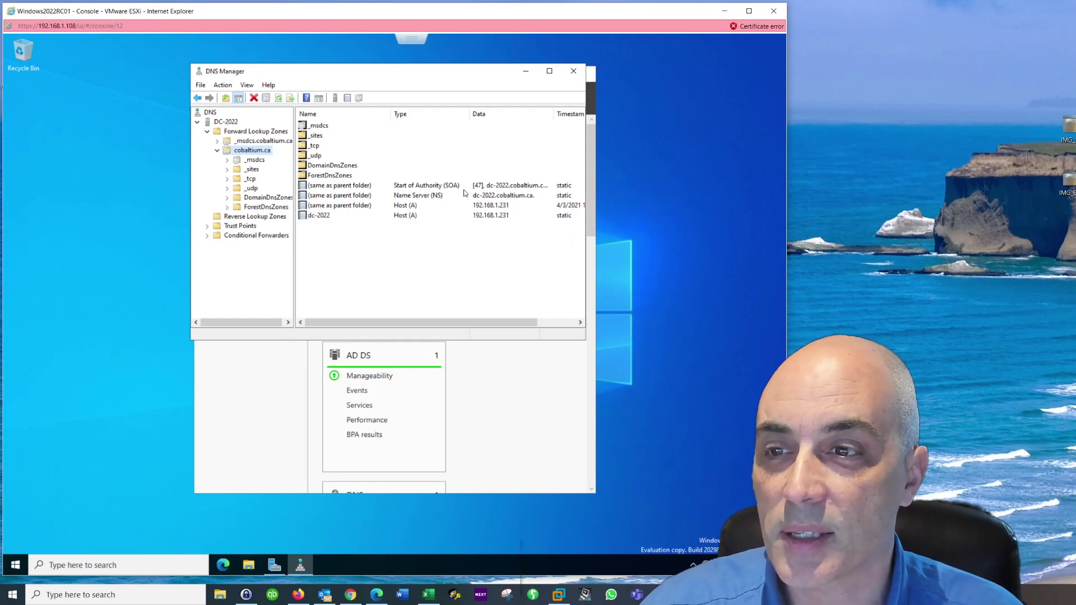
pyautogui.click(326, 217)
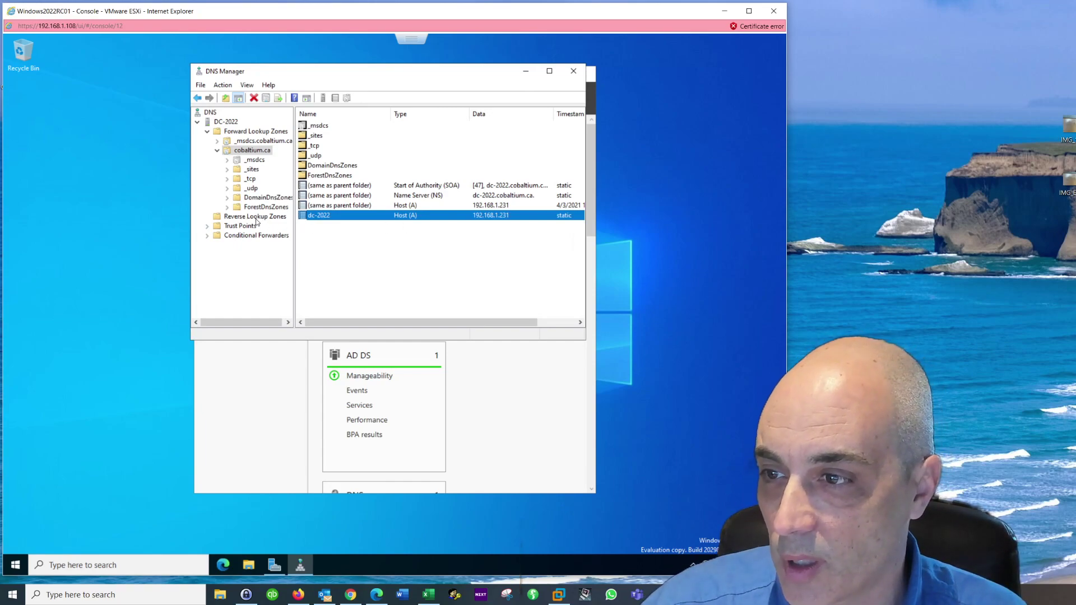
pyautogui.click(256, 217)
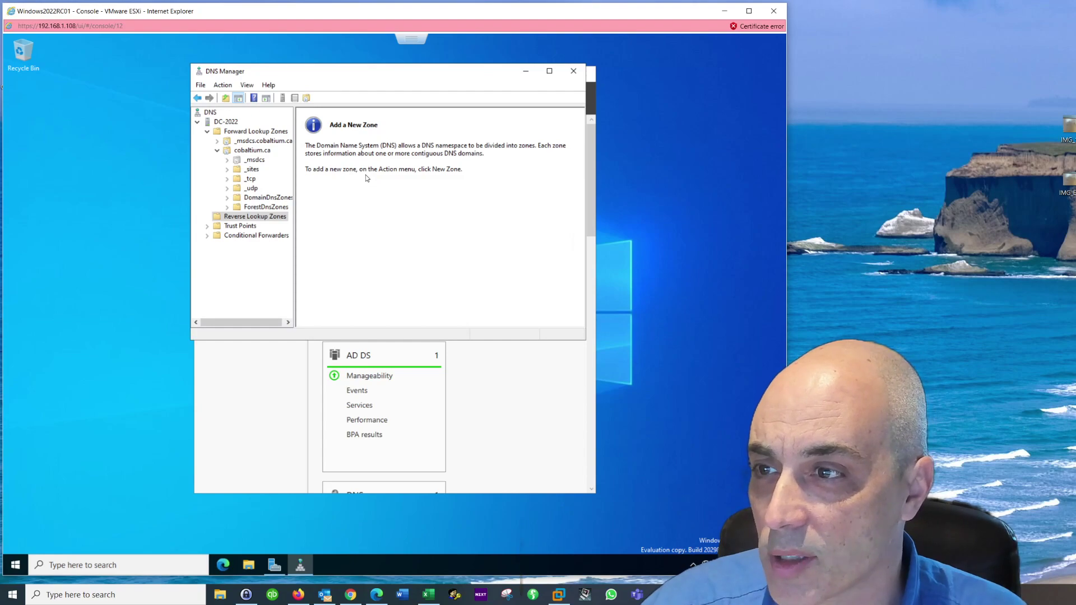
# Step: Create an AD-integrated primary IPv4 reverse zone for network 192.168.1 with secure-only updates
pyautogui.rightClick(258, 218)
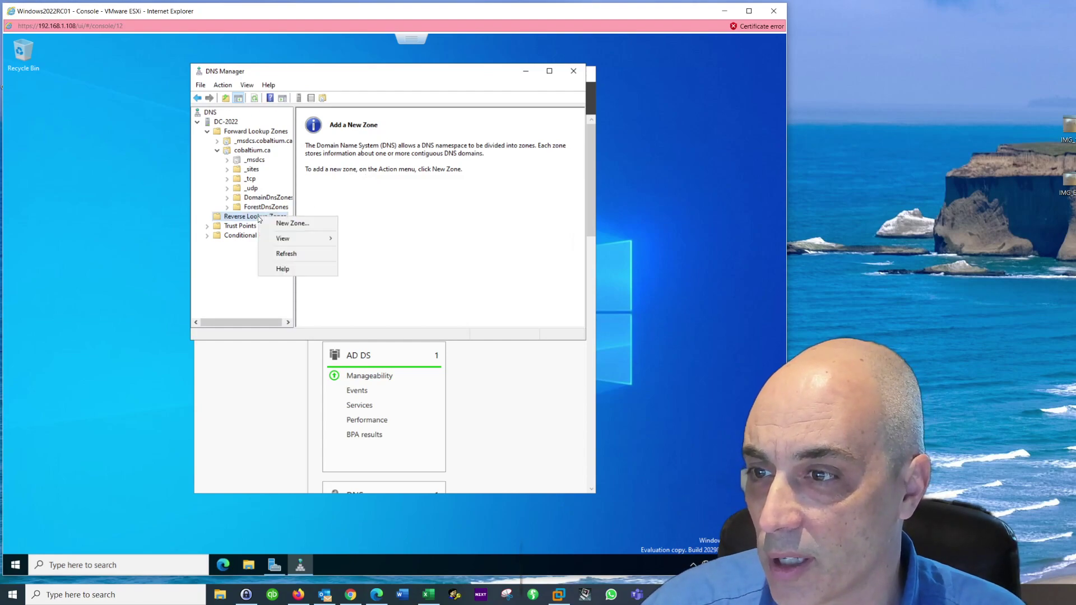
pyautogui.click(289, 222)
pyautogui.click(399, 267)
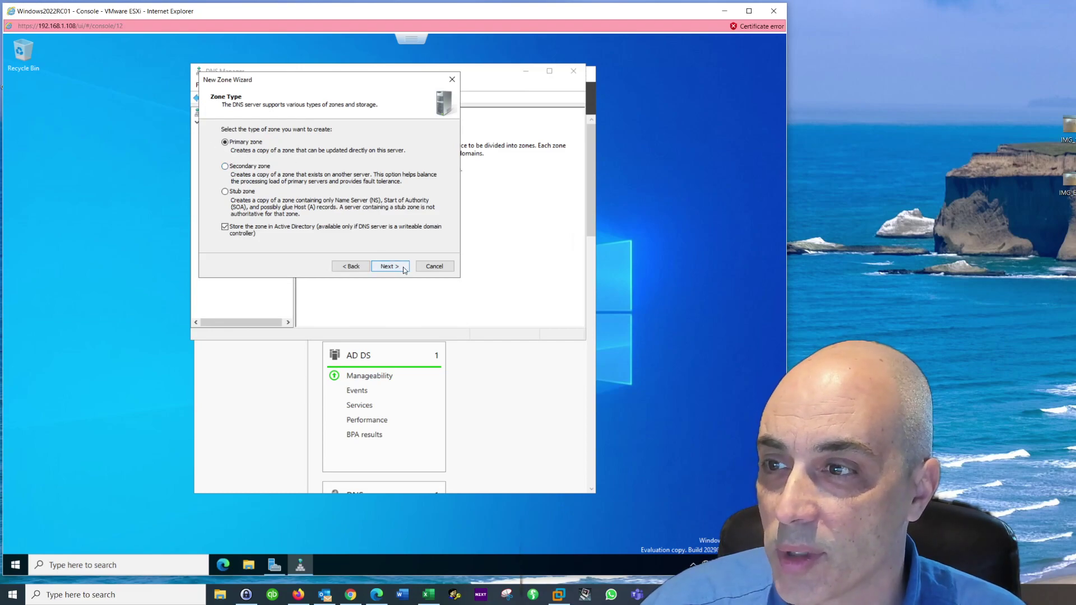
pyautogui.click(390, 266)
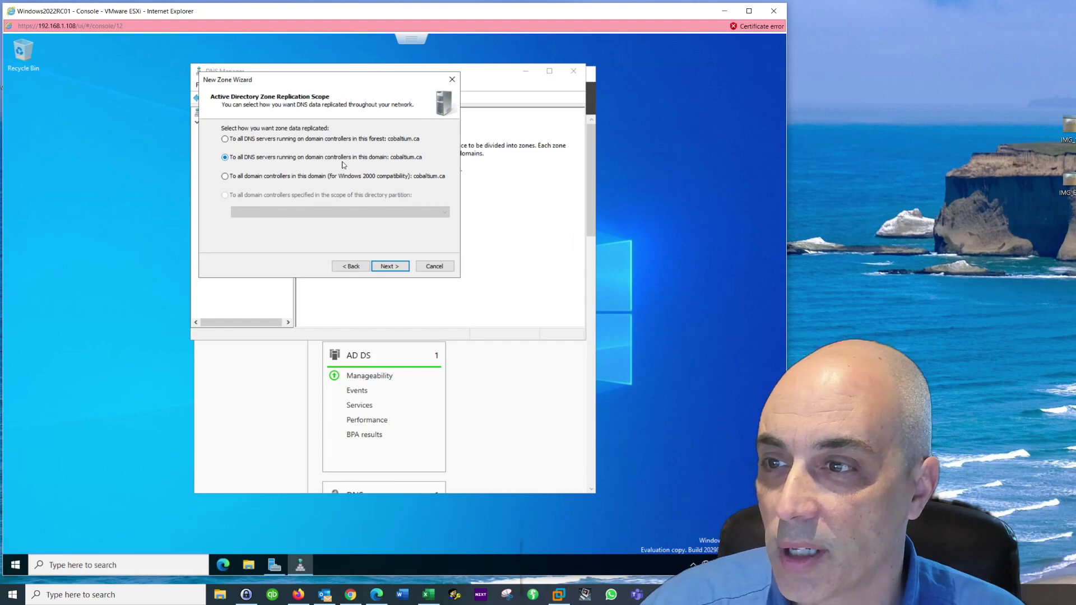
pyautogui.click(394, 266)
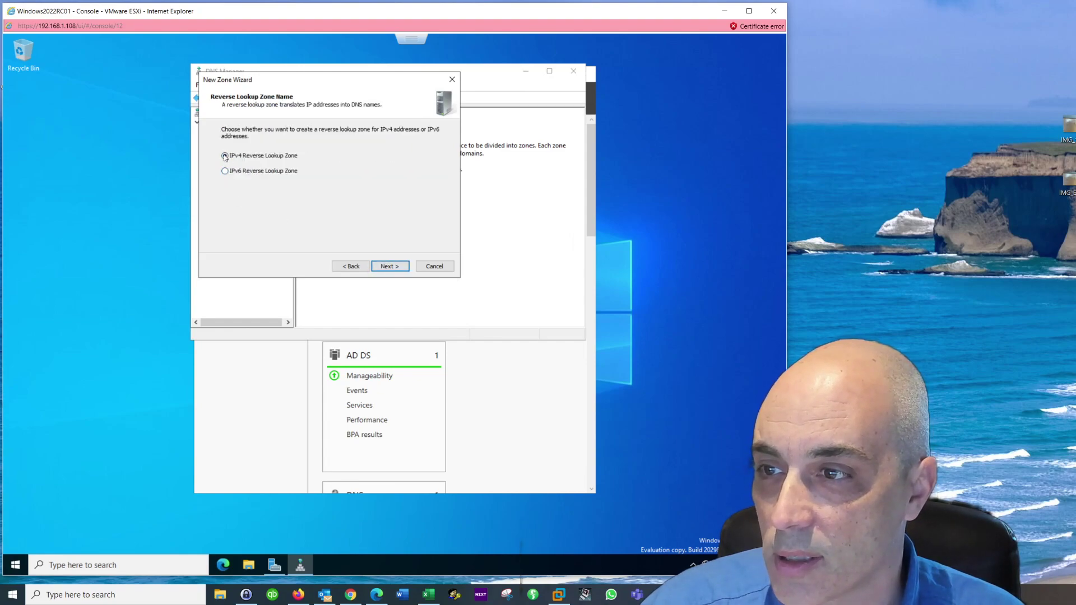
pyautogui.click(402, 266)
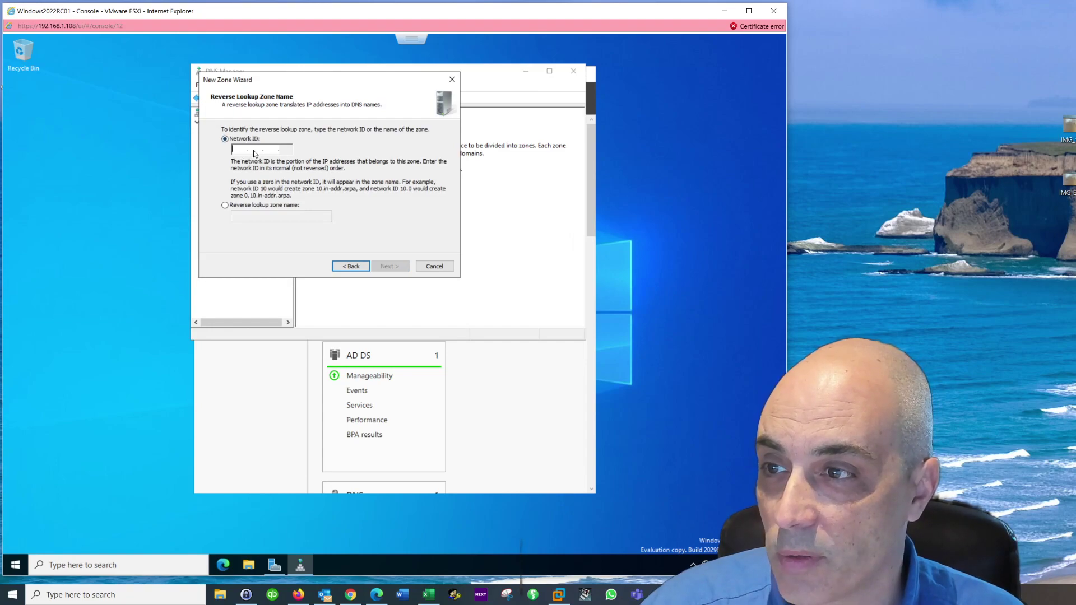
pyautogui.write('192.168..')
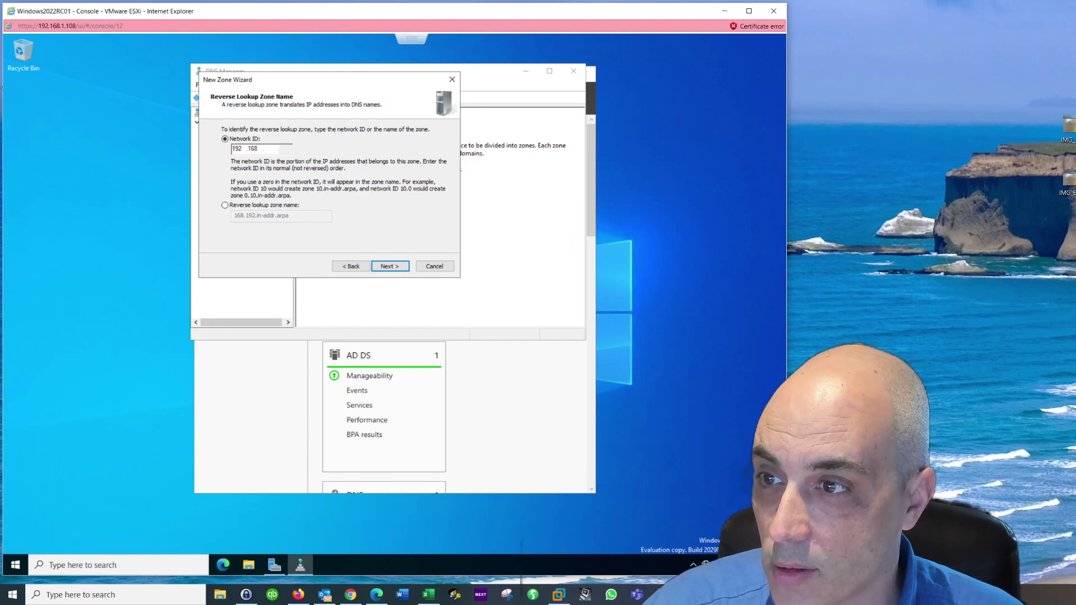
pyautogui.write('1')
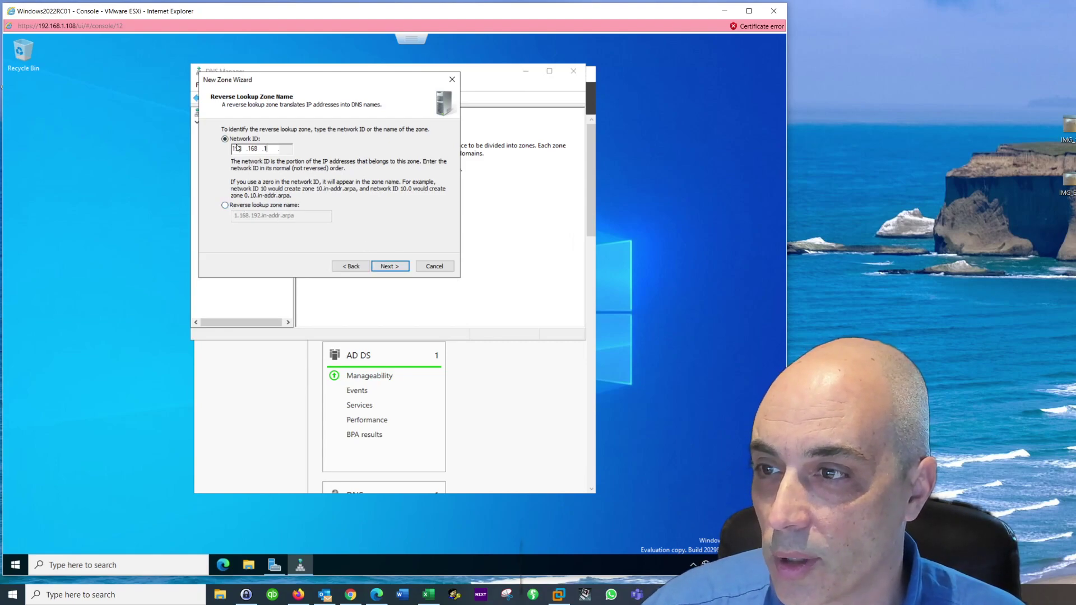
pyautogui.click(398, 268)
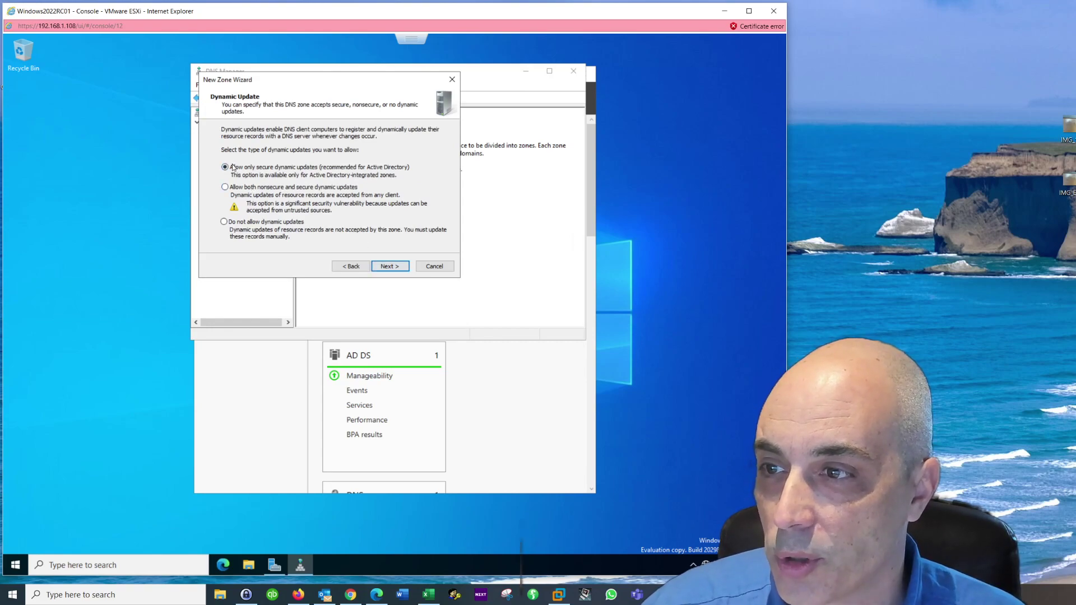
pyautogui.click(404, 268)
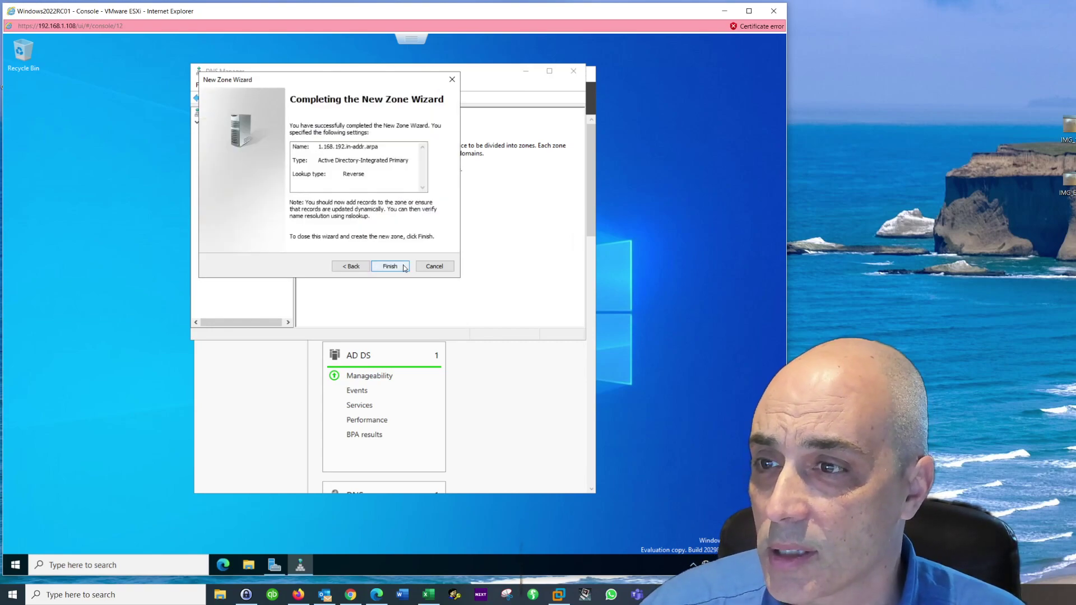
pyautogui.click(404, 268)
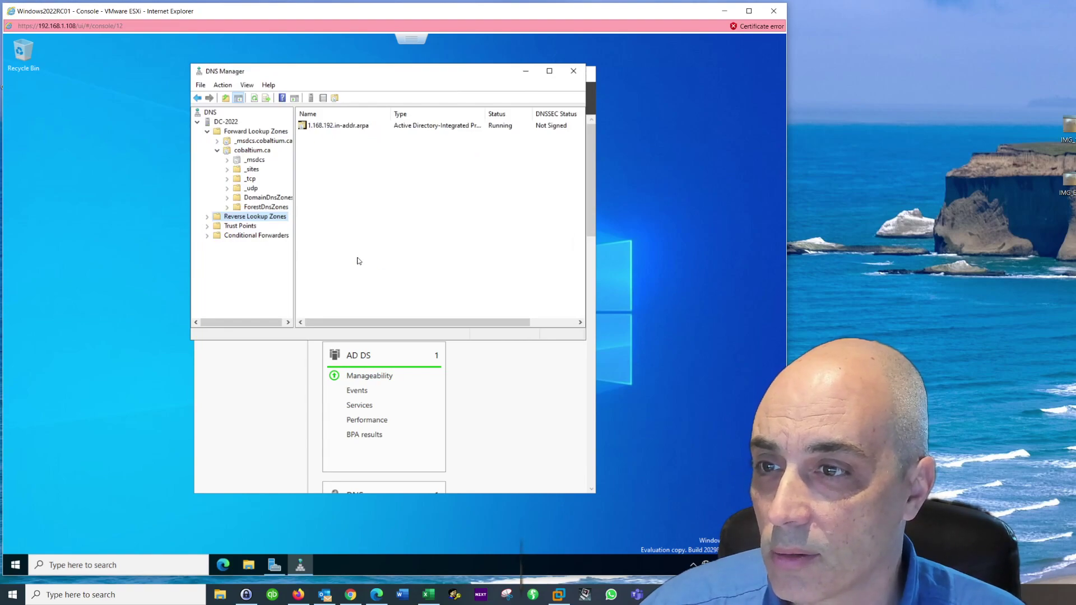
# Step: Expand Reverse Lookup Zones, open 1.168.192.in-addr.arpa, and select its Name Server record
pyautogui.click(208, 217)
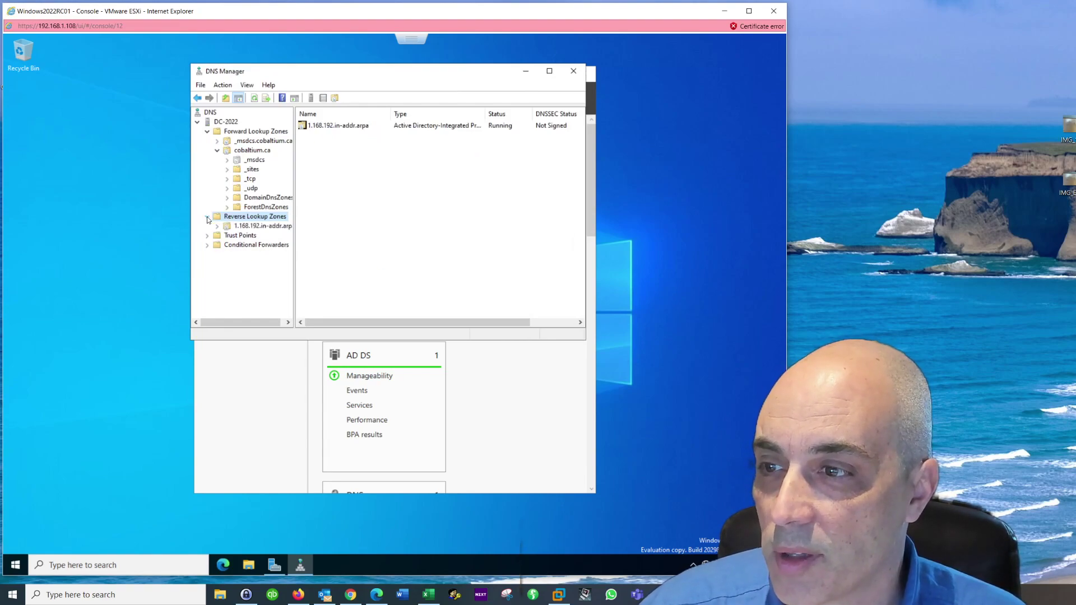
pyautogui.click(242, 226)
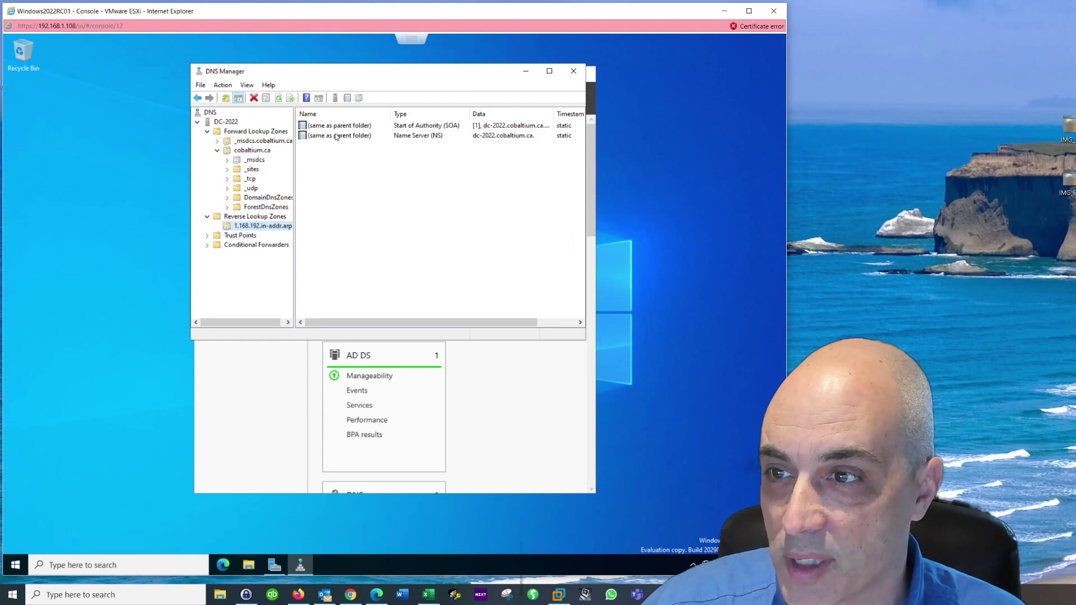
pyautogui.click(336, 137)
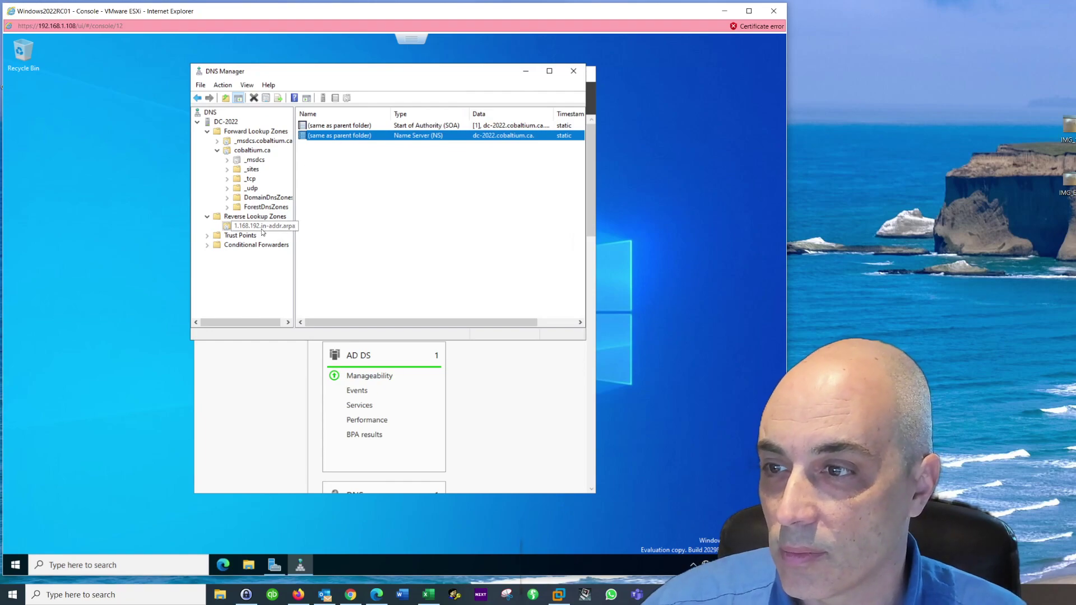
pyautogui.doubleClick(429, 138)
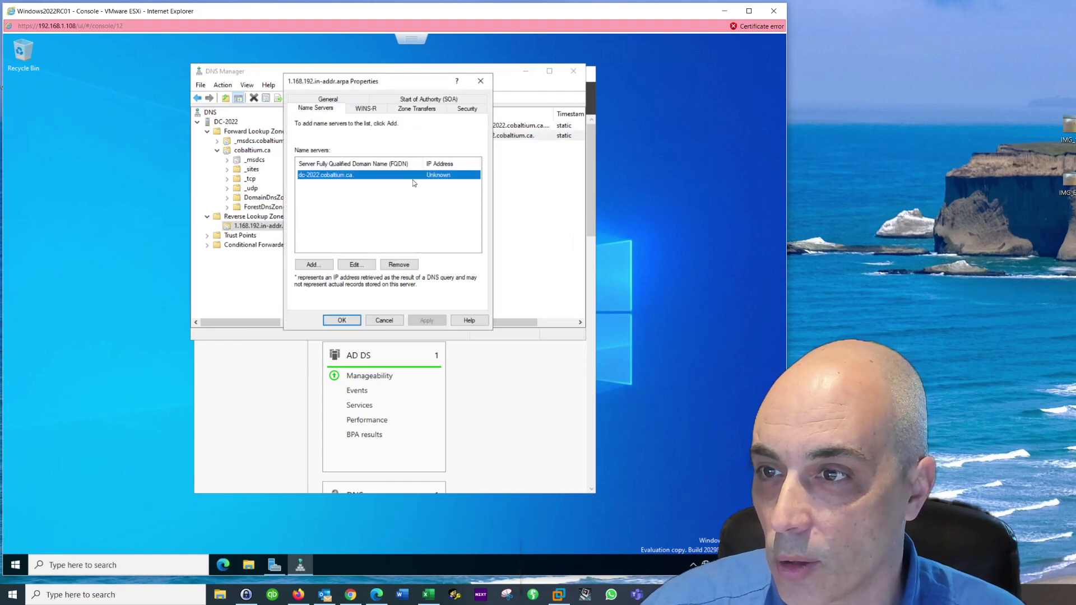
pyautogui.click(368, 110)
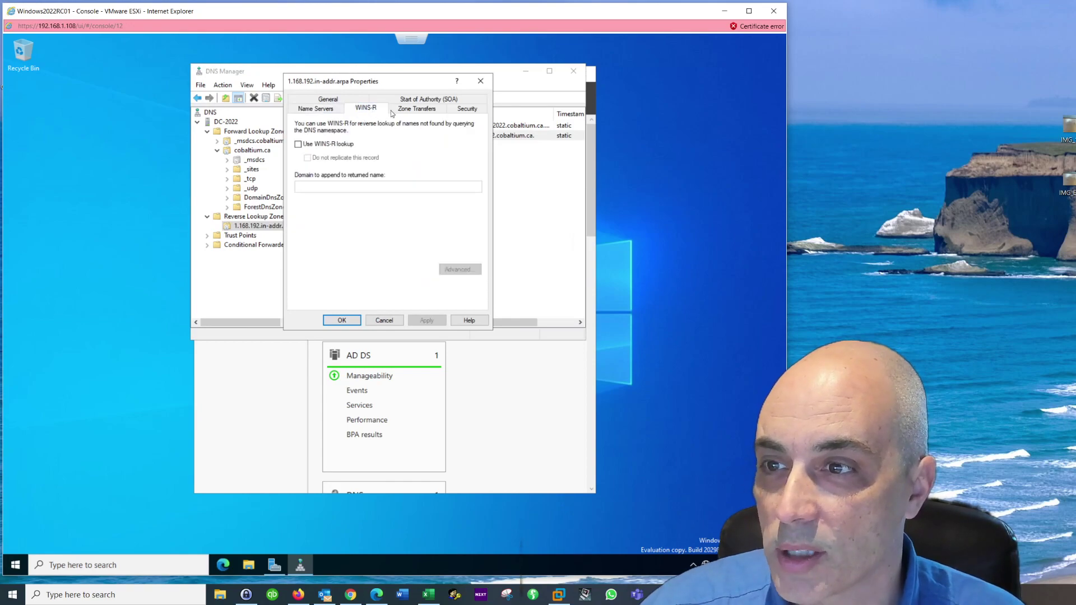
pyautogui.click(420, 111)
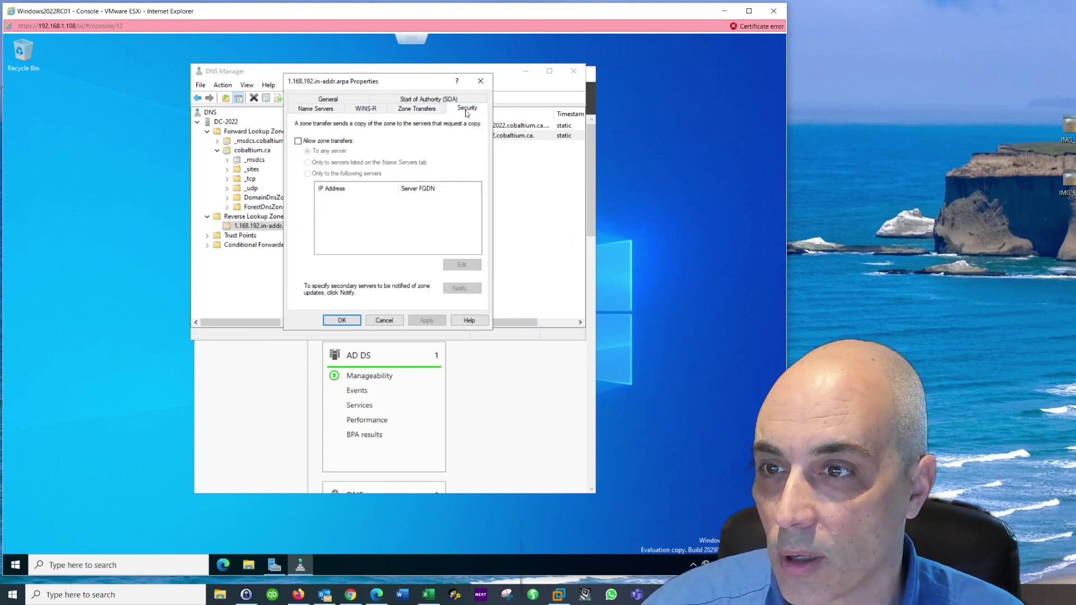
pyautogui.click(431, 101)
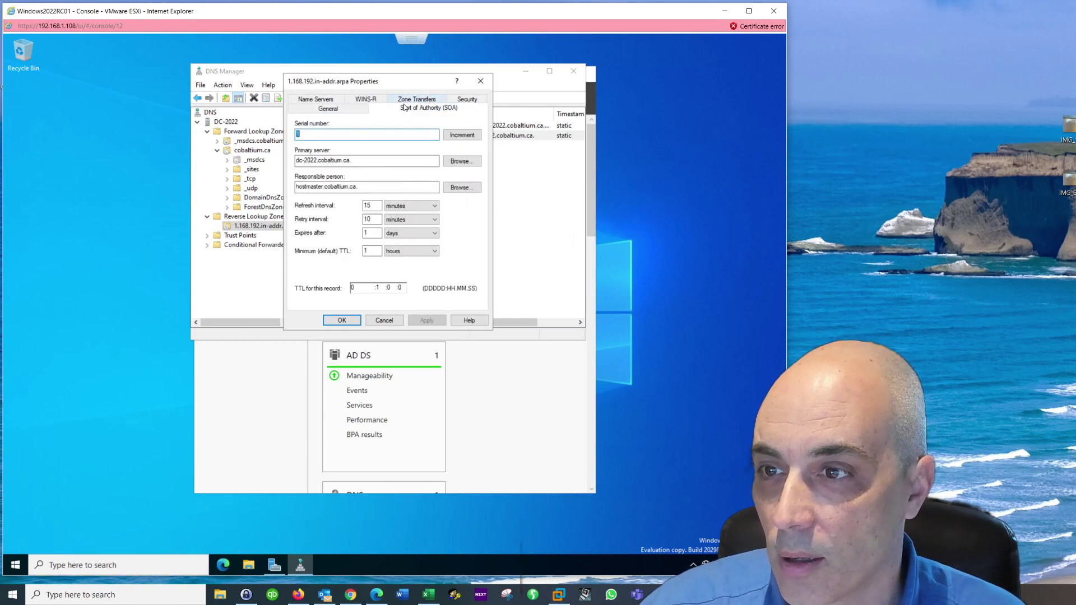
pyautogui.click(325, 108)
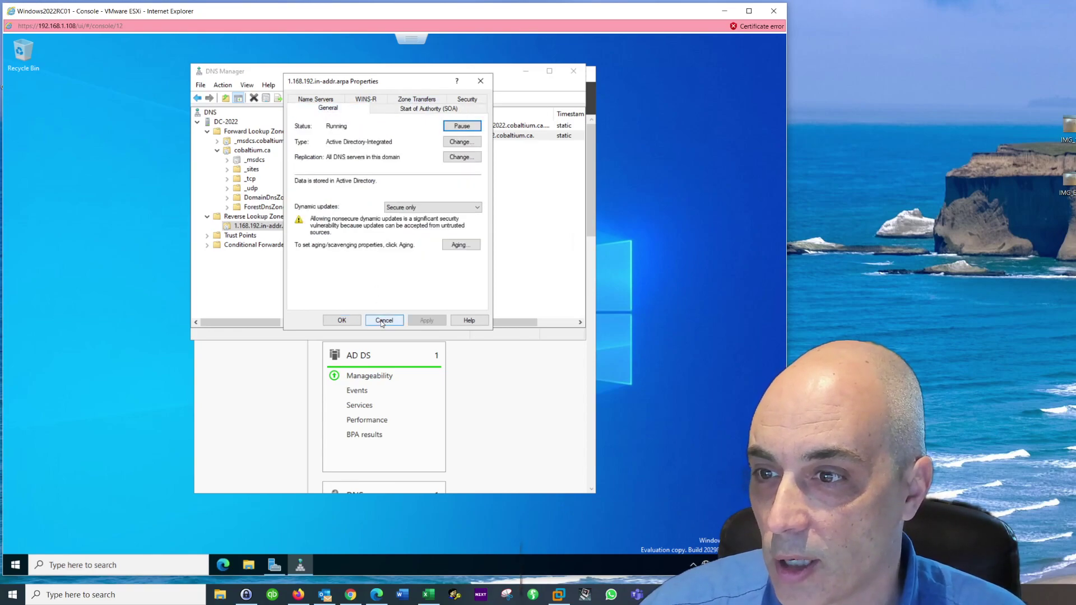
pyautogui.click(352, 321)
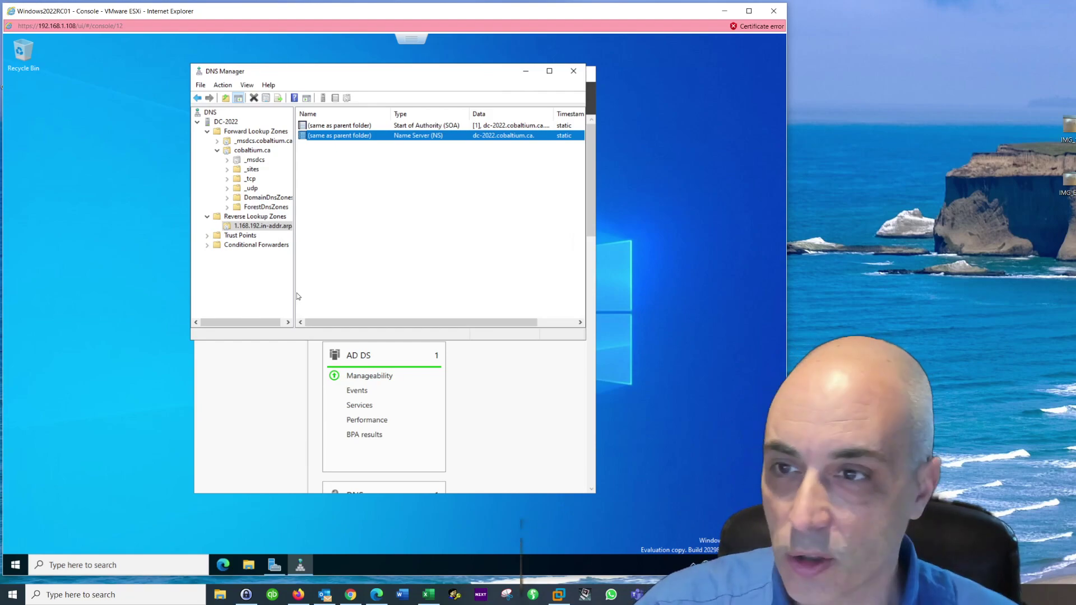
# Step: Close DNS Manager, view cobaltium.ca in Active Directory Domains and Trusts, then close it
pyautogui.click(576, 73)
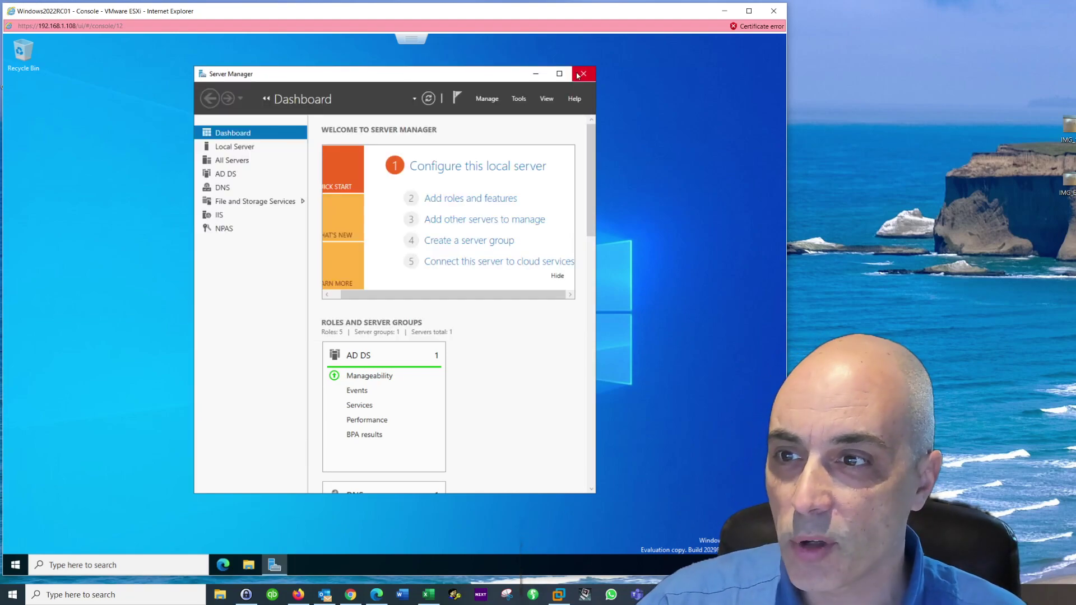
pyautogui.click(519, 99)
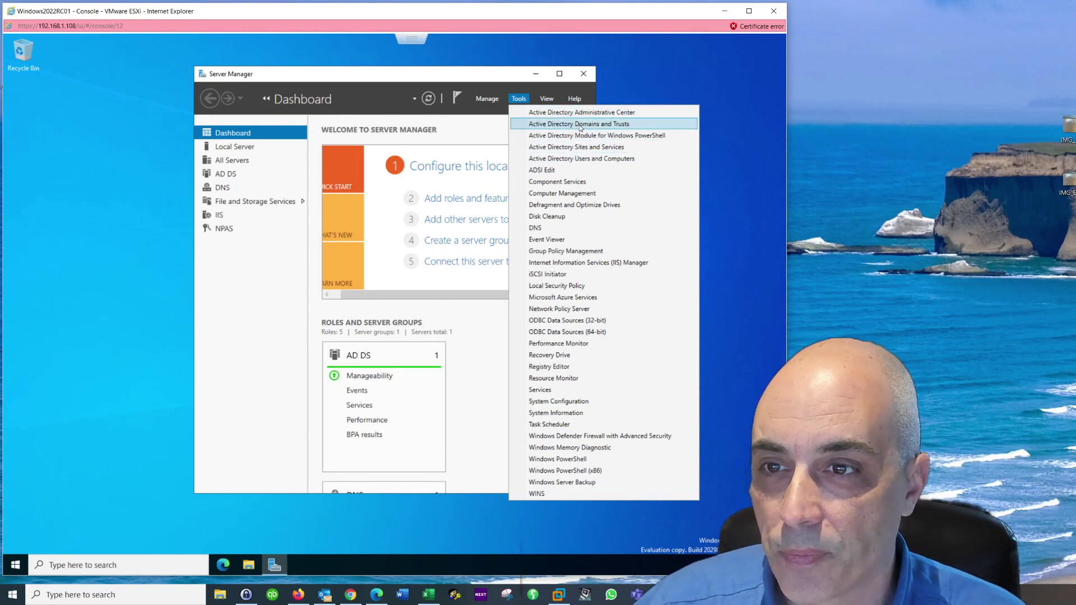
pyautogui.click(580, 126)
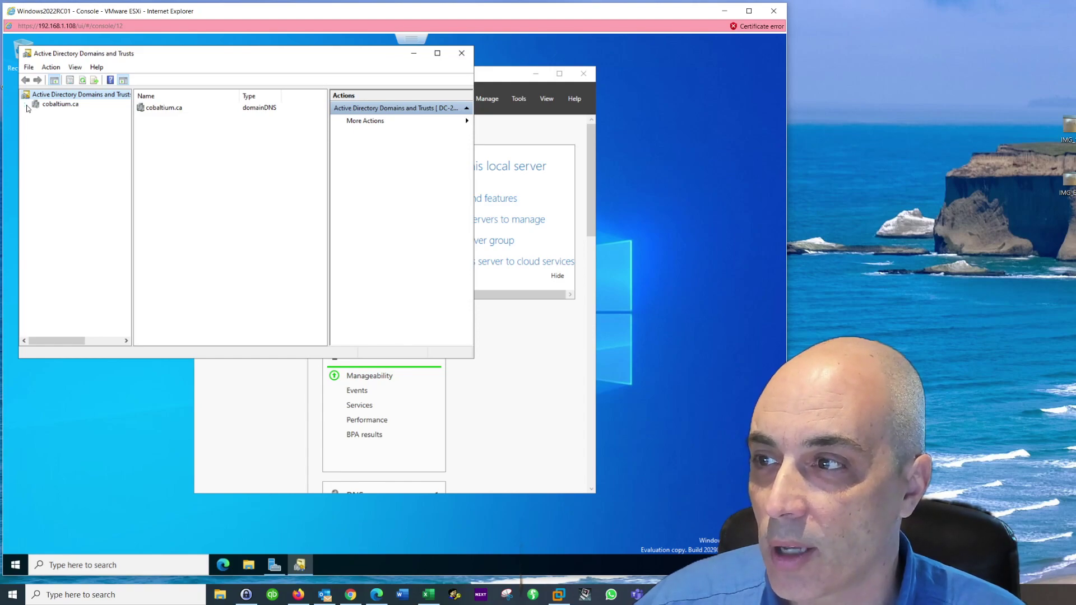
pyautogui.click(49, 108)
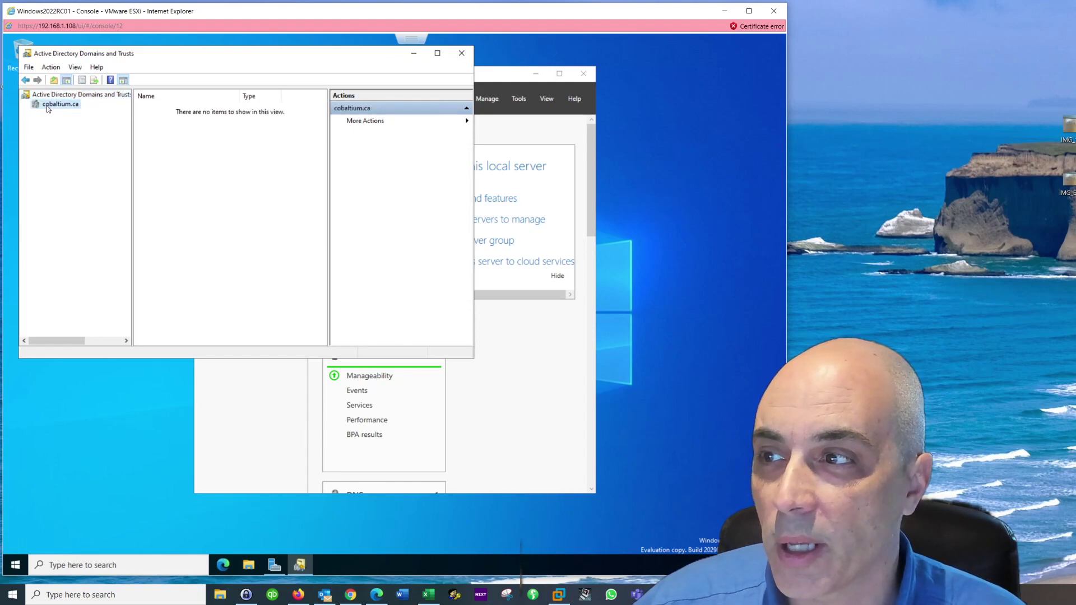
pyautogui.click(465, 53)
pyautogui.click(519, 99)
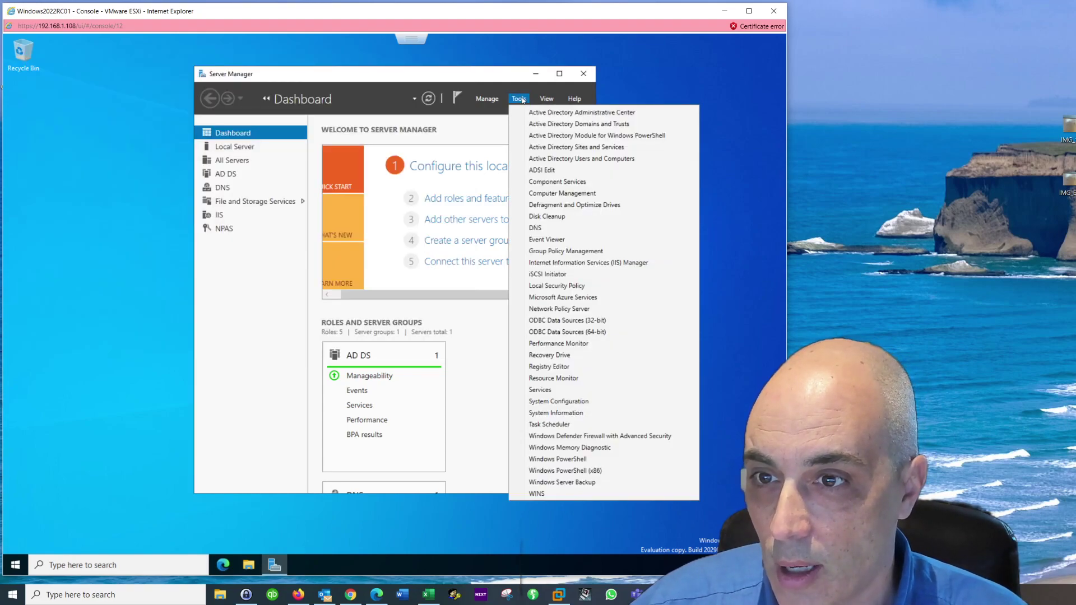
# Step: Dismiss the Tools list, then launch Active Directory Sites and Services from Tools
pyautogui.click(562, 149)
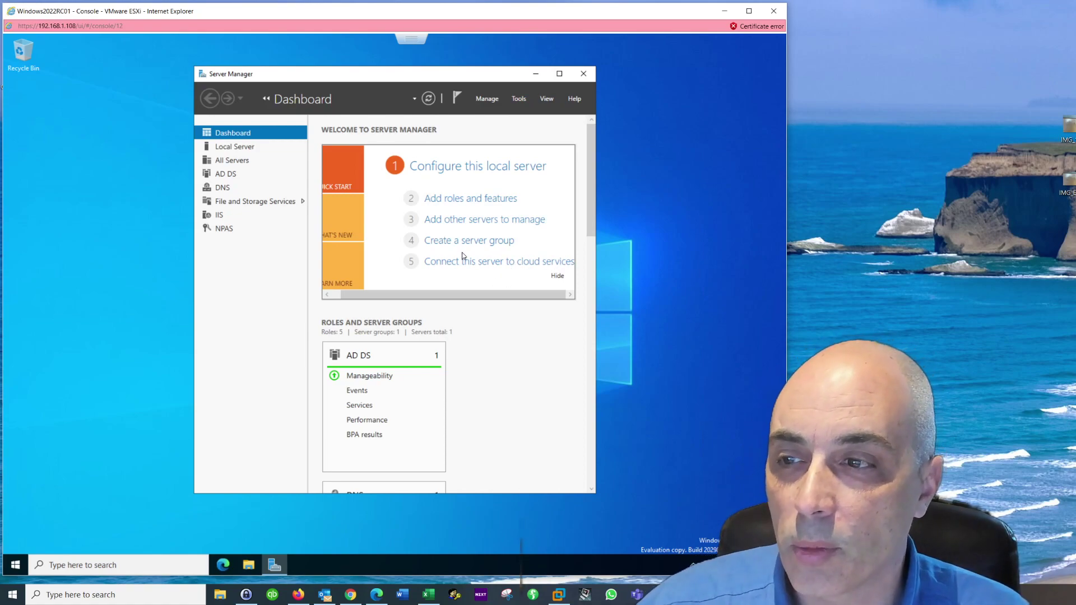
pyautogui.click(519, 99)
pyautogui.click(565, 150)
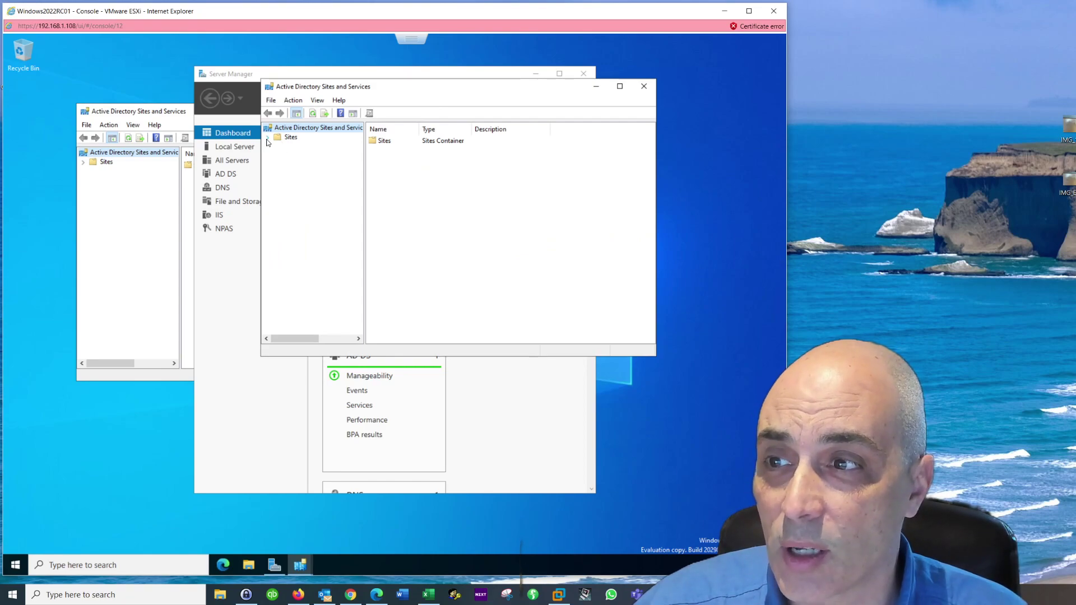
# Step: Expand Sites > Default-First-Site-Name > Servers > DC-2022 down to its NTDS Settings
pyautogui.click(267, 138)
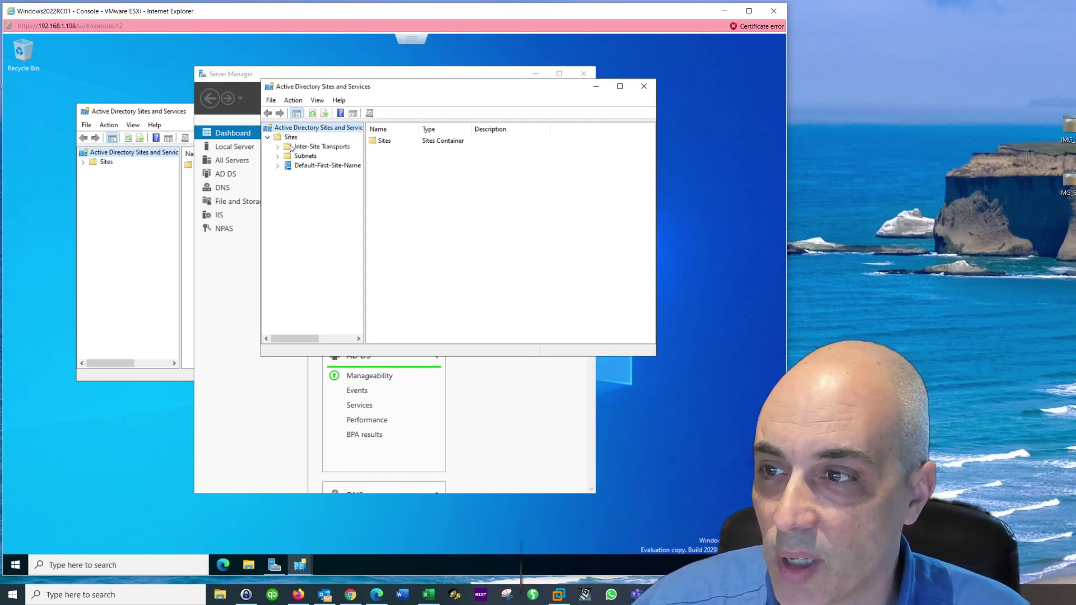
pyautogui.click(316, 166)
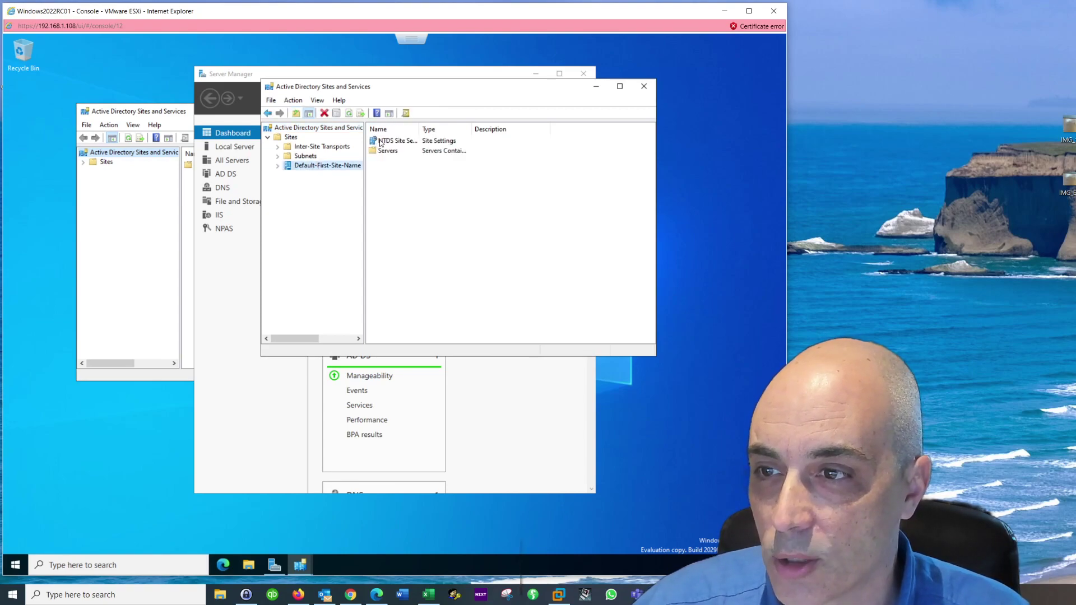
pyautogui.click(278, 167)
pyautogui.click(303, 175)
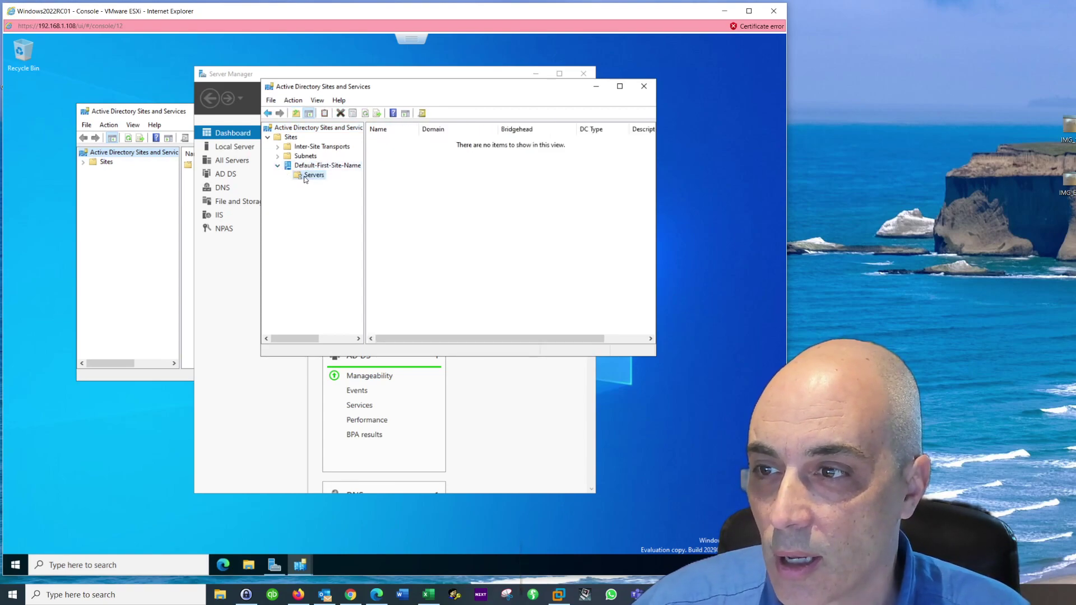
pyautogui.click(288, 176)
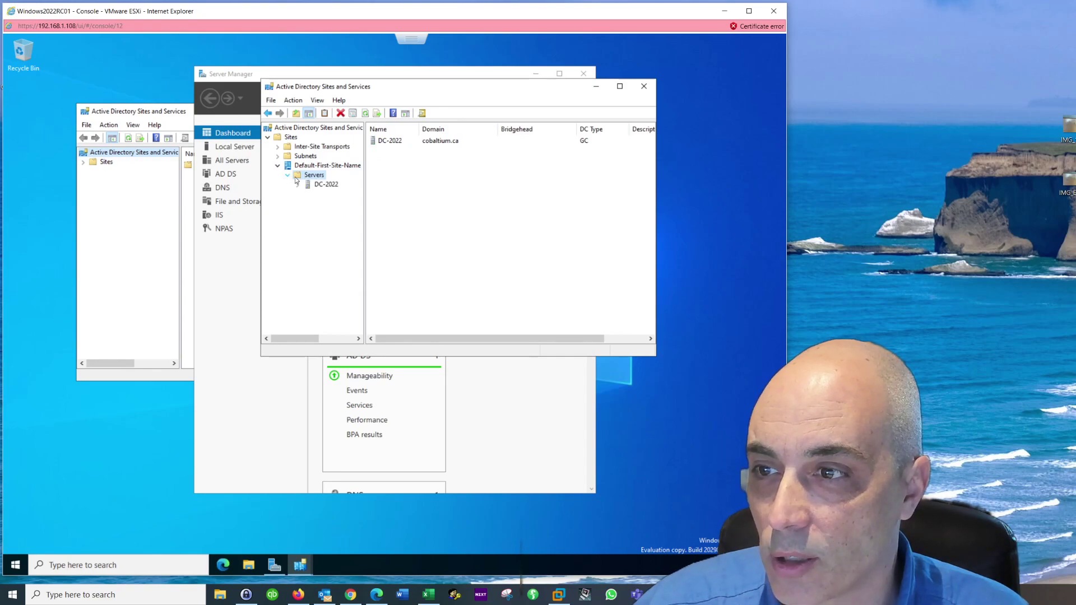
pyautogui.click(326, 185)
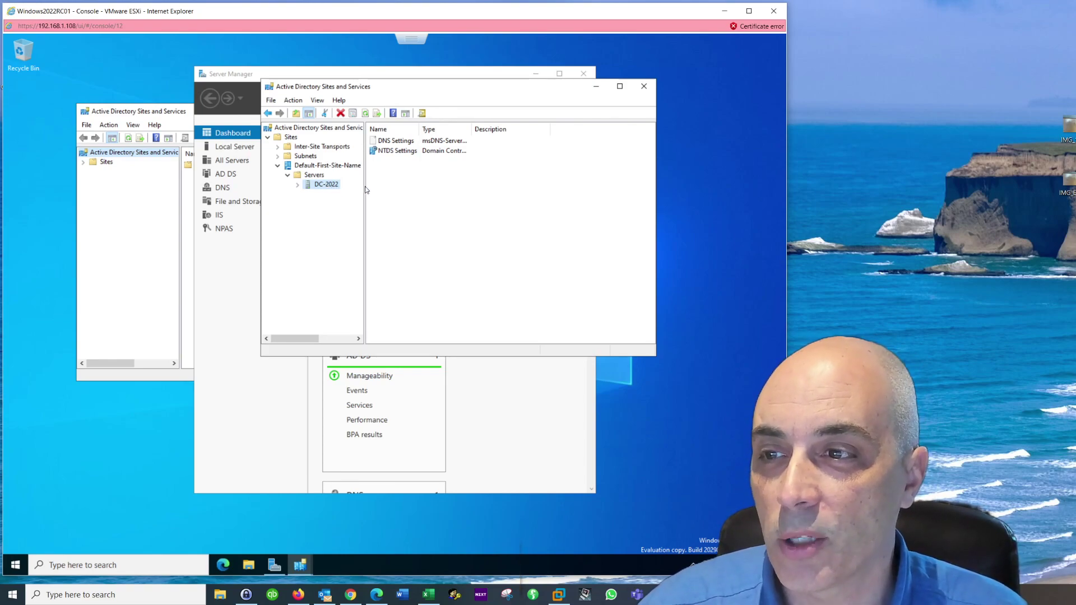
pyautogui.click(298, 185)
pyautogui.click(342, 194)
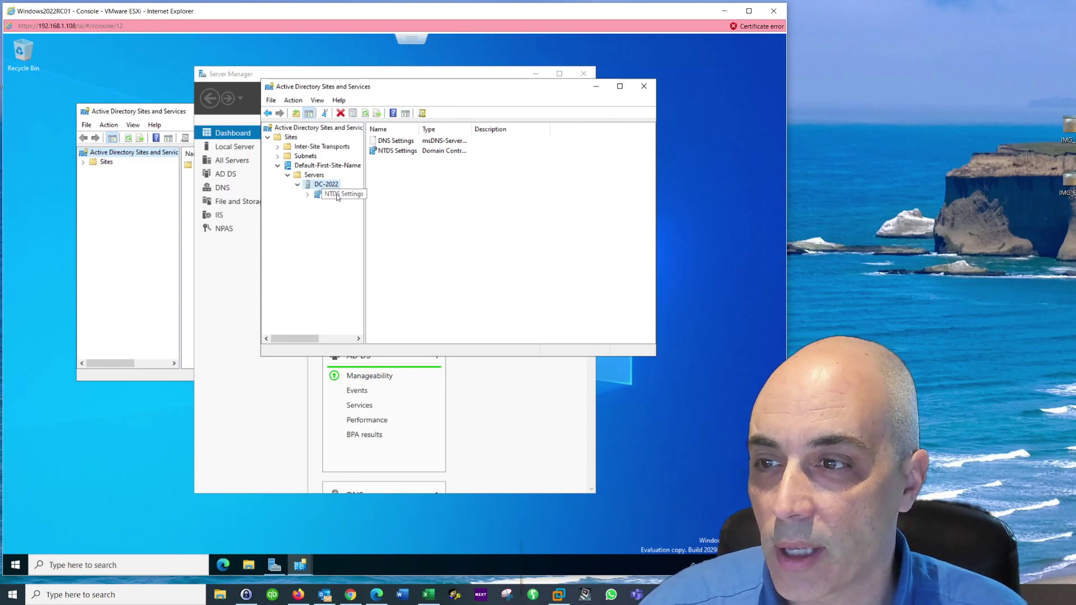
pyautogui.click(322, 176)
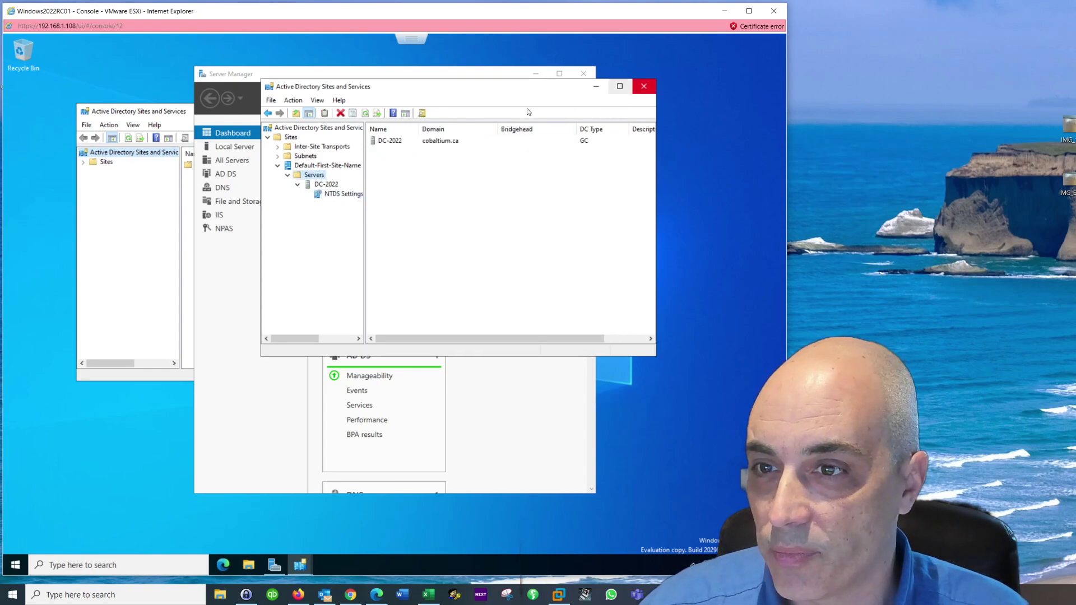
# Step: Check in DC-2022's properties that it is a Global Catalog, then cancel and close the console
pyautogui.rightClick(385, 143)
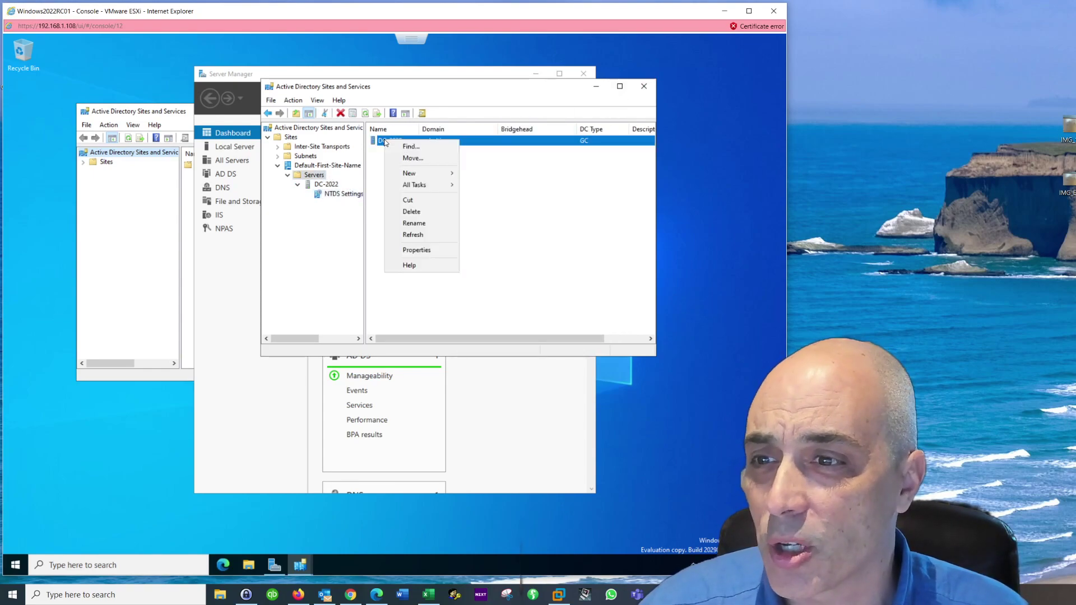
pyautogui.click(422, 251)
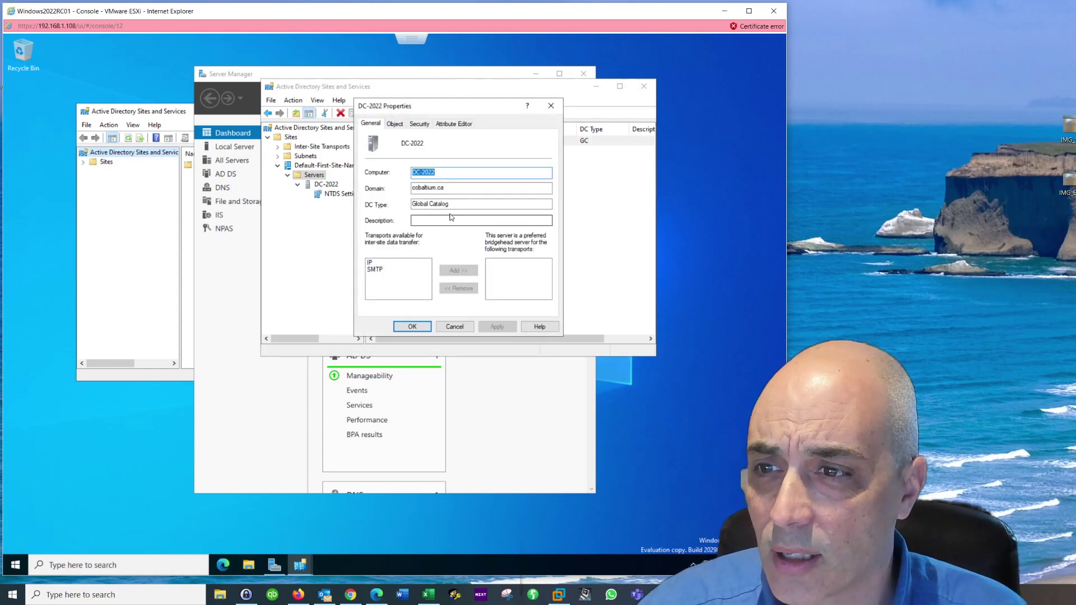
pyautogui.moveTo(459, 206); pyautogui.dragTo(403, 206)
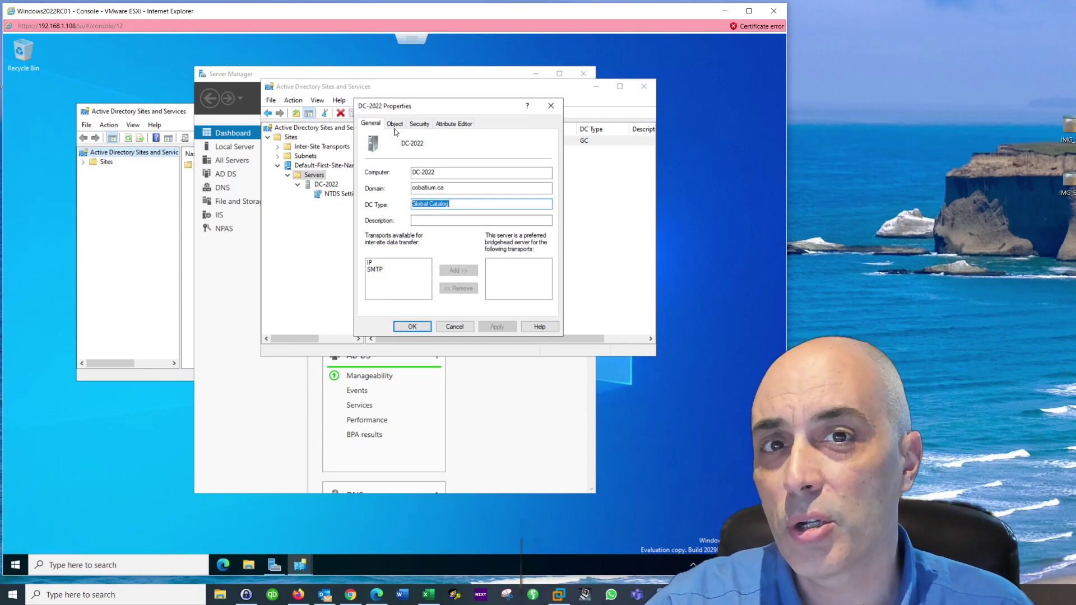
pyautogui.click(462, 327)
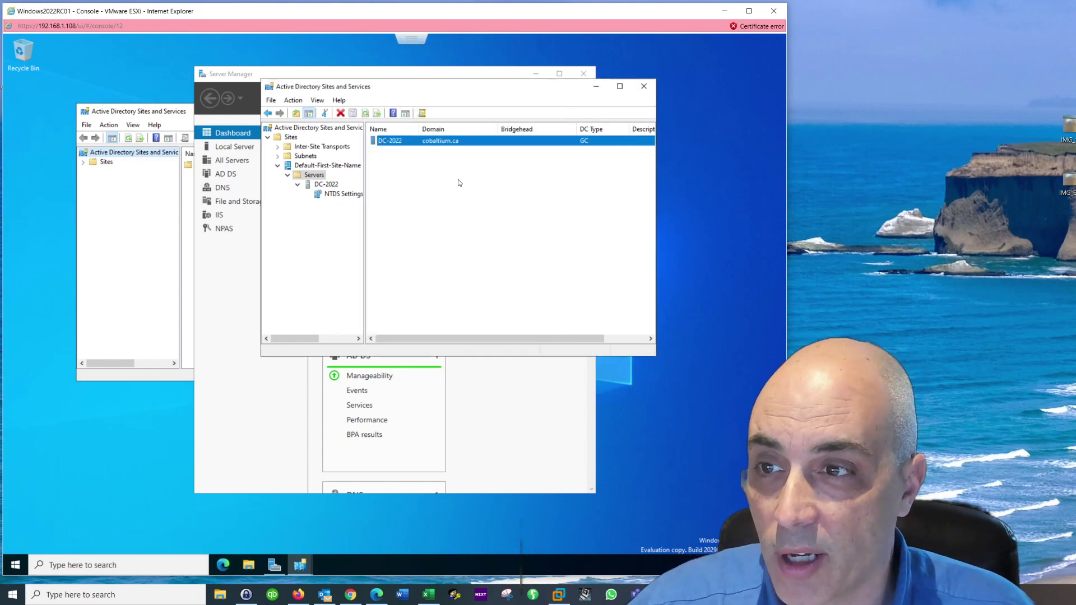
pyautogui.click(644, 86)
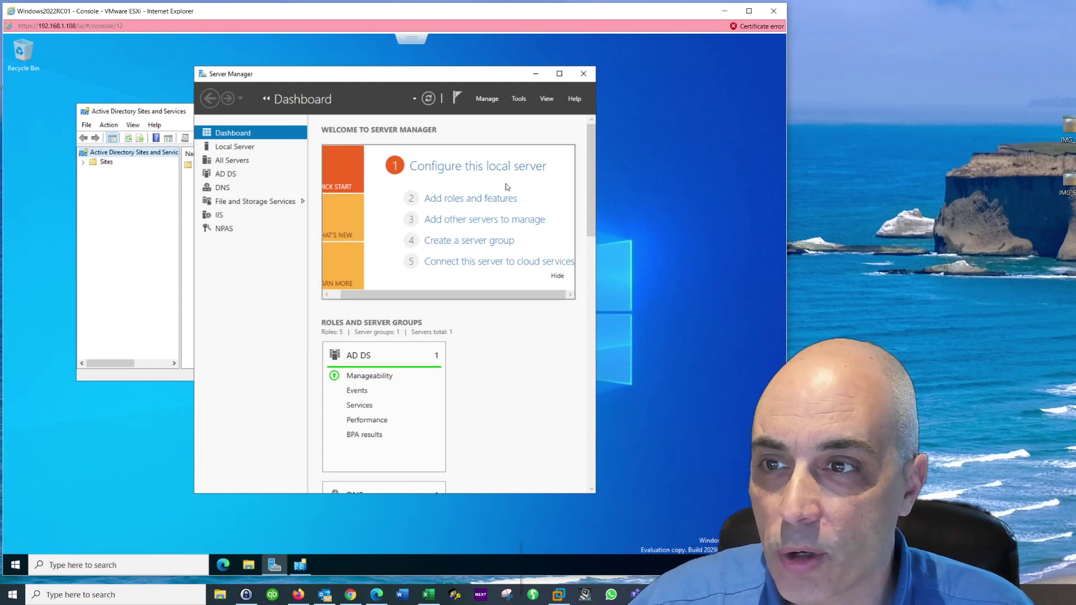
# Step: Launch Active Directory Users and Computers from Tools and expand the cobaltium.ca domain
pyautogui.click(519, 99)
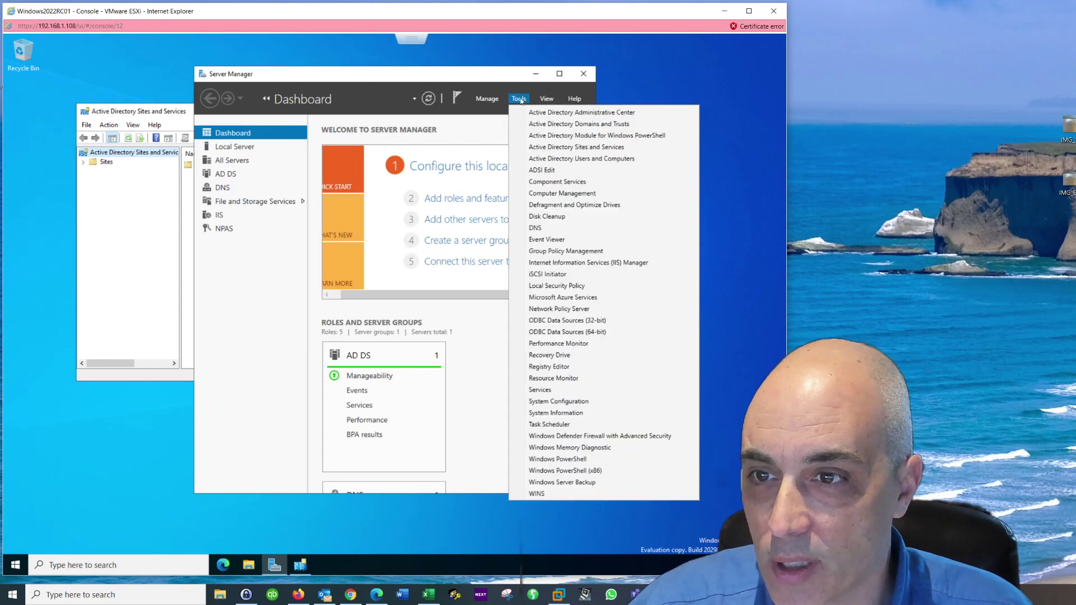
pyautogui.click(579, 160)
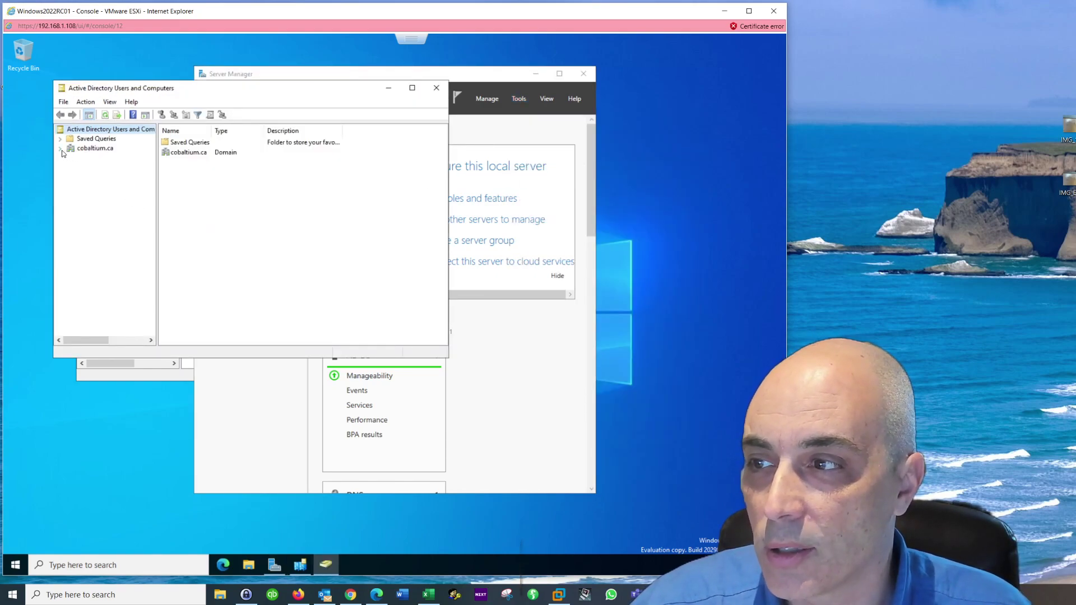
pyautogui.click(61, 149)
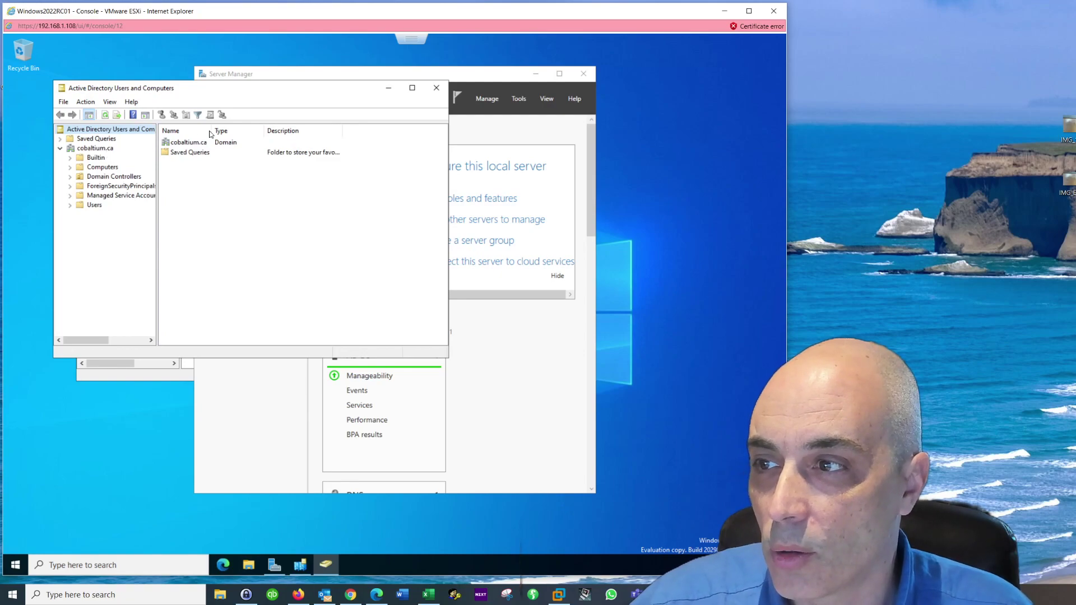
pyautogui.moveTo(274, 94); pyautogui.dragTo(379, 92)
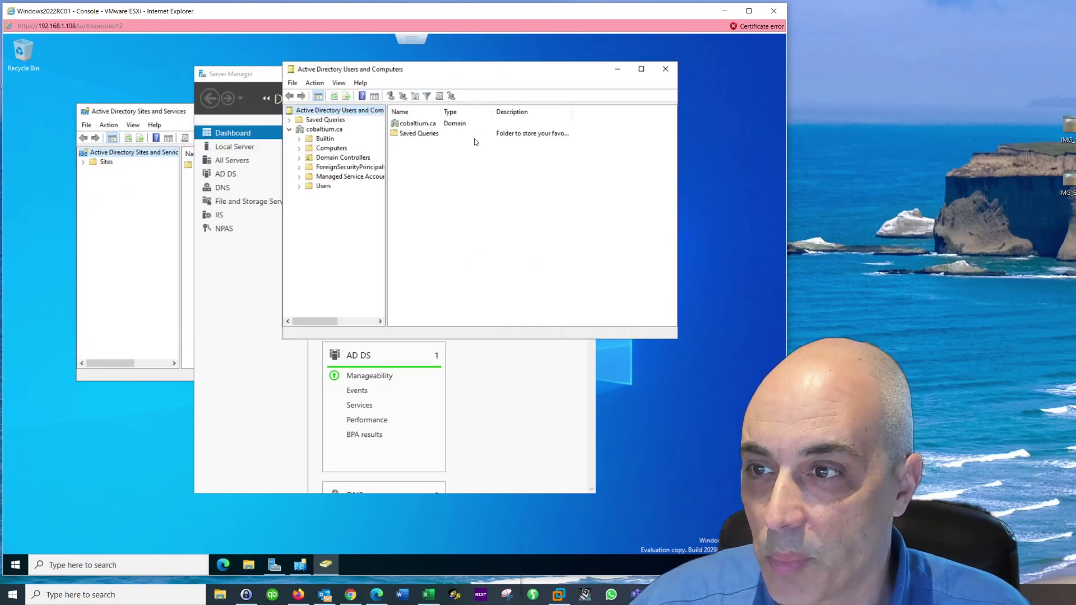
# Step: Browse the Builtin groups with a widened Name column, then view the empty Computers container
pyautogui.click(327, 140)
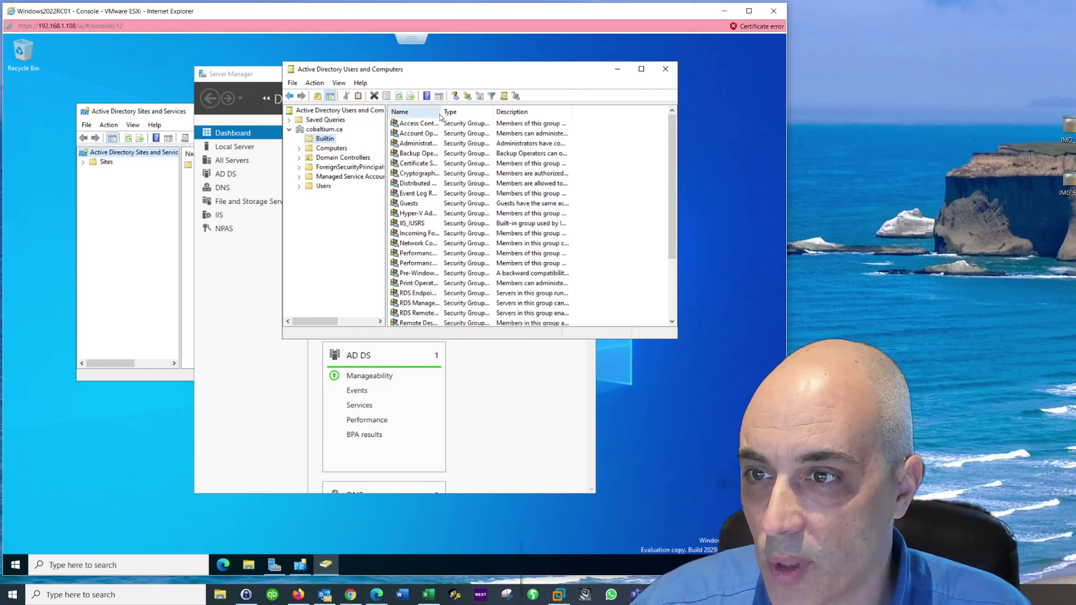
pyautogui.moveTo(440, 117); pyautogui.dragTo(491, 118)
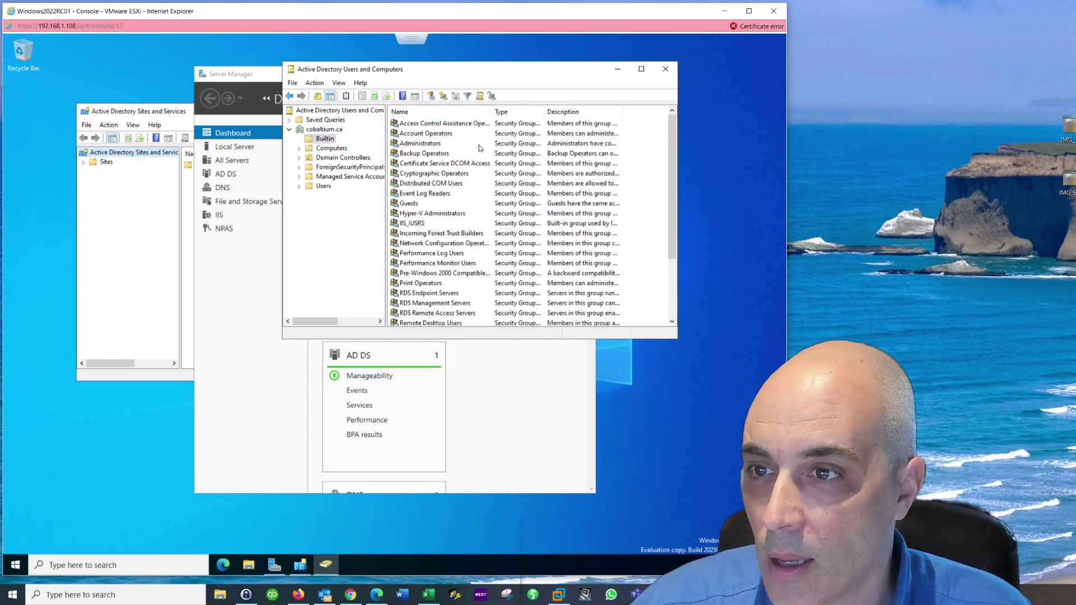
pyautogui.click(427, 144)
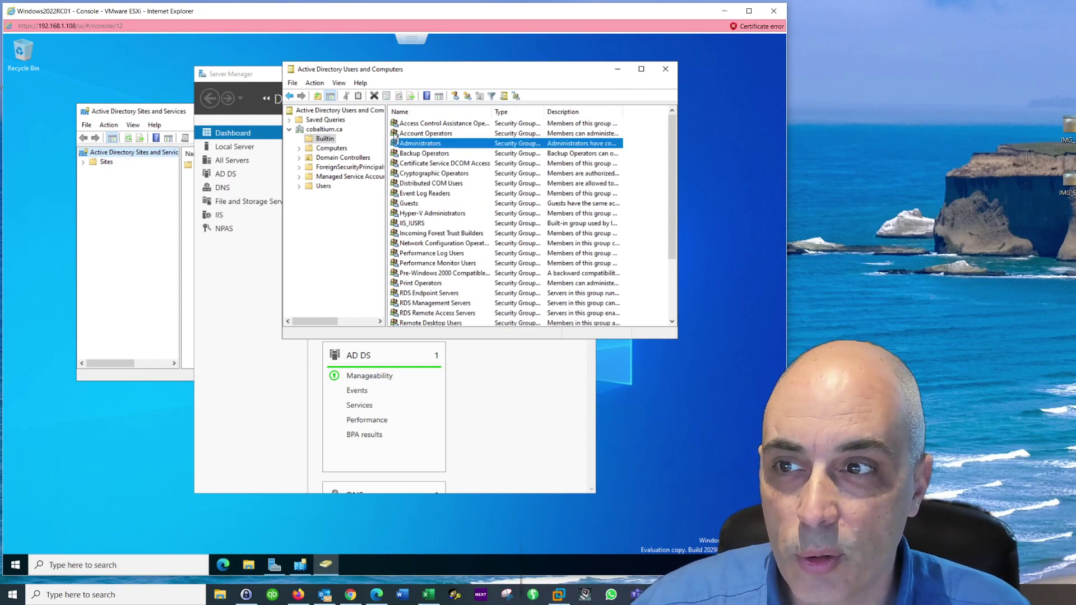
pyautogui.click(430, 154)
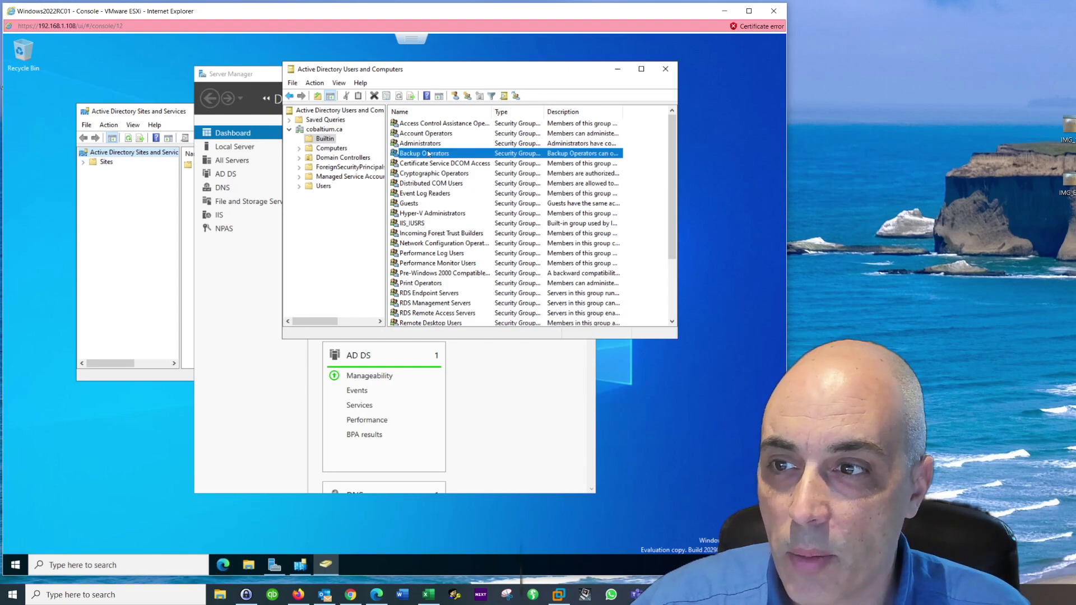
pyautogui.click(433, 147)
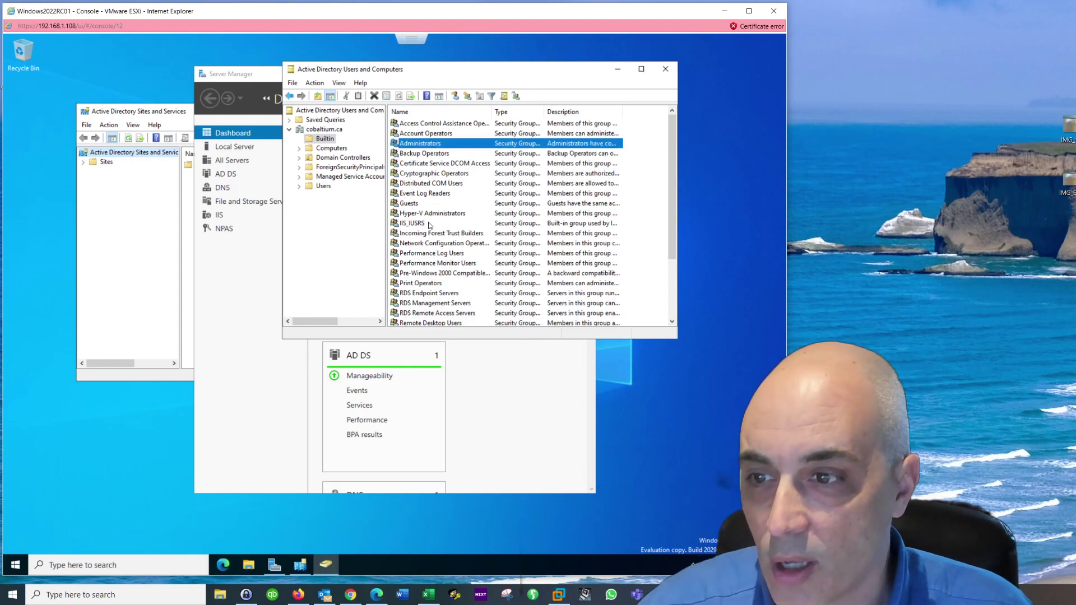
pyautogui.scroll(-3, 431, 225)
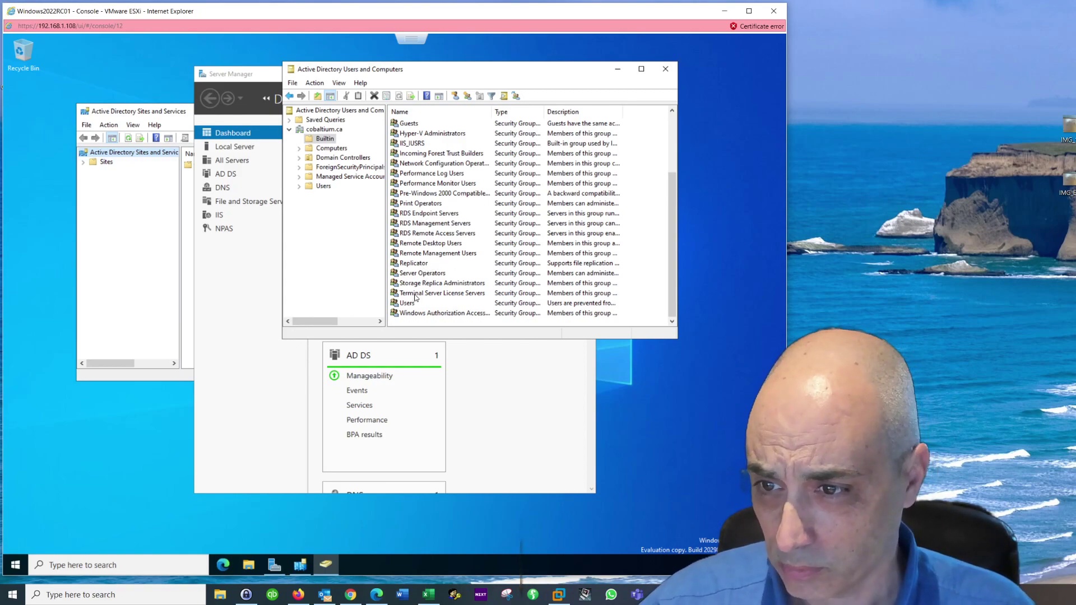
pyautogui.click(421, 293)
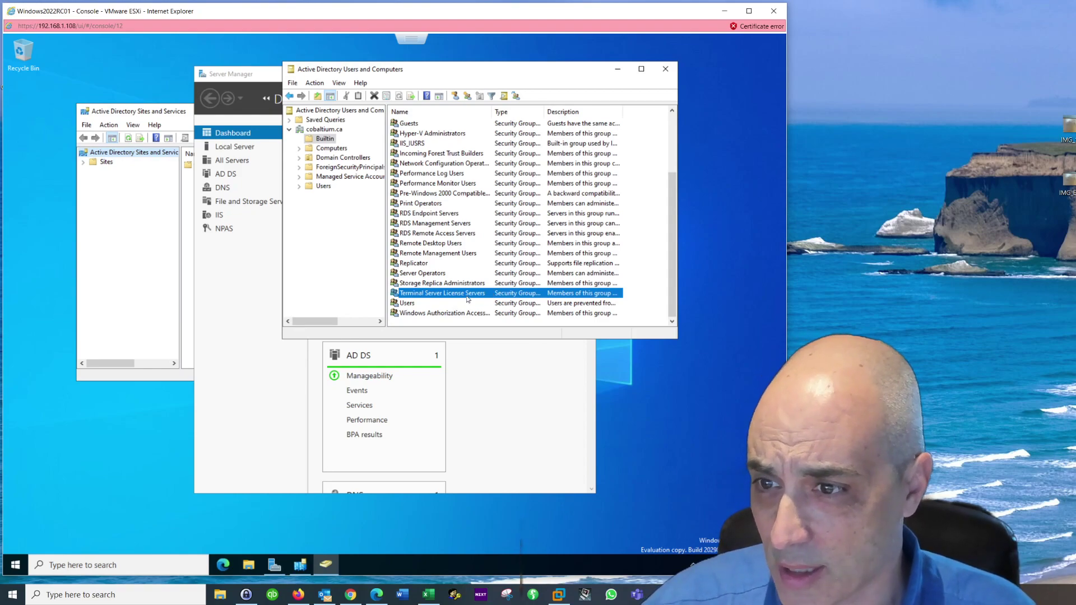
pyautogui.click(325, 149)
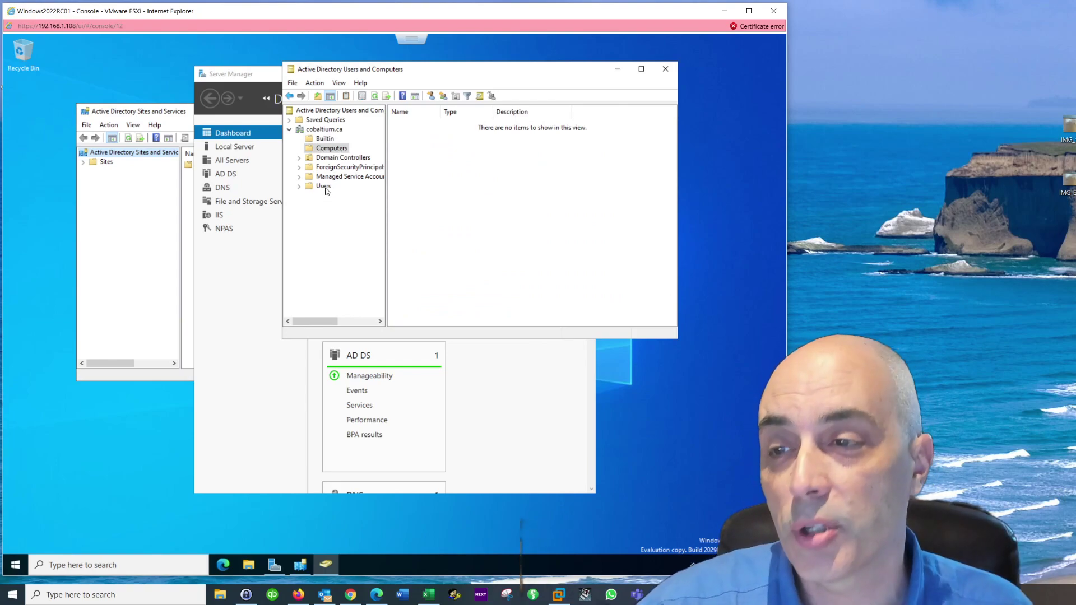
pyautogui.click(324, 187)
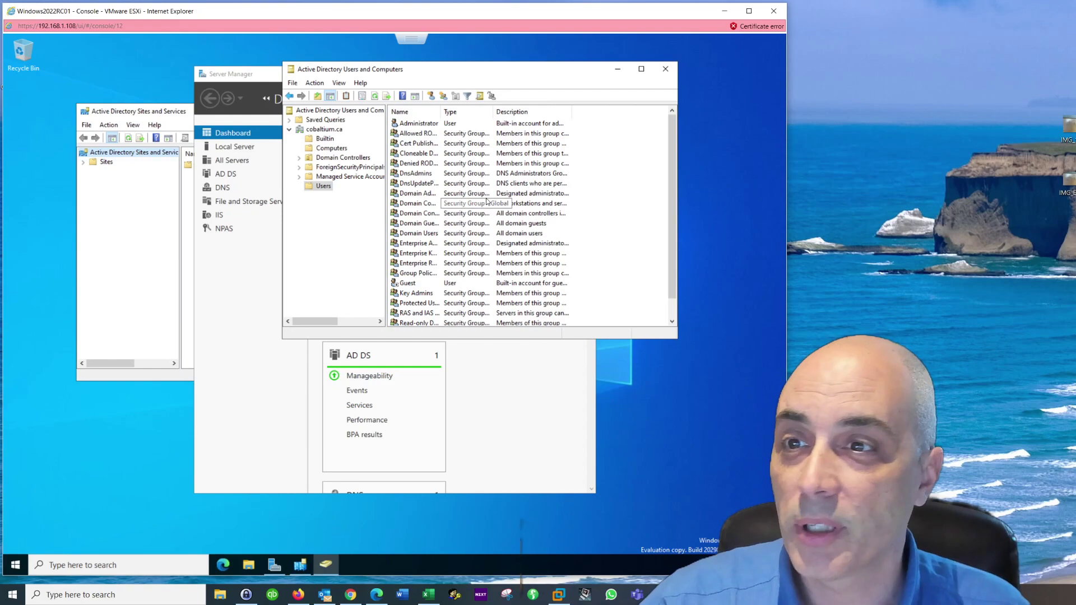
pyautogui.click(430, 125)
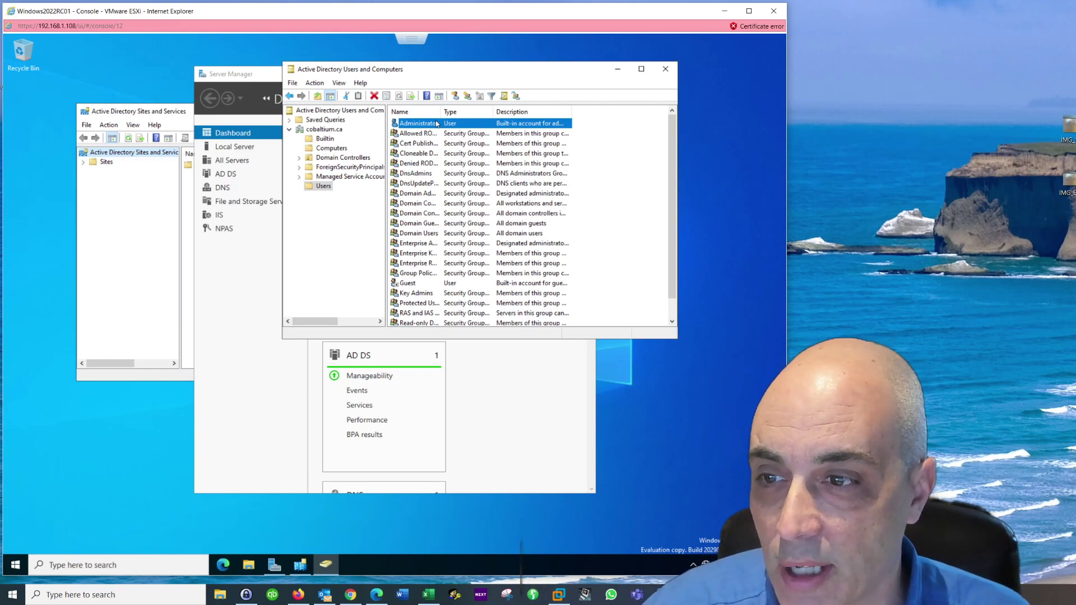
pyautogui.click(417, 284)
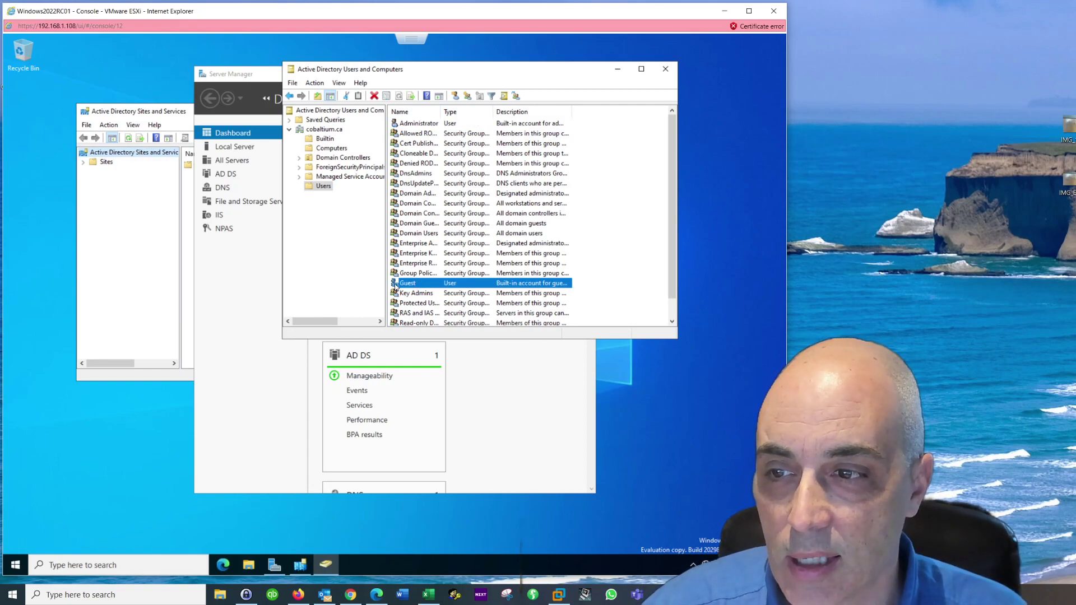
pyautogui.scroll(-1, 433, 287)
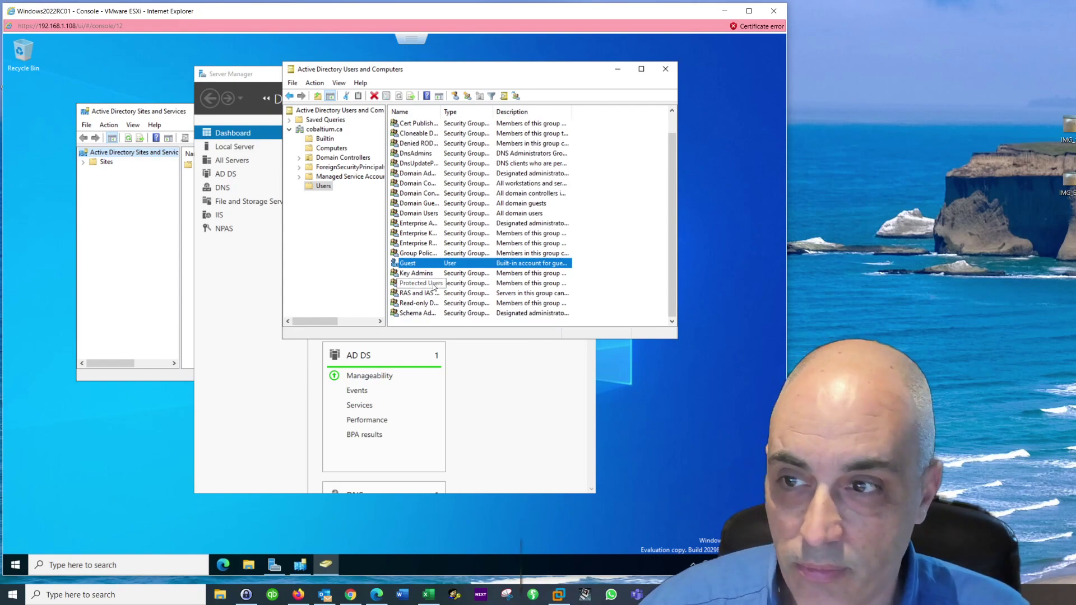
pyautogui.scroll(1, 434, 287)
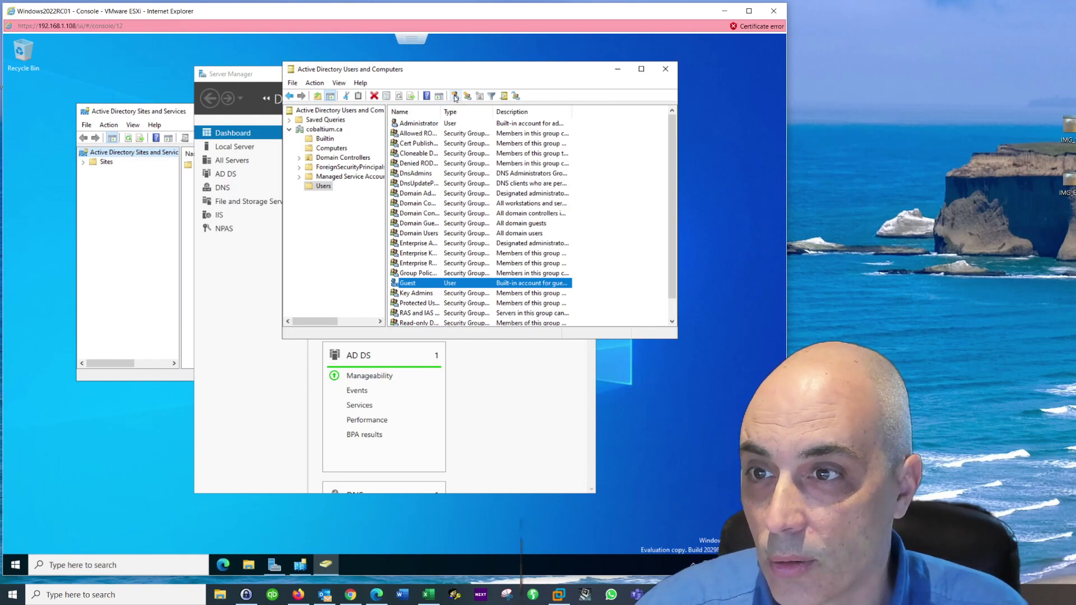
# Step: Create a new user in Users with first name, last name and logon name, continuing to the password page
pyautogui.click(455, 97)
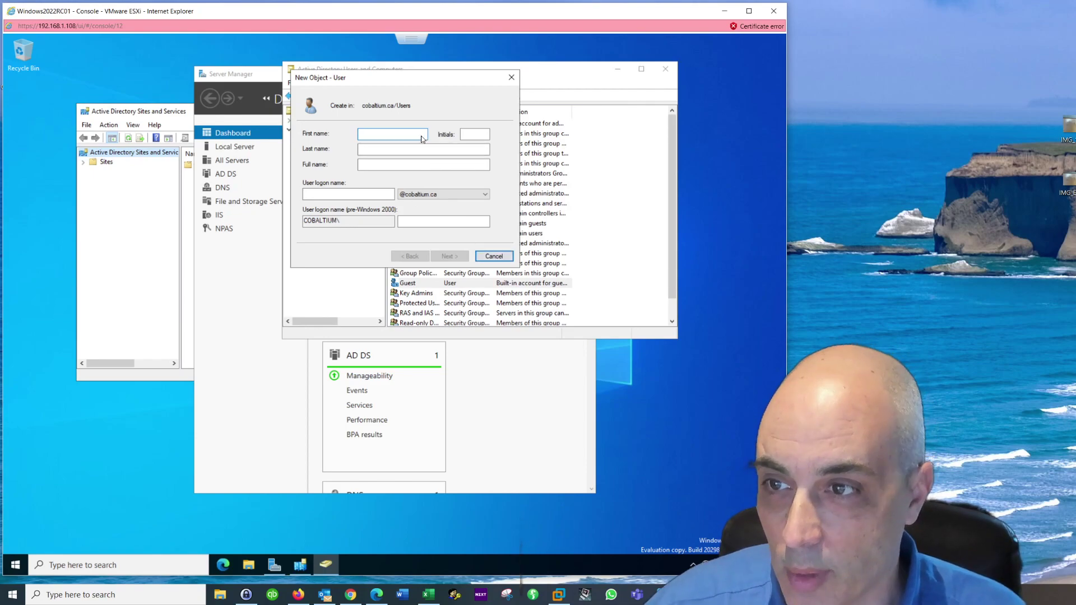
pyautogui.press('Tab')
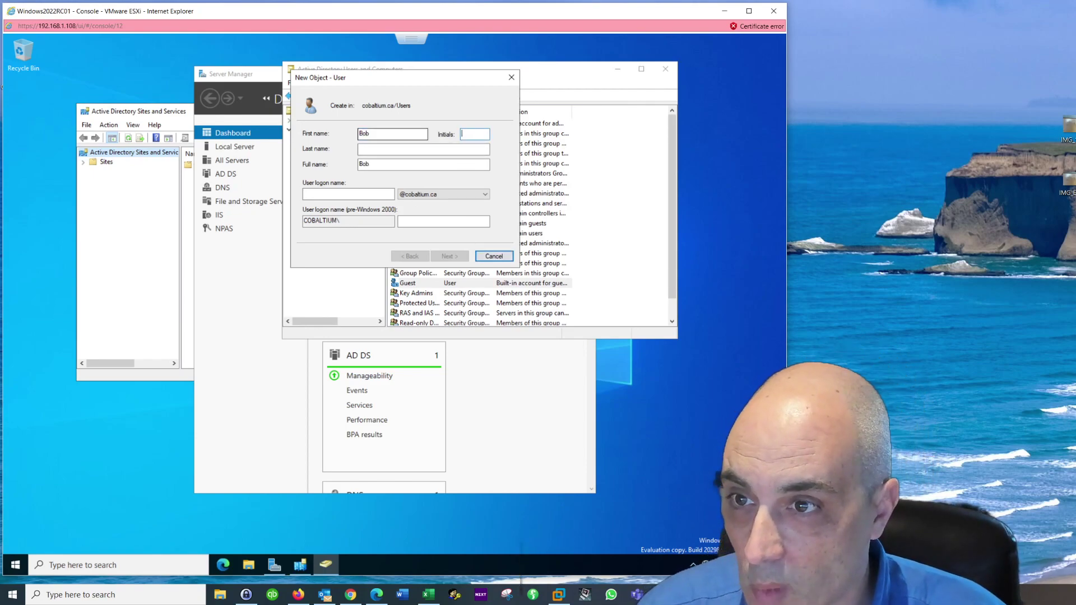
pyautogui.press('Tab')
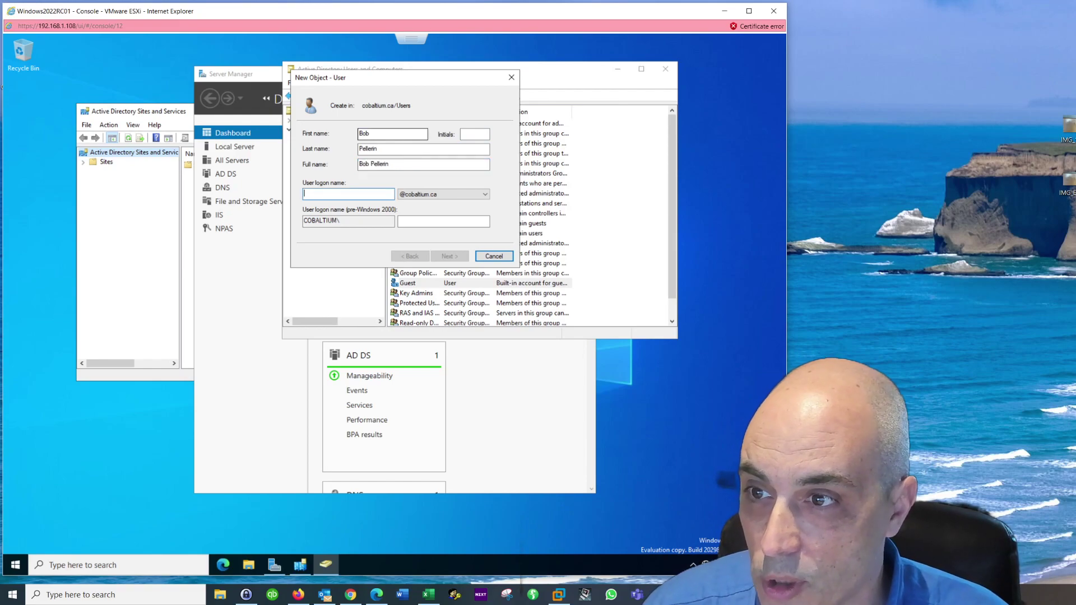
pyautogui.write('bob')
pyautogui.press('Tab')
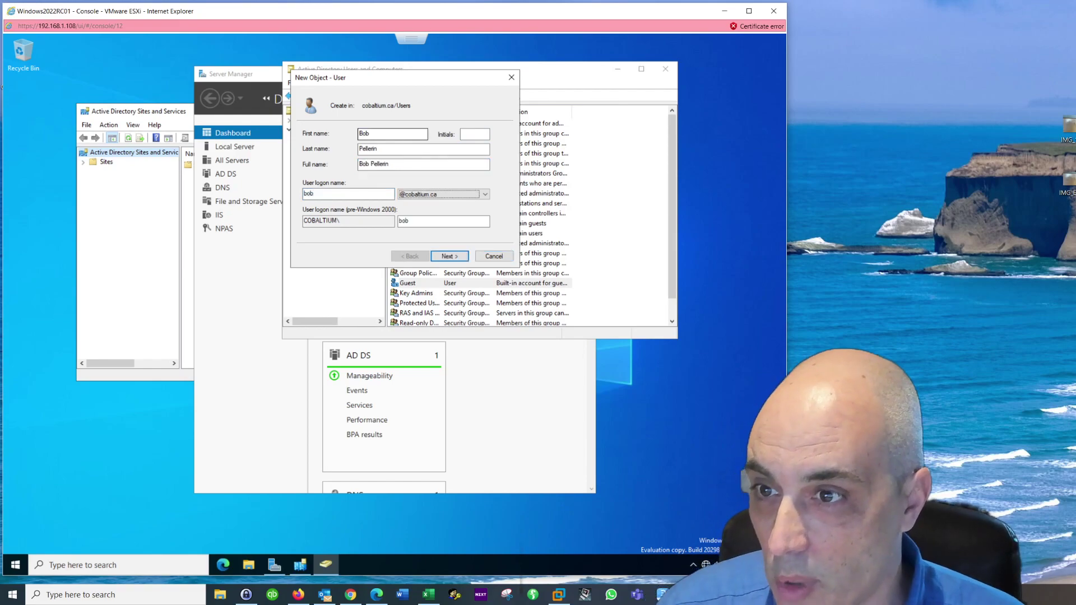
pyautogui.click(461, 257)
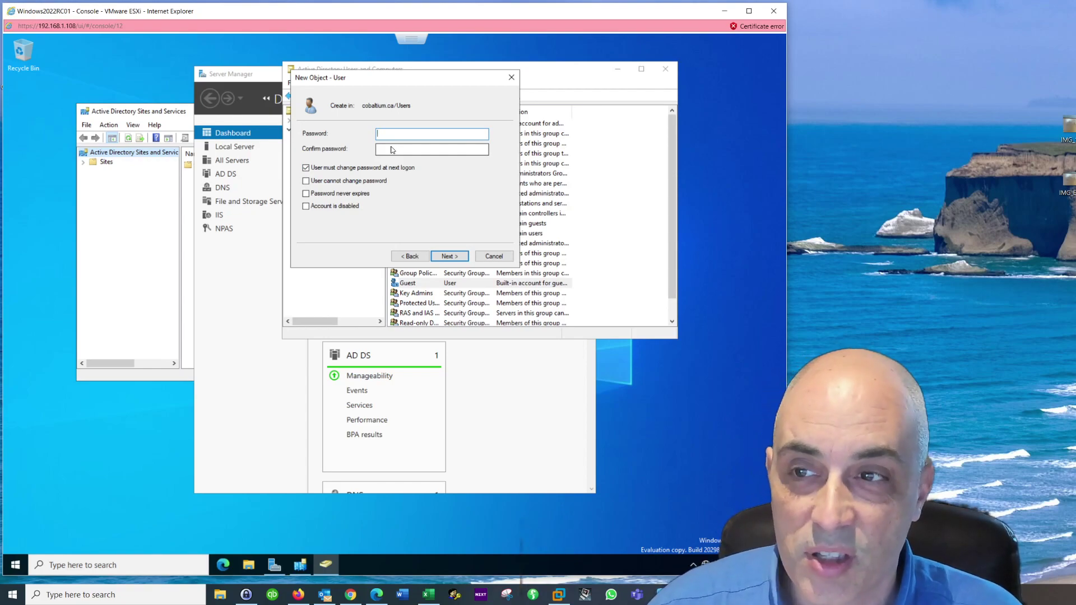
# Step: Enter and confirm a password, with no change required at next logon and never expiring
pyautogui.write('••••')
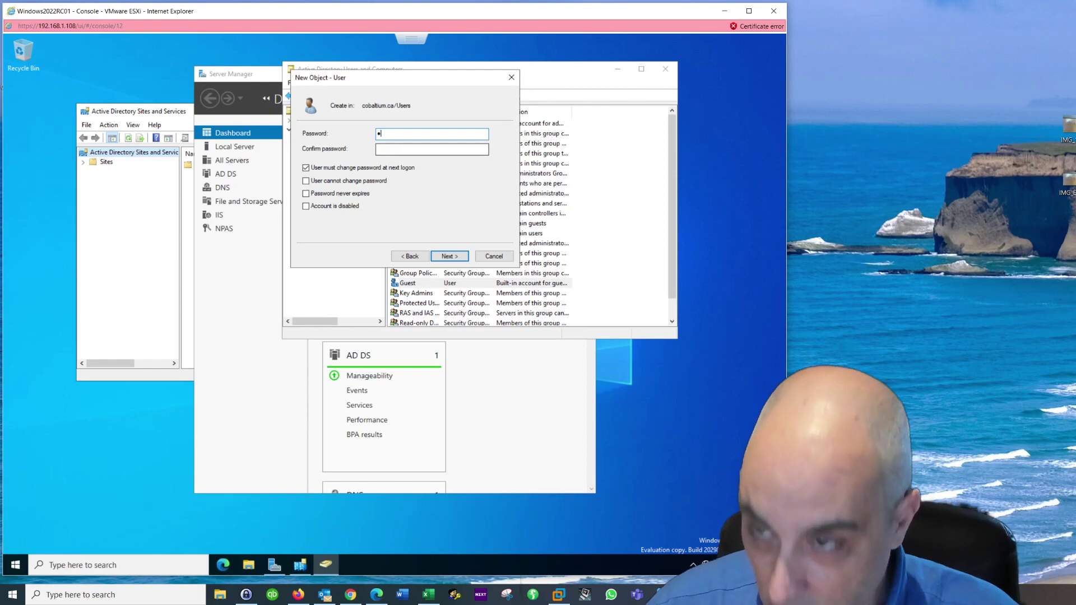
pyautogui.press('Tab')
pyautogui.write('••••')
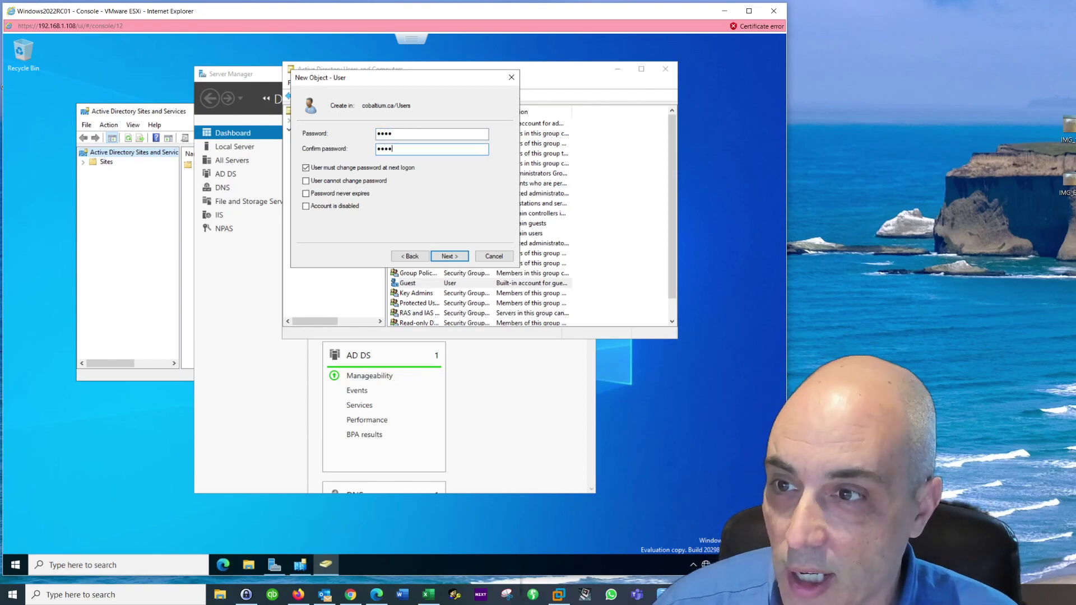
pyautogui.click(306, 168)
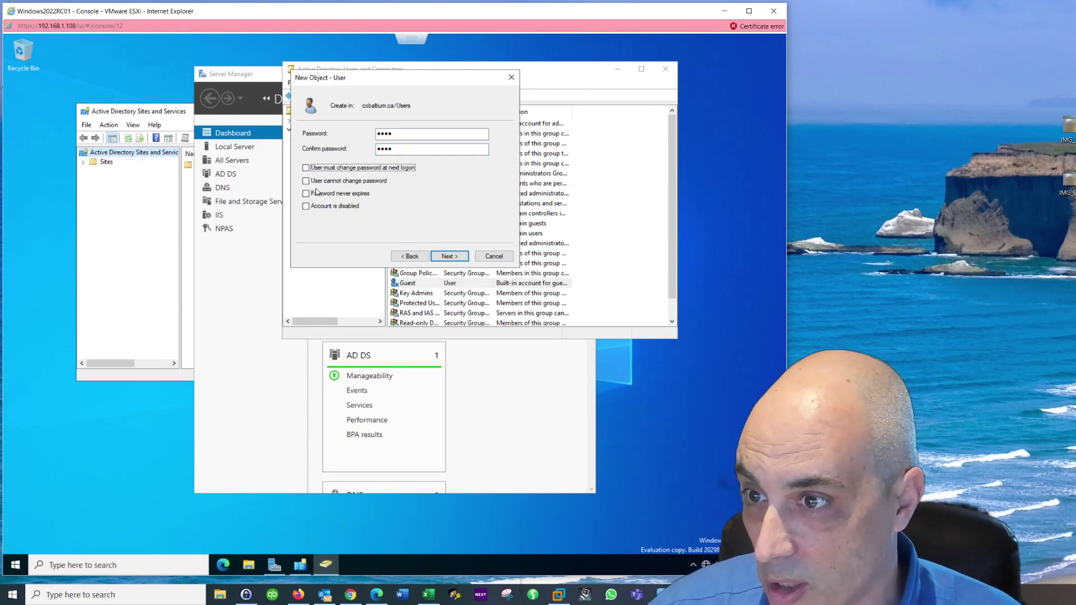
pyautogui.click(305, 193)
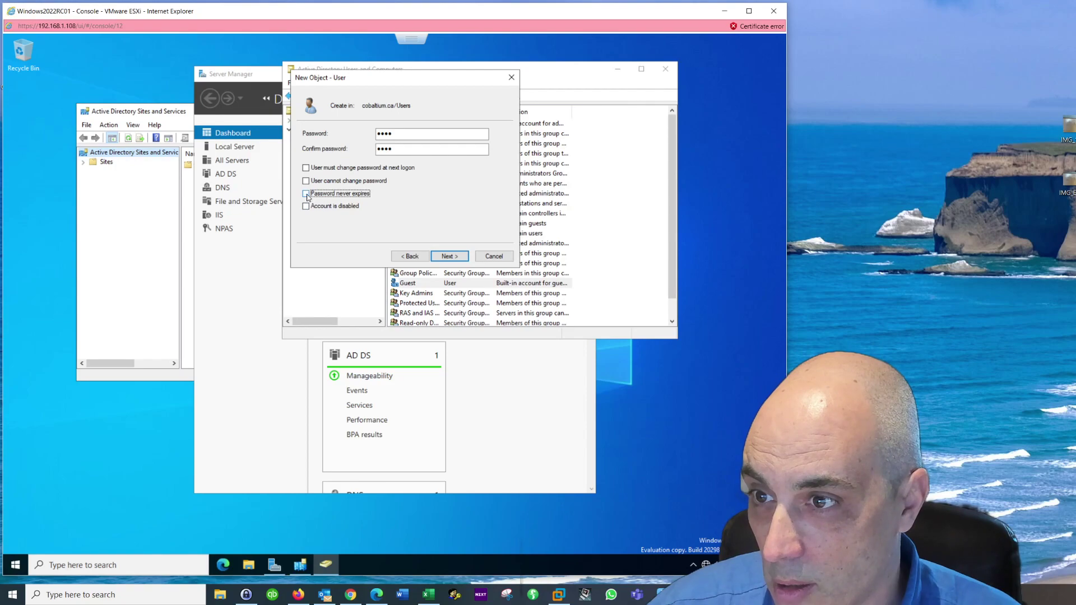
pyautogui.click(320, 194)
pyautogui.click(319, 195)
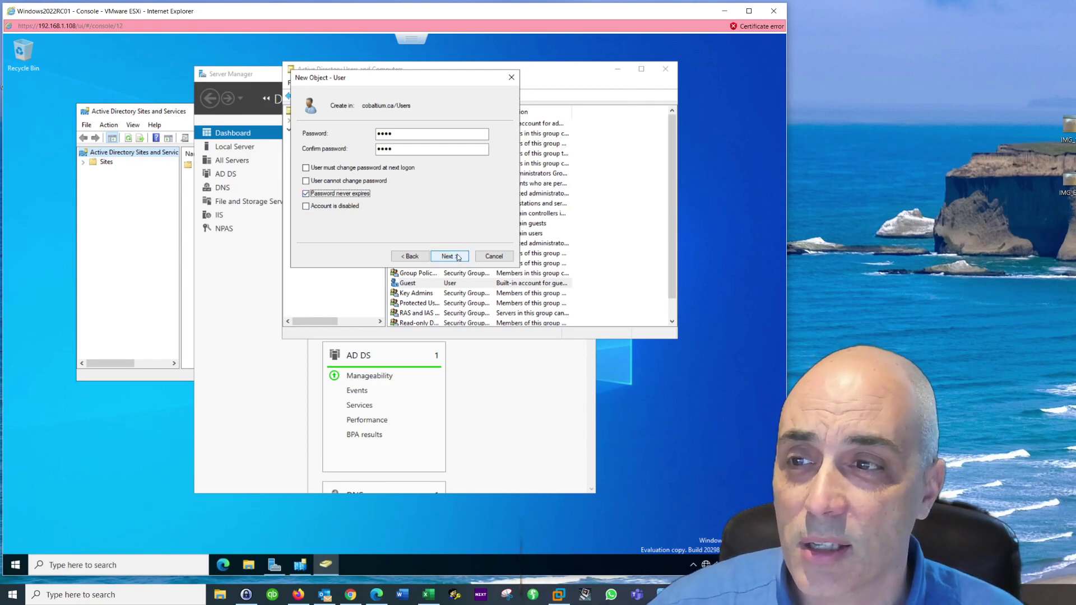
pyautogui.click(457, 257)
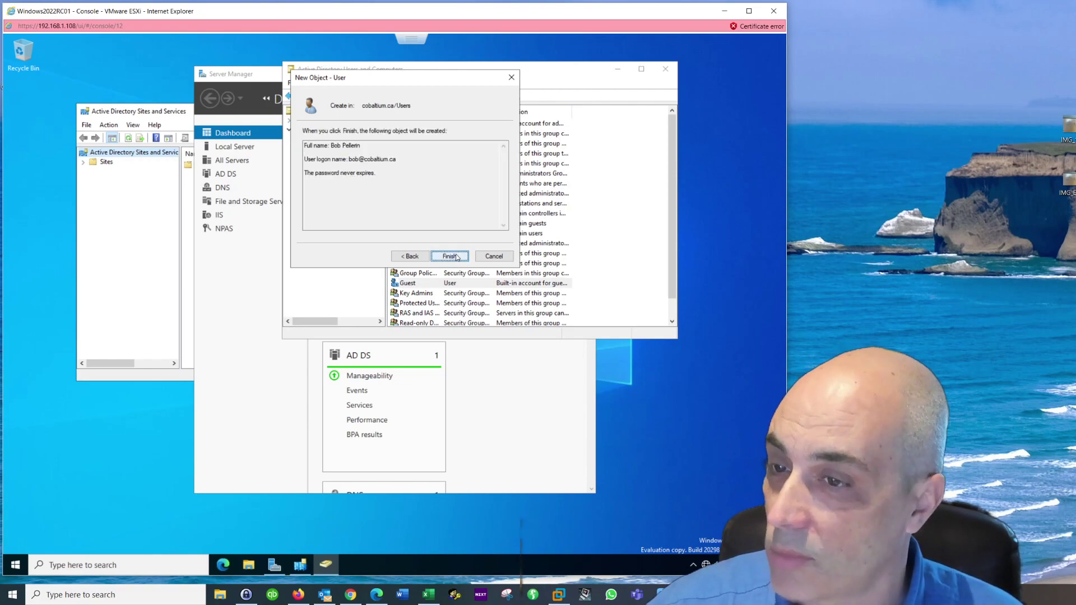
# Step: Go back from the summary page to the wizard's password settings
pyautogui.click(409, 256)
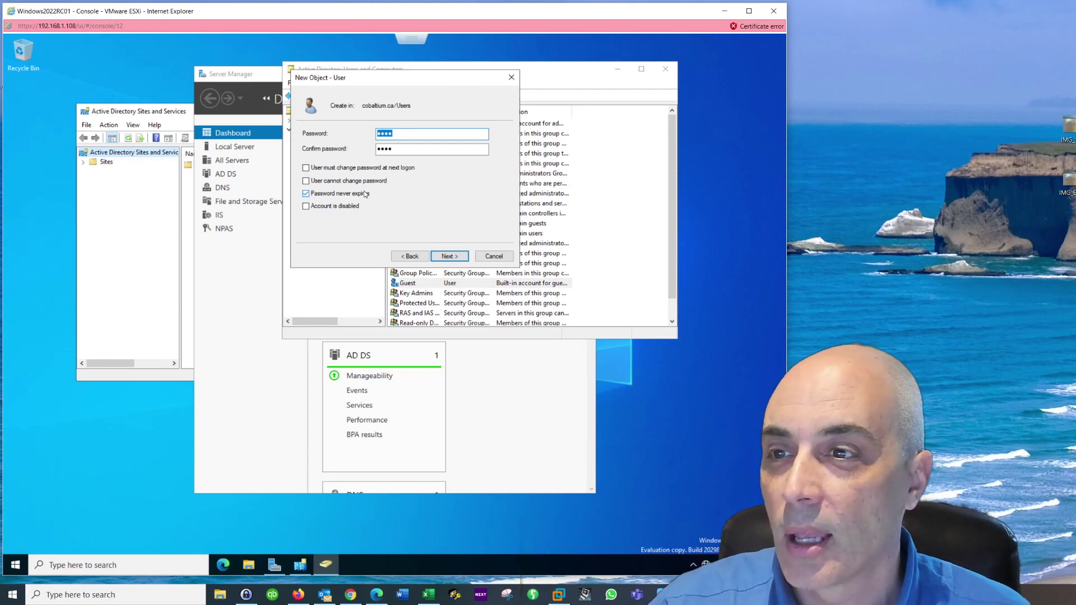
# Step: Require a password change at next logon, allow expiry, enter a new password, and finish creating the user
pyautogui.click(340, 194)
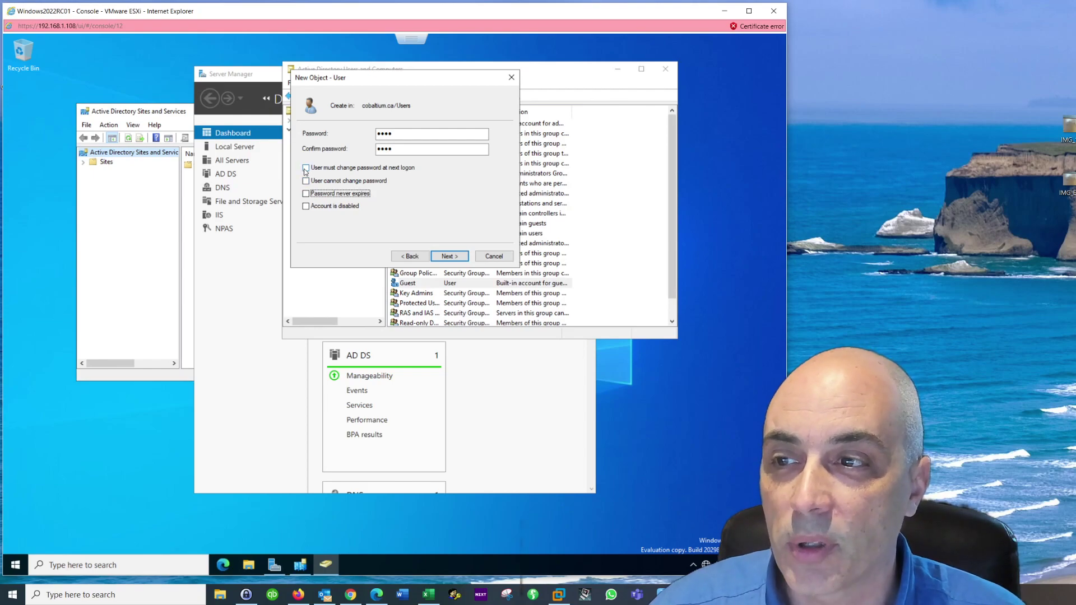
pyautogui.click(312, 169)
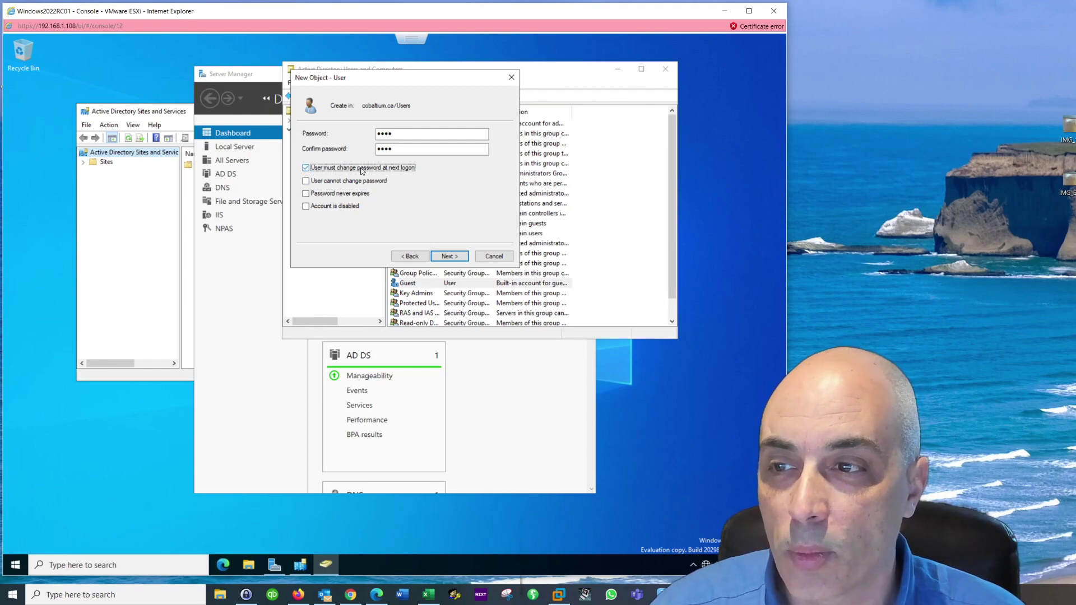
pyautogui.hotkey('shift', 'Tab')
pyautogui.hotkey('shift', 'Tab')
pyautogui.click(422, 138)
pyautogui.doubleClick(374, 135)
pyautogui.write('Password123')
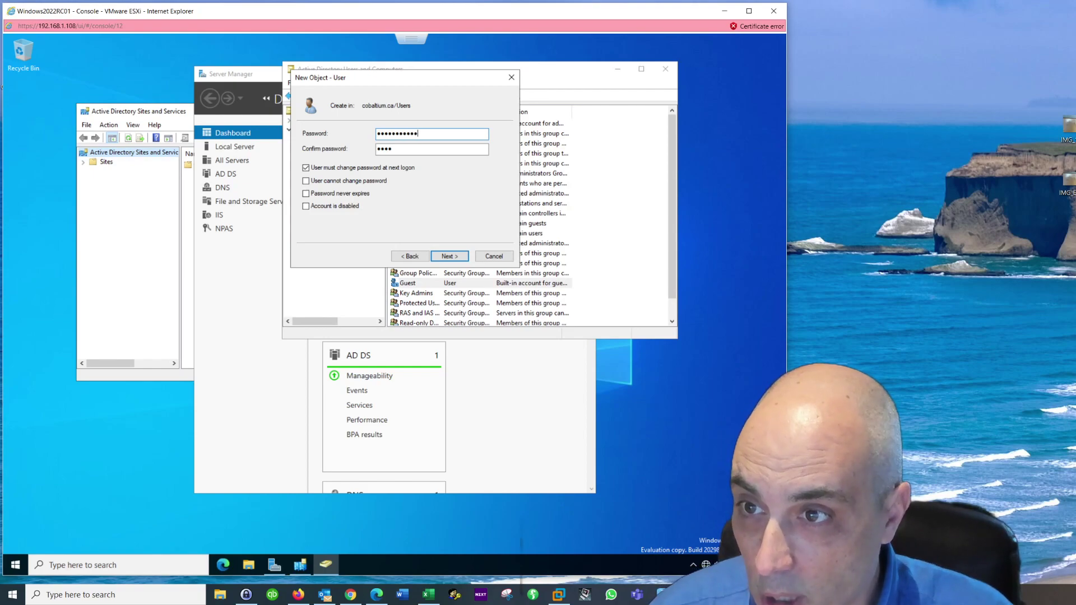
pyautogui.press('BackSpace')
pyautogui.press('BackSpace')
pyautogui.press('BackSpace')
pyautogui.press('BackSpace')
pyautogui.press('BackSpace')
pyautogui.press('BackSpace')
pyautogui.press('BackSpace')
pyautogui.press('BackSpace')
pyautogui.press('BackSpace')
pyautogui.press('BackSpace')
pyautogui.press('BackSpace')
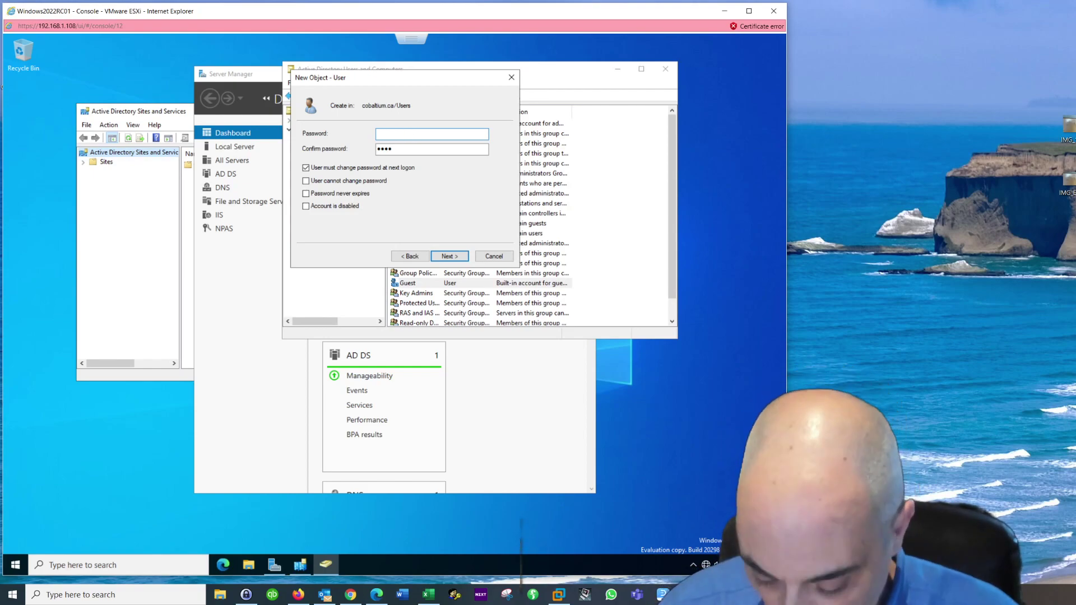
pyautogui.write('P@ssw0rd1')
pyautogui.press('Tab')
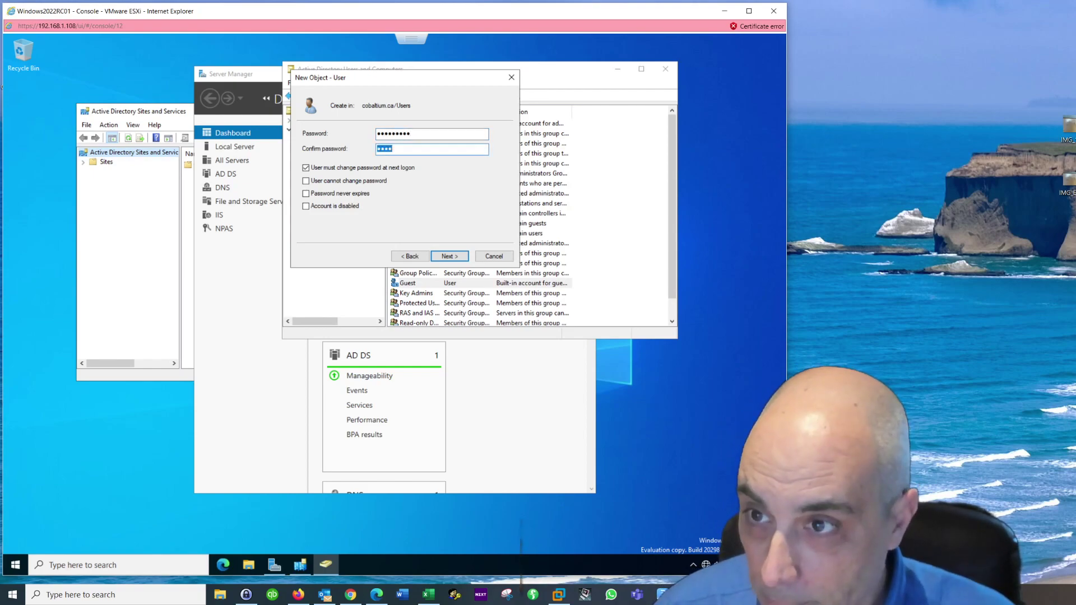
pyautogui.write('P@ssw0rd1')
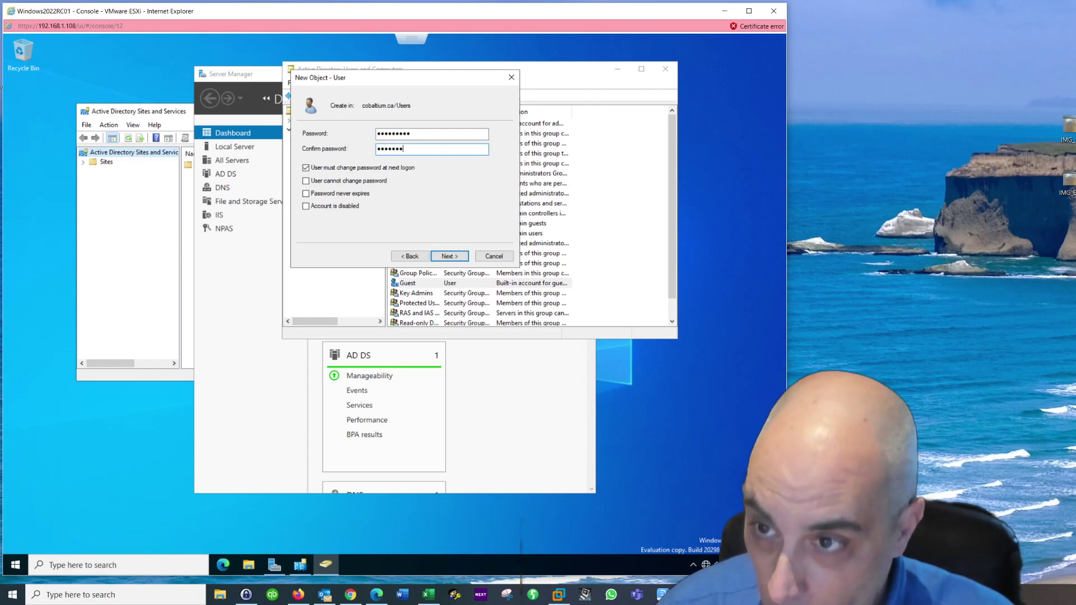
pyautogui.click(454, 256)
pyautogui.click(455, 256)
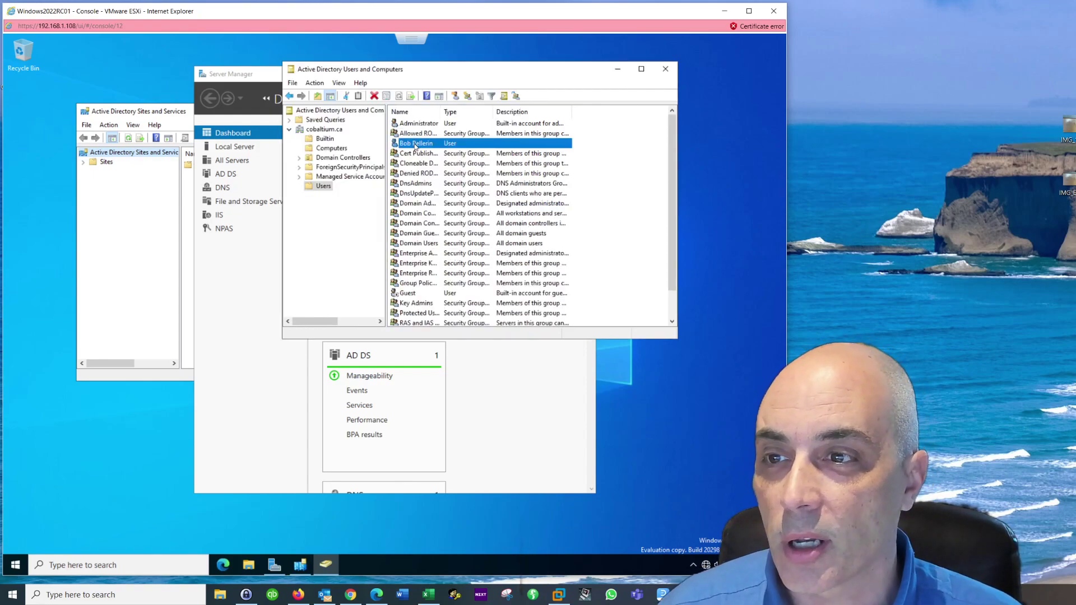
# Step: Set the new user's Office to '2nd floor east end' in their properties
pyautogui.rightClick(415, 147)
pyautogui.click(455, 293)
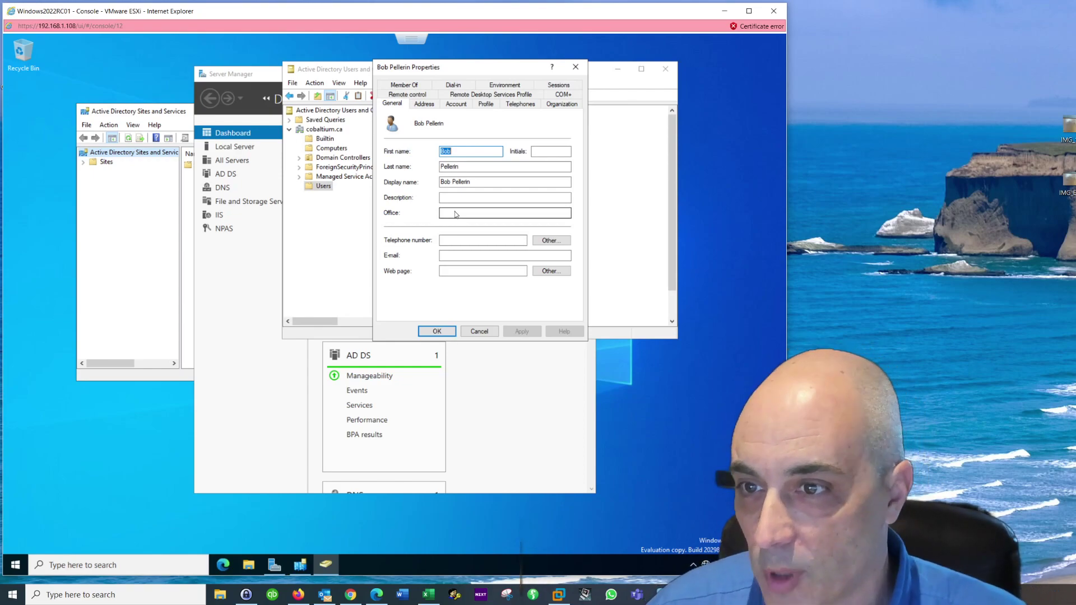
pyautogui.click(463, 213)
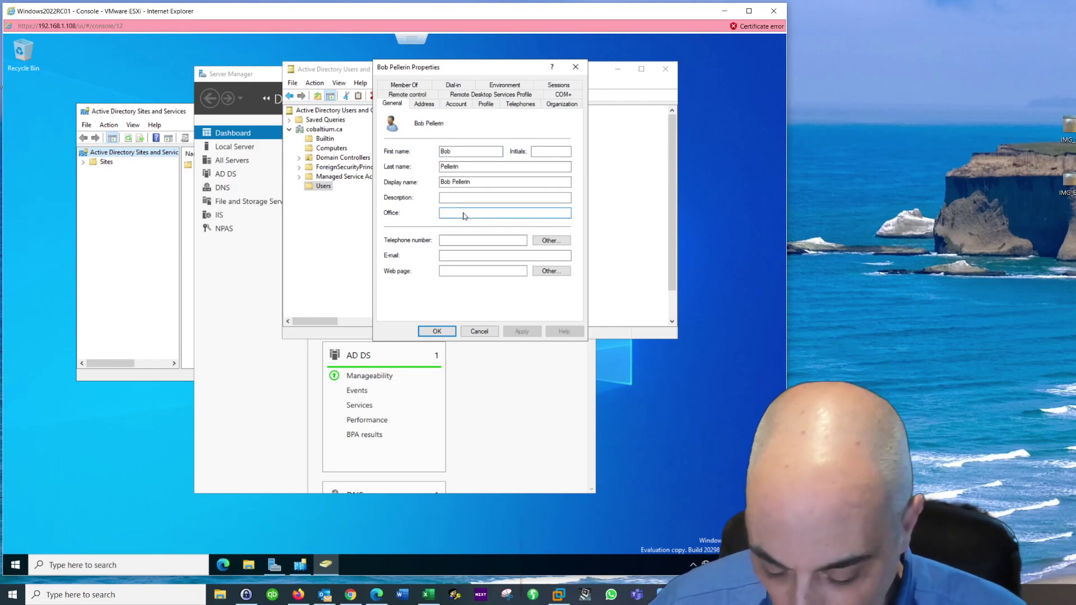
pyautogui.write('2nd floowr est')
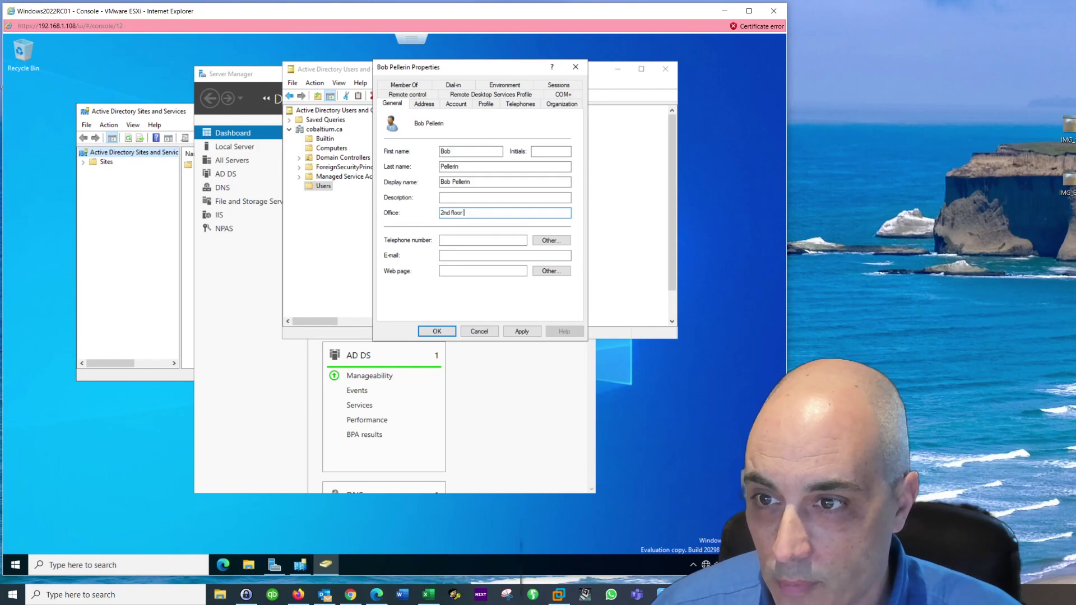
pyautogui.press('BackSpace')
pyautogui.press('BackSpace')
pyautogui.press('BackSpace')
pyautogui.write('ast end')
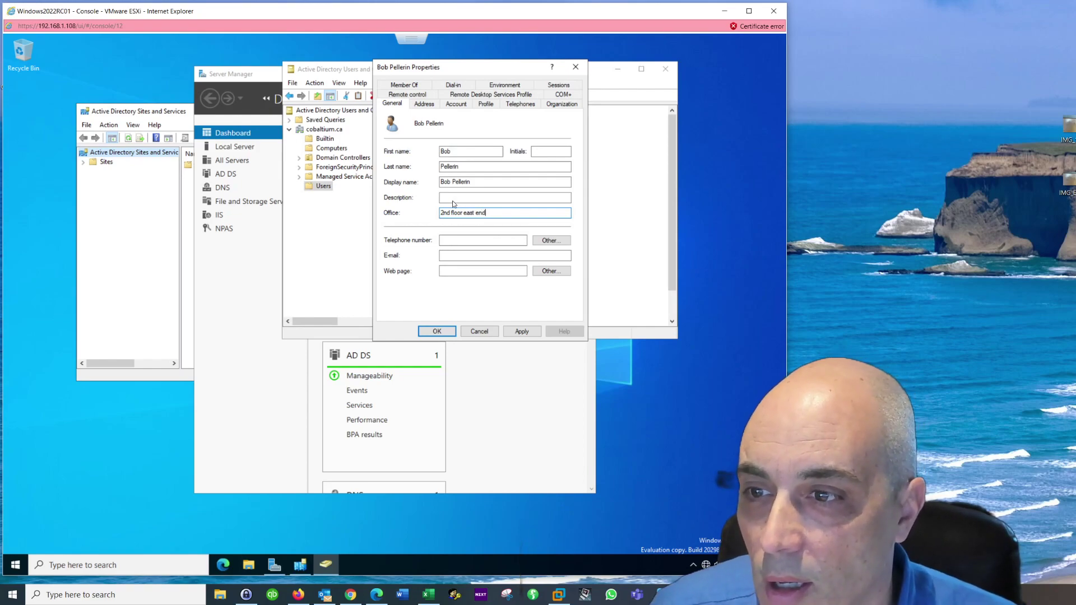
pyautogui.click(429, 104)
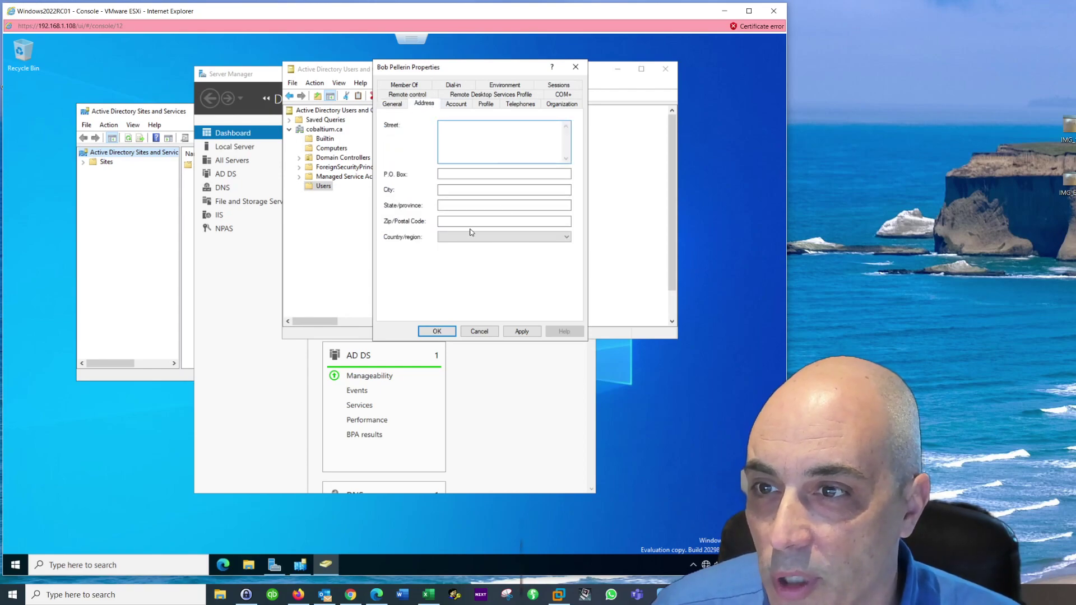
# Step: Set the account to expire at the end of August 5, 2021 and apply it
pyautogui.click(456, 107)
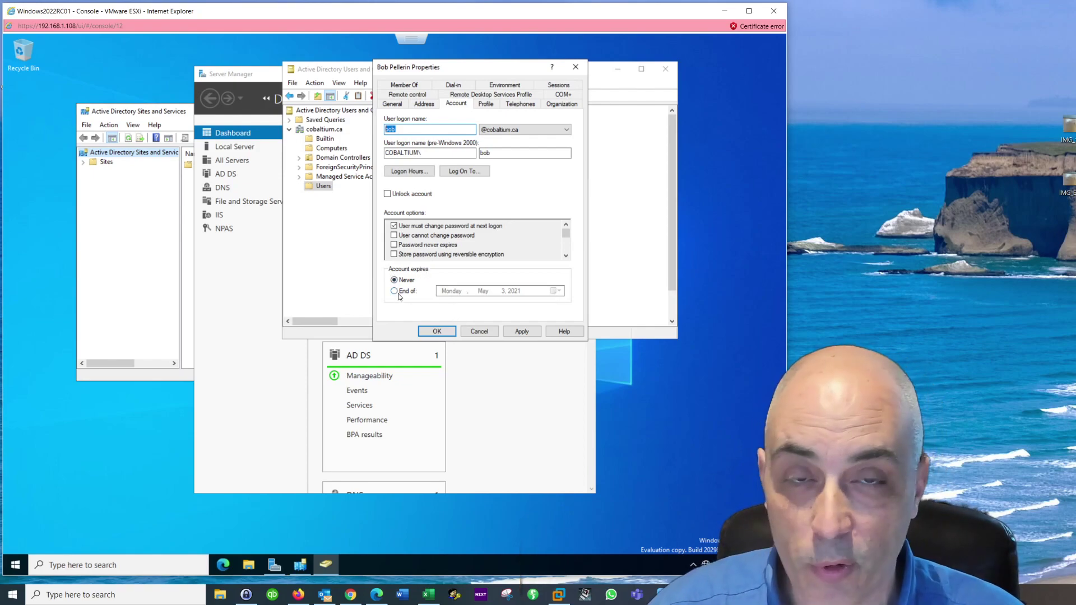
pyautogui.click(394, 291)
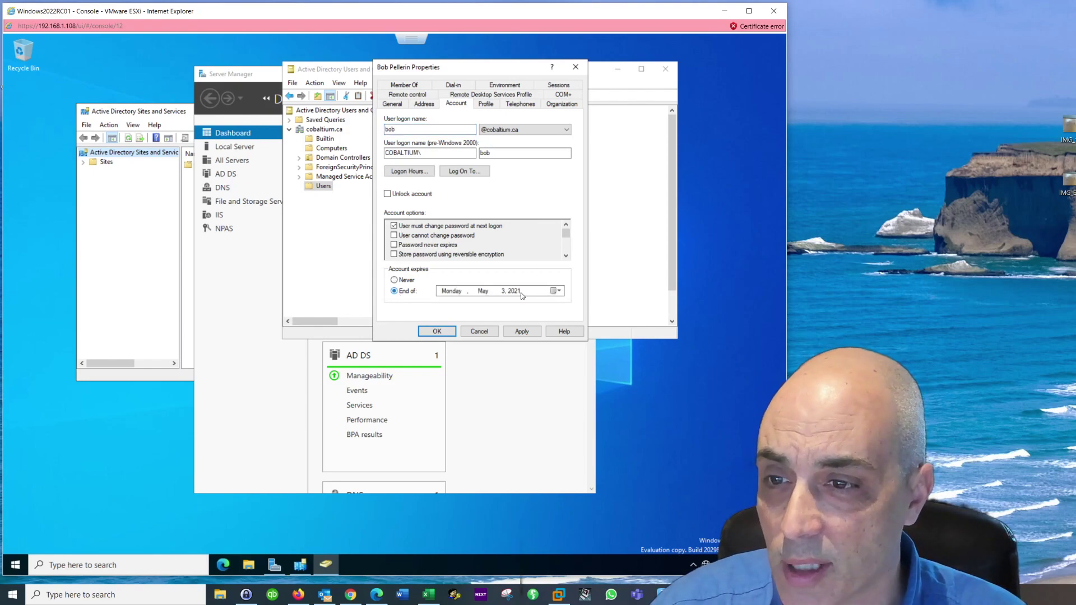
pyautogui.click(556, 291)
pyautogui.click(548, 306)
pyautogui.click(547, 305)
pyautogui.click(547, 306)
pyautogui.click(512, 333)
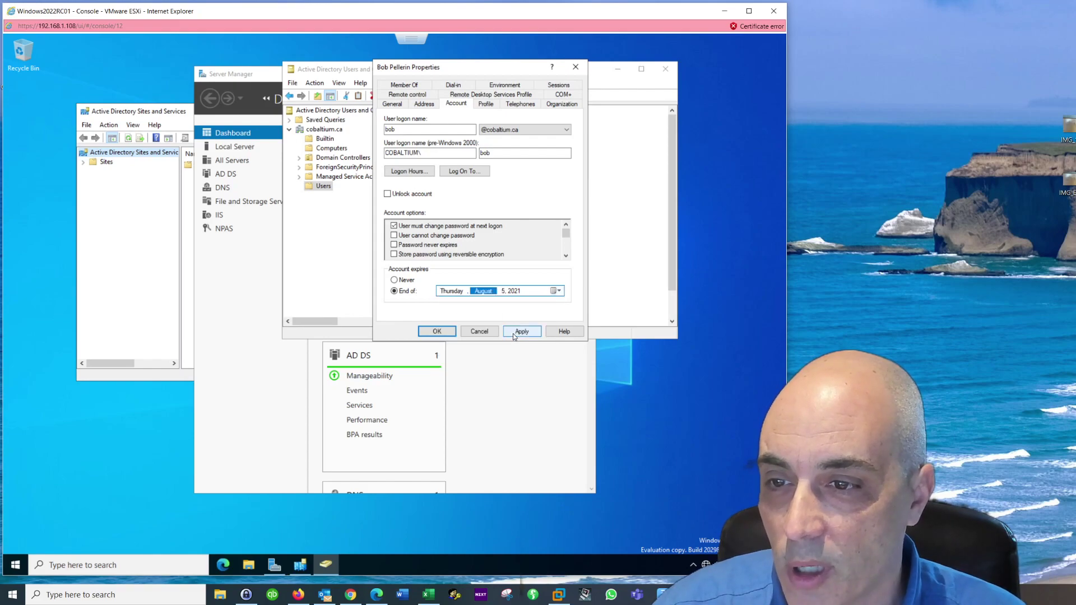
pyautogui.click(521, 331)
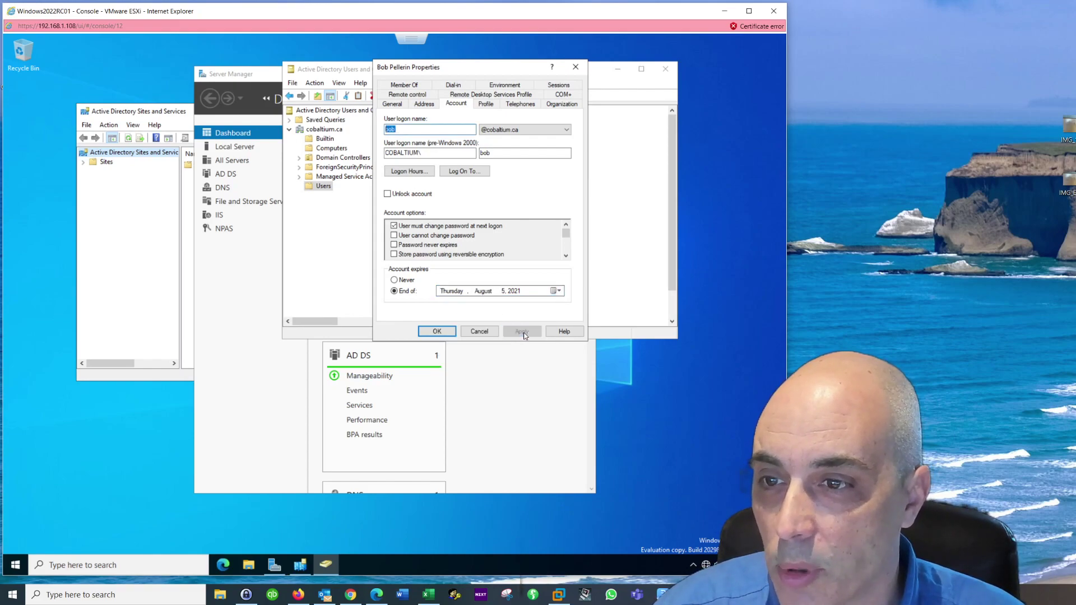
pyautogui.click(488, 105)
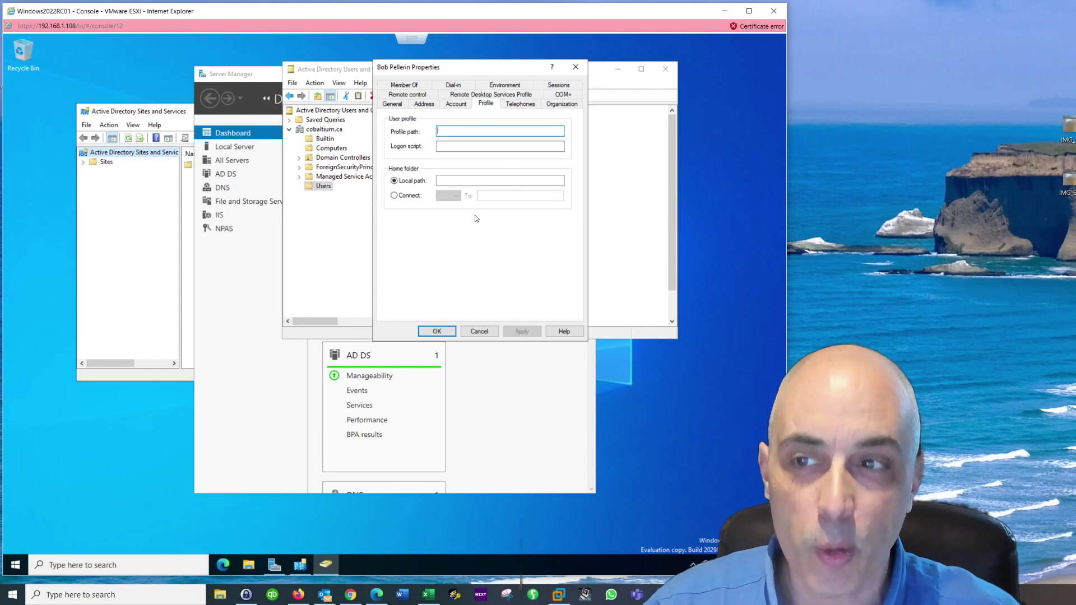
pyautogui.click(495, 149)
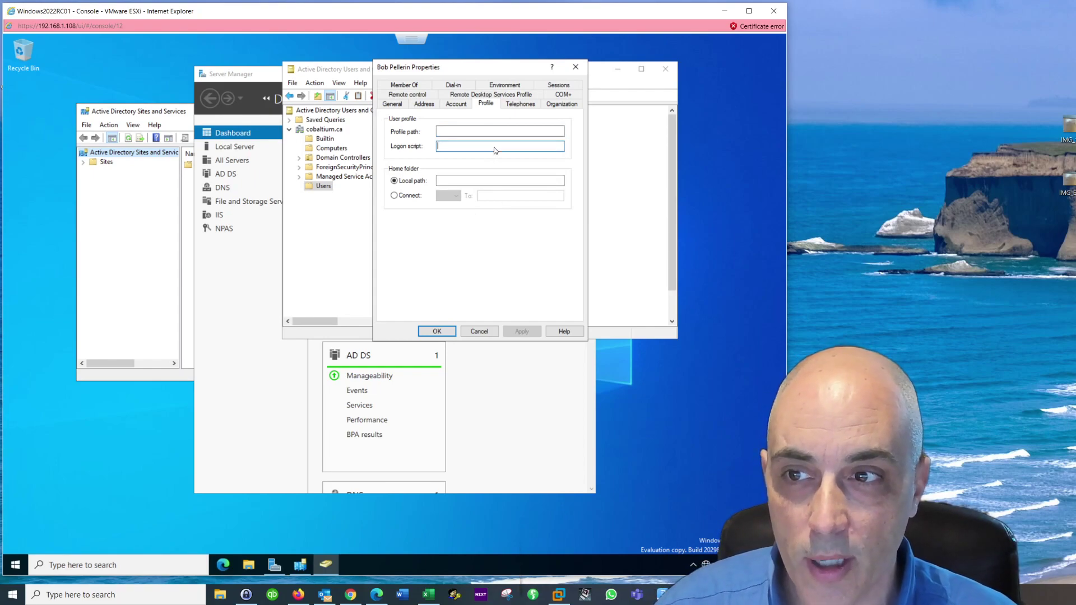
pyautogui.write('general.')
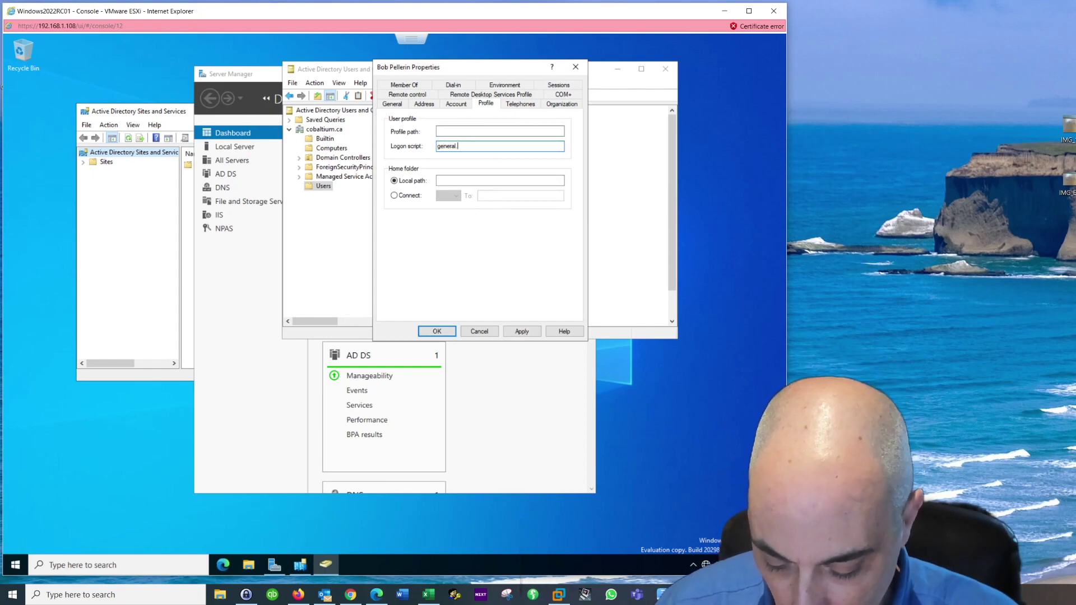
pyautogui.write('bat')
pyautogui.press('BackSpace')
pyautogui.press('BackSpace')
pyautogui.press('BackSpace')
pyautogui.write('cmd')
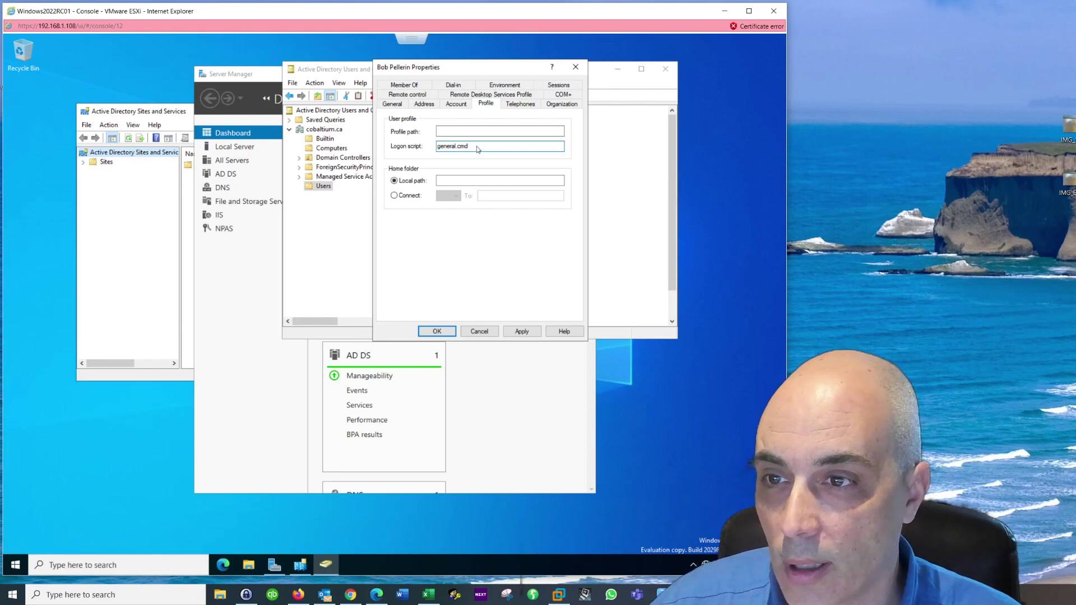
pyautogui.moveTo(478, 149); pyautogui.dragTo(416, 151)
pyautogui.press('Delete')
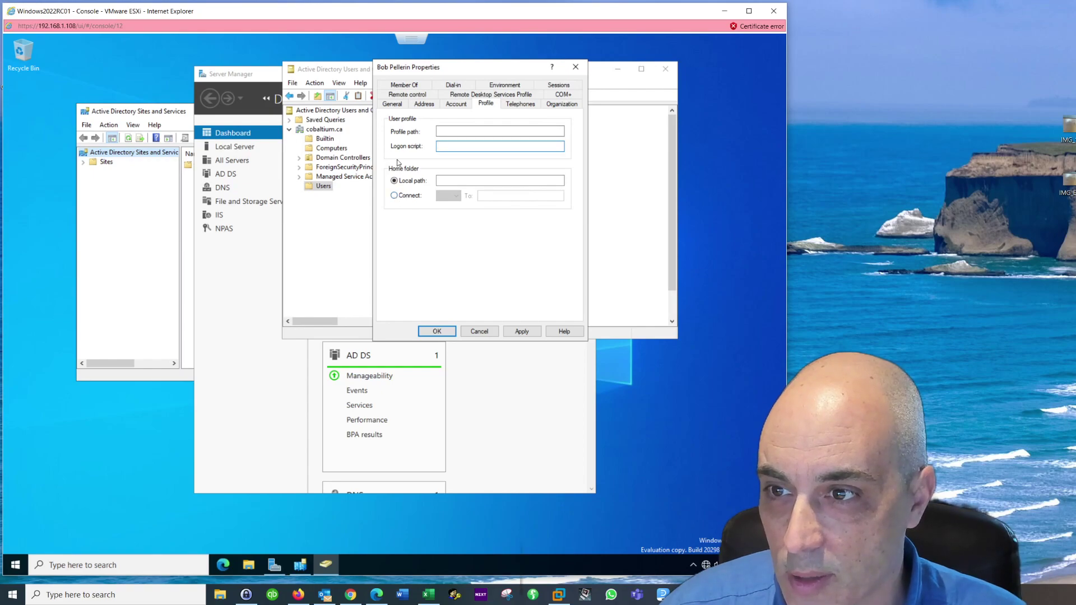
pyautogui.click(394, 195)
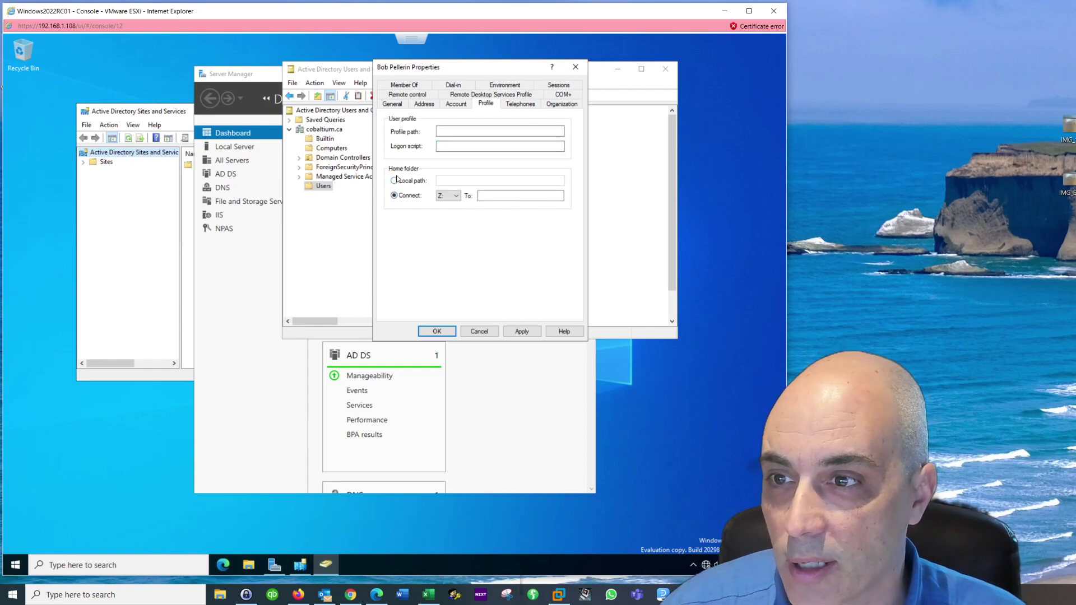
pyautogui.click(456, 197)
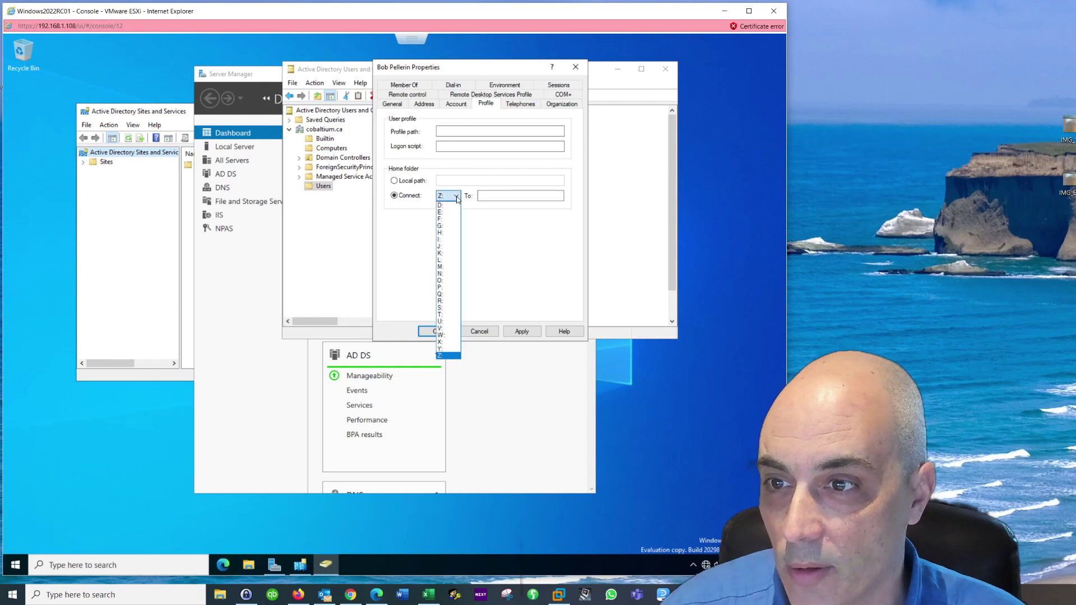
pyautogui.click(441, 321)
pyautogui.click(494, 200)
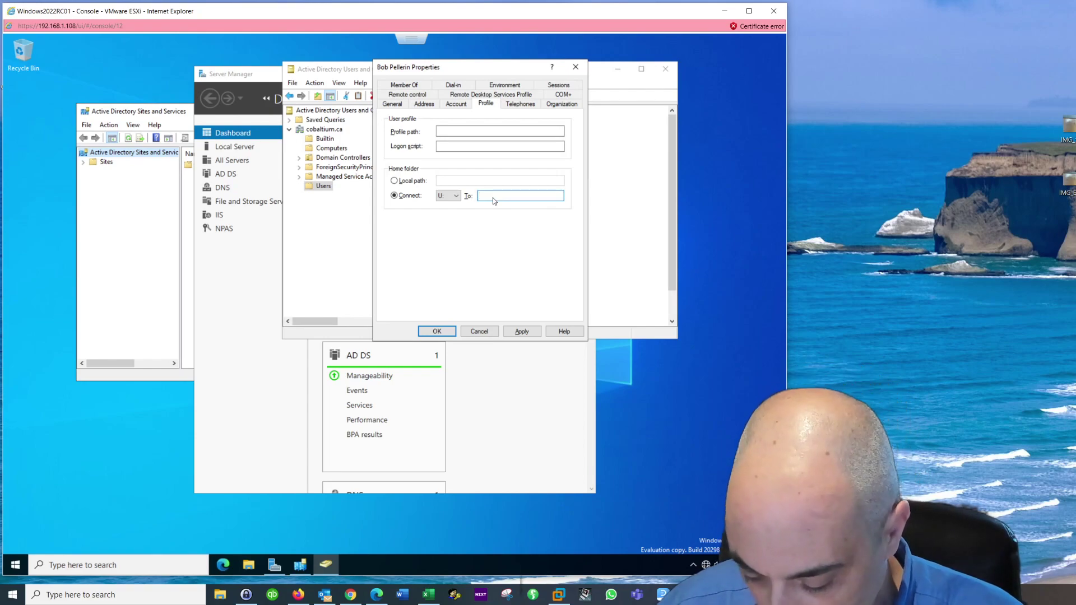
pyautogui.write('\\\\server')
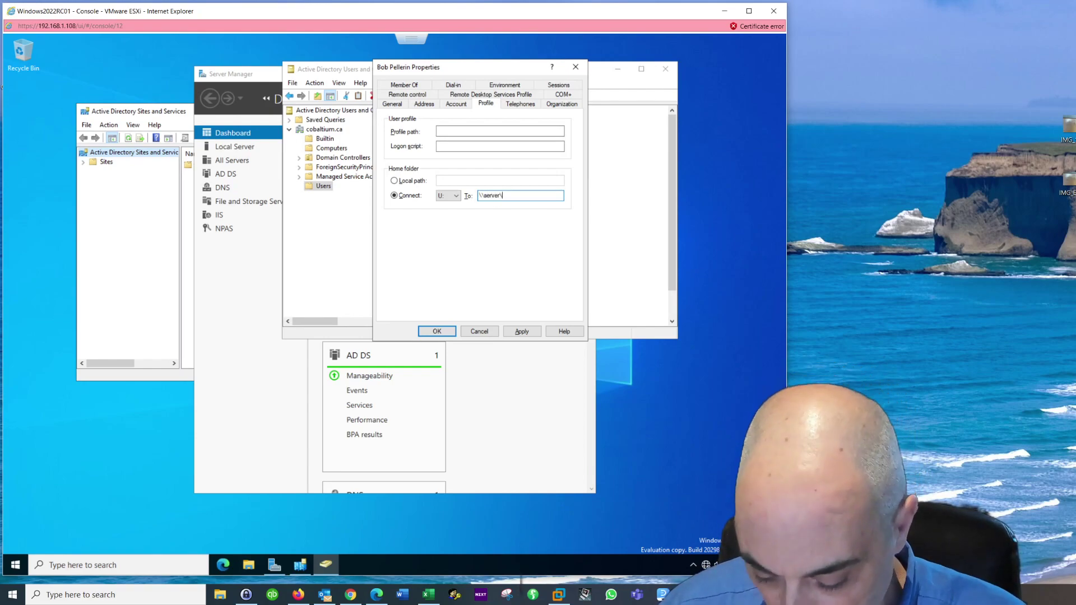
pyautogui.write('\\users')
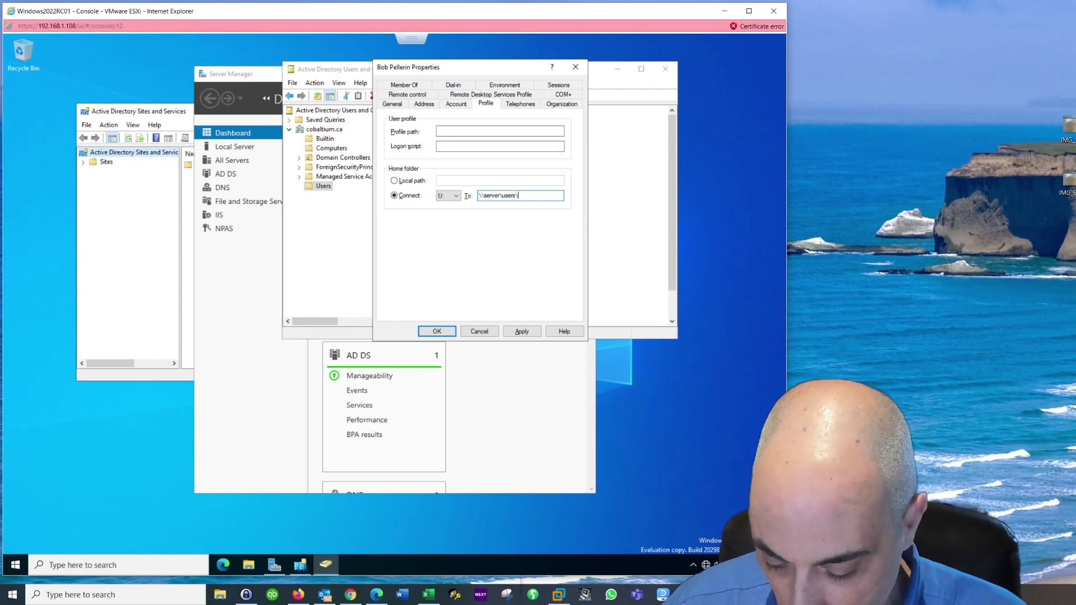
pyautogui.write('\\%username%')
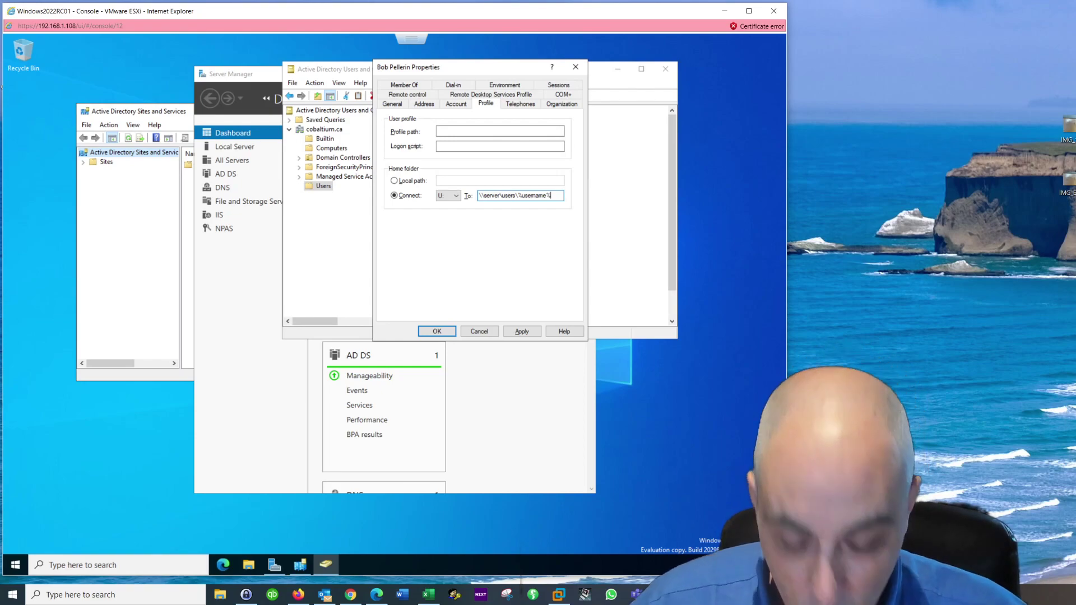
pyautogui.press('BackSpace')
pyautogui.press('BackSpace')
pyautogui.press('BackSpace')
pyautogui.press('BackSpace')
pyautogui.press('BackSpace')
pyautogui.press('BackSpace')
pyautogui.press('BackSpace')
pyautogui.press('BackSpace')
pyautogui.press('BackSpace')
pyautogui.press('BackSpace')
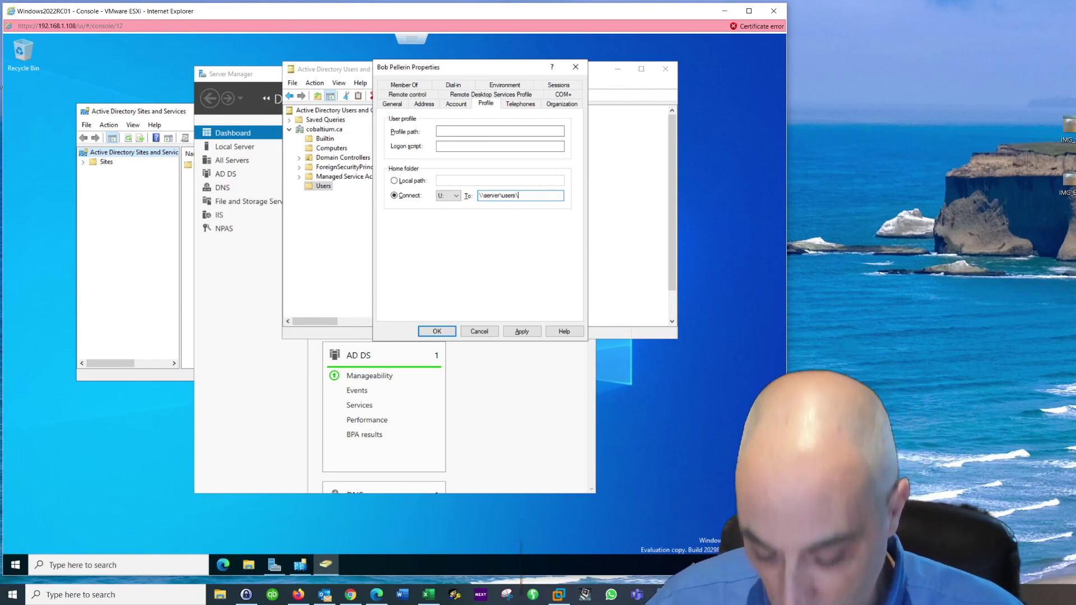
pyautogui.write('bob')
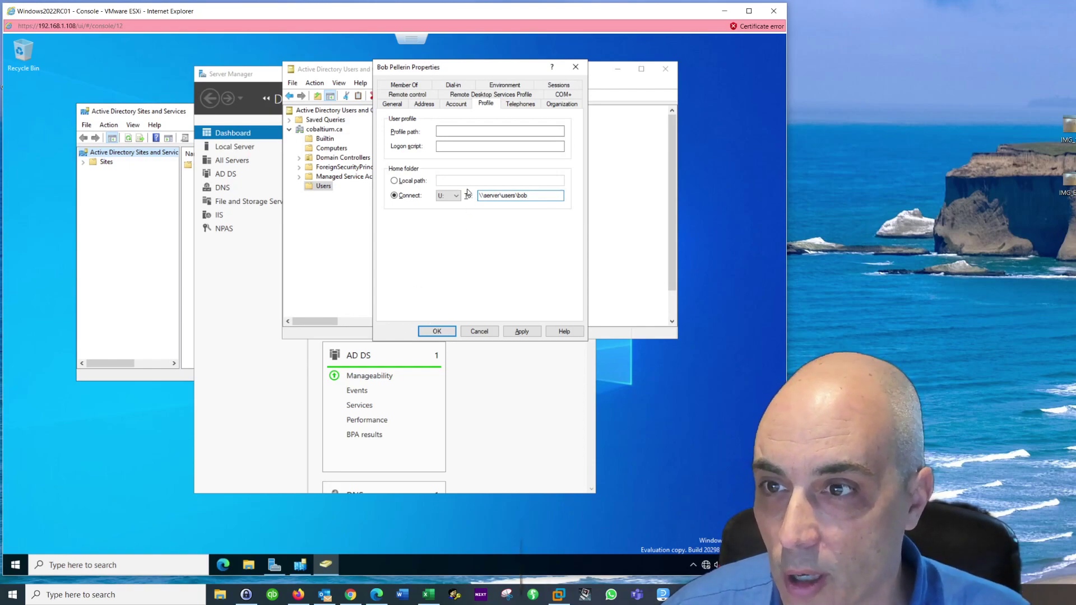
pyautogui.click(395, 181)
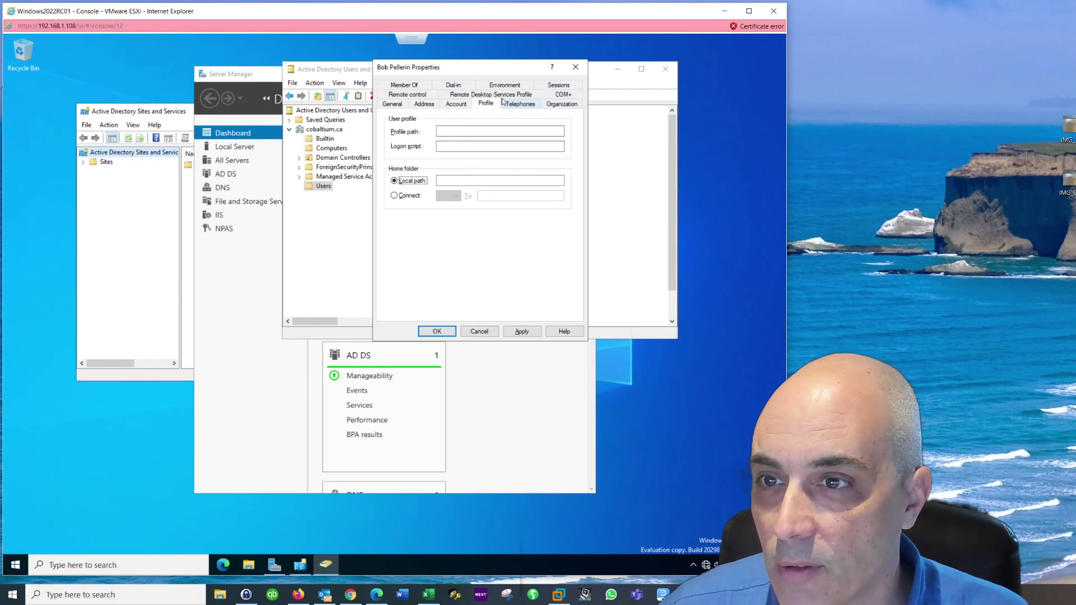
# Step: View the user's Member Of tab, which lists only Domain Users
pyautogui.click(415, 87)
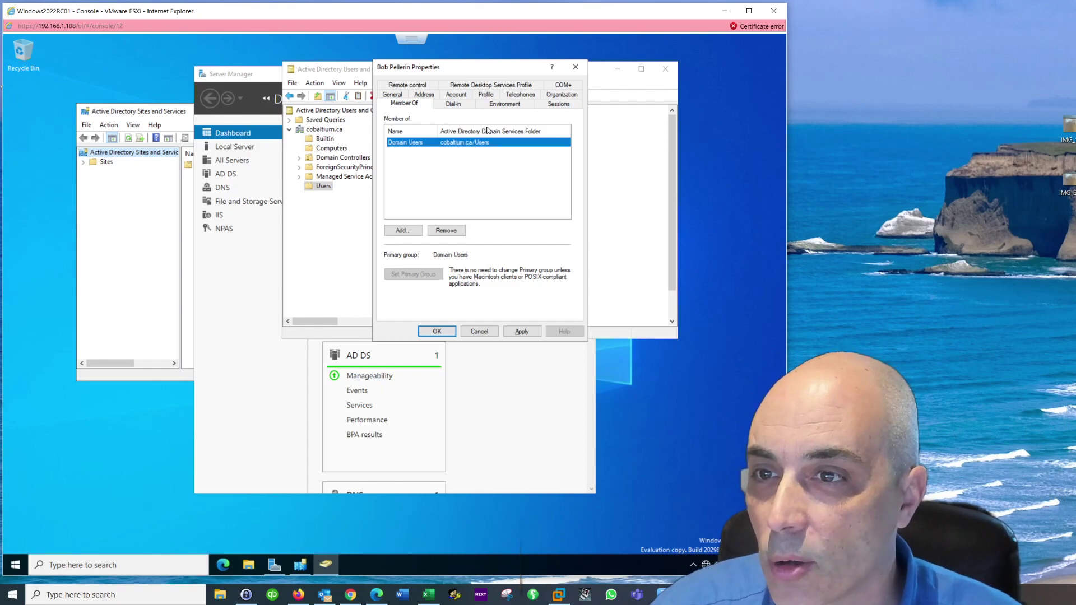
# Step: Look over the Environment tab, then cancel out of the user's properties
pyautogui.click(505, 105)
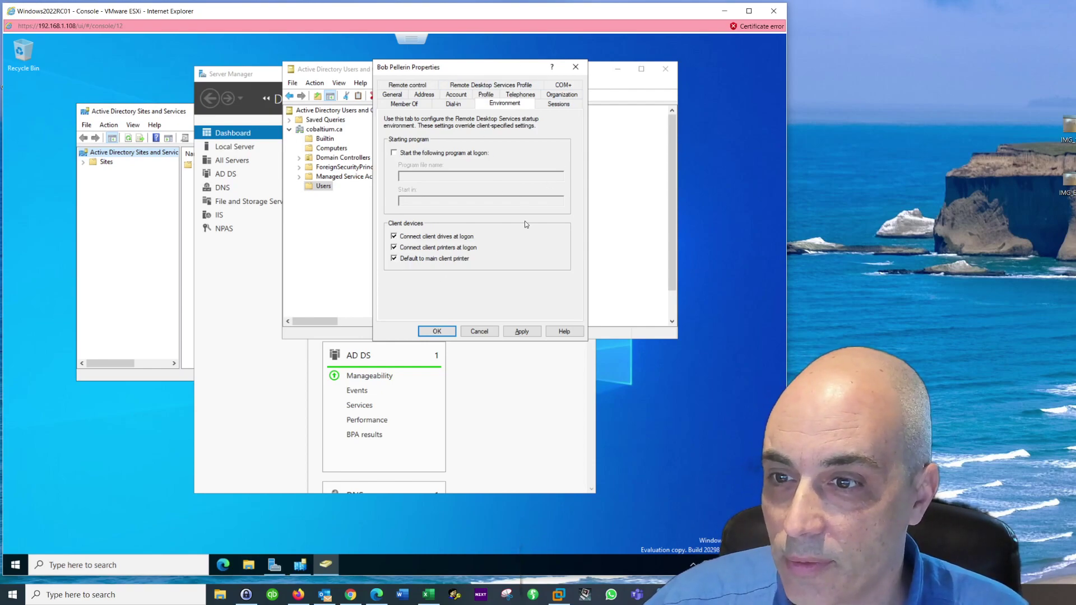
pyautogui.click(488, 331)
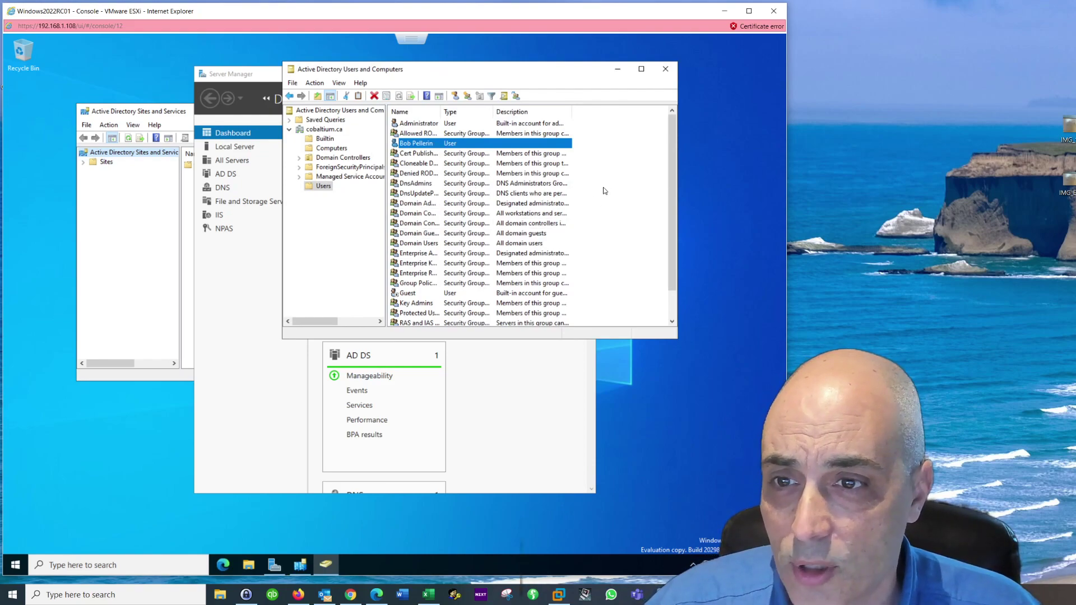
# Step: Bring up the New submenu for the Users container, then dismiss and reopen the context menu
pyautogui.rightClick(605, 191)
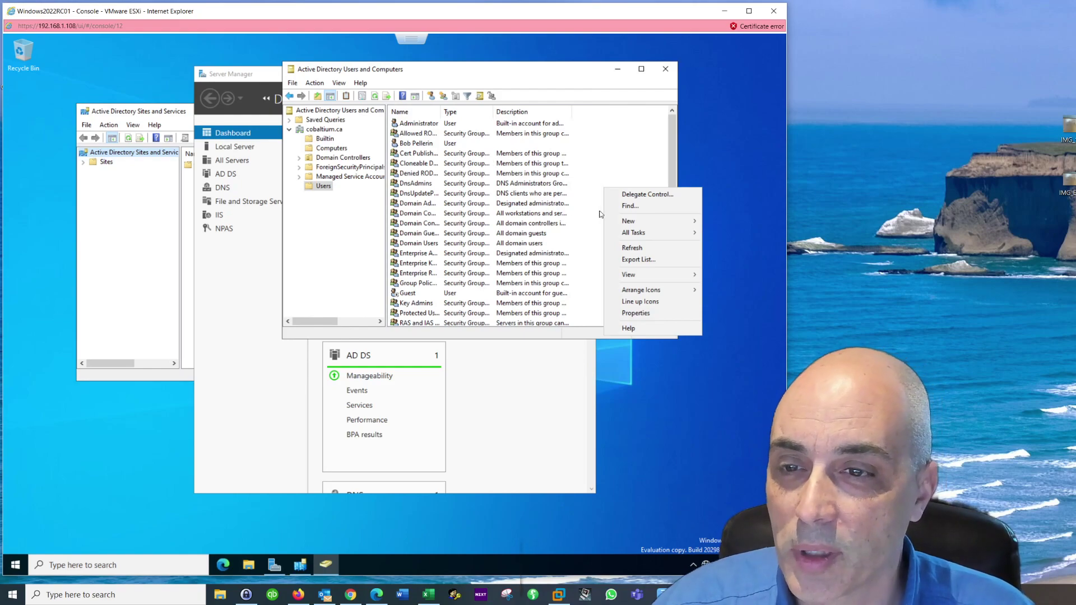
pyautogui.moveTo(637, 225)
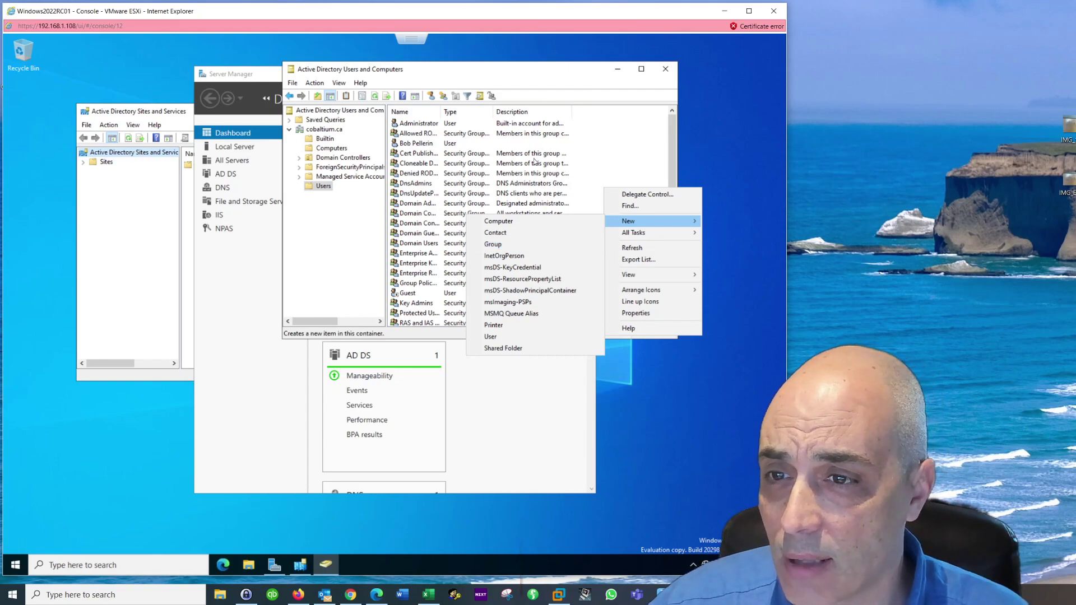
pyautogui.click(616, 177)
pyautogui.rightClick(615, 177)
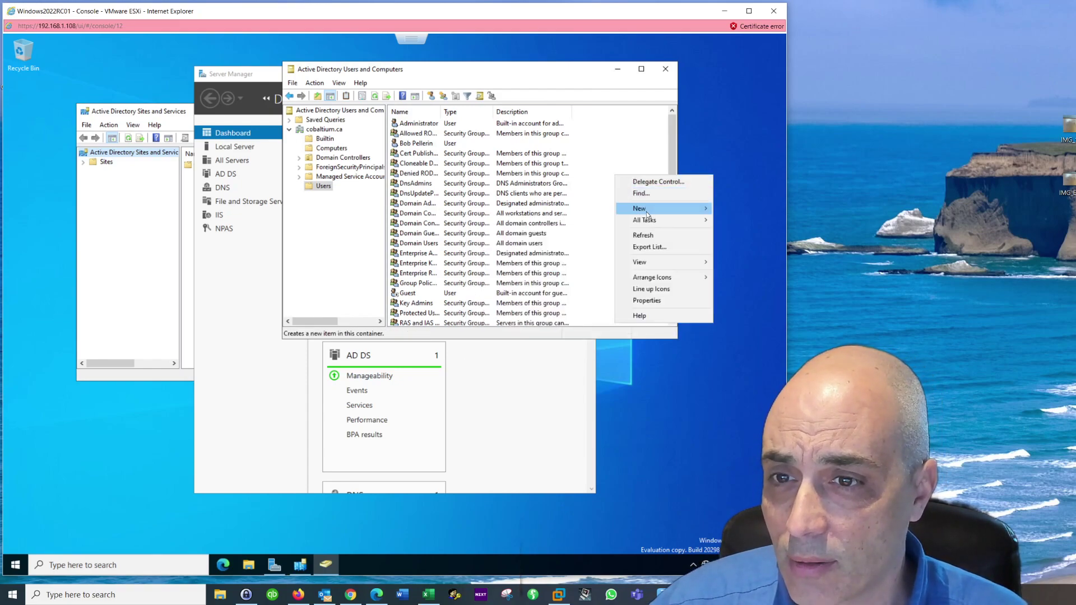
# Step: Create a new Global Security group named managers in the cobaltium.ca Users container
pyautogui.moveTo(645, 208)
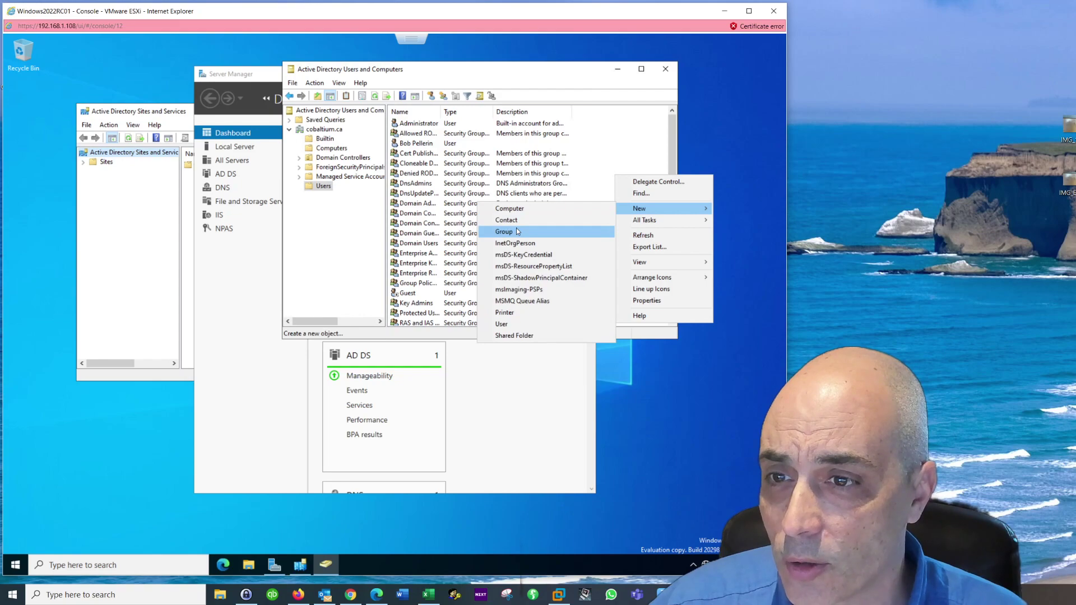
pyautogui.click(516, 230)
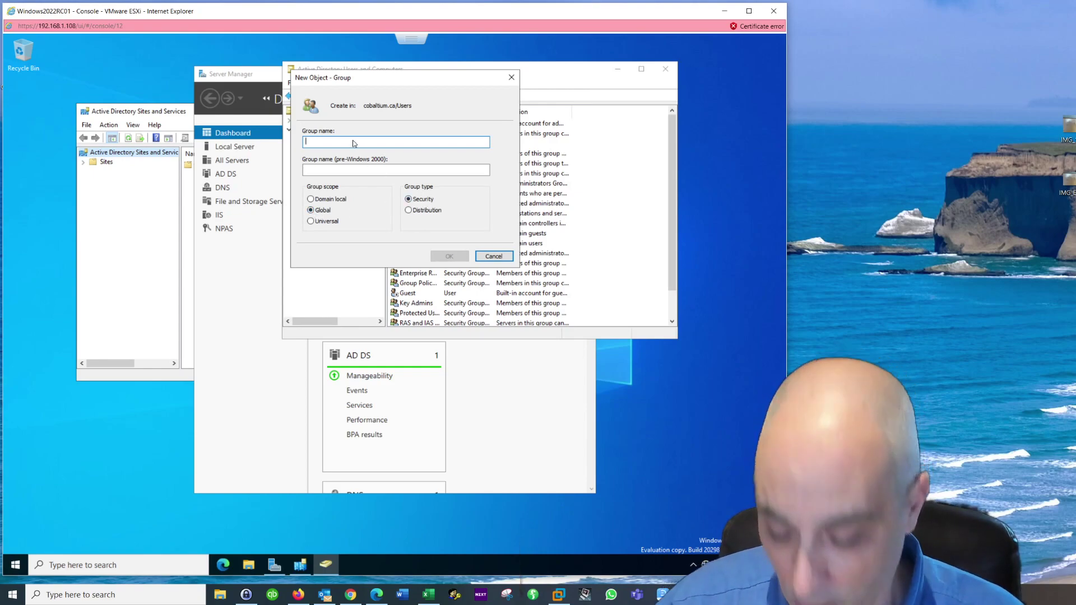
pyautogui.write('managers')
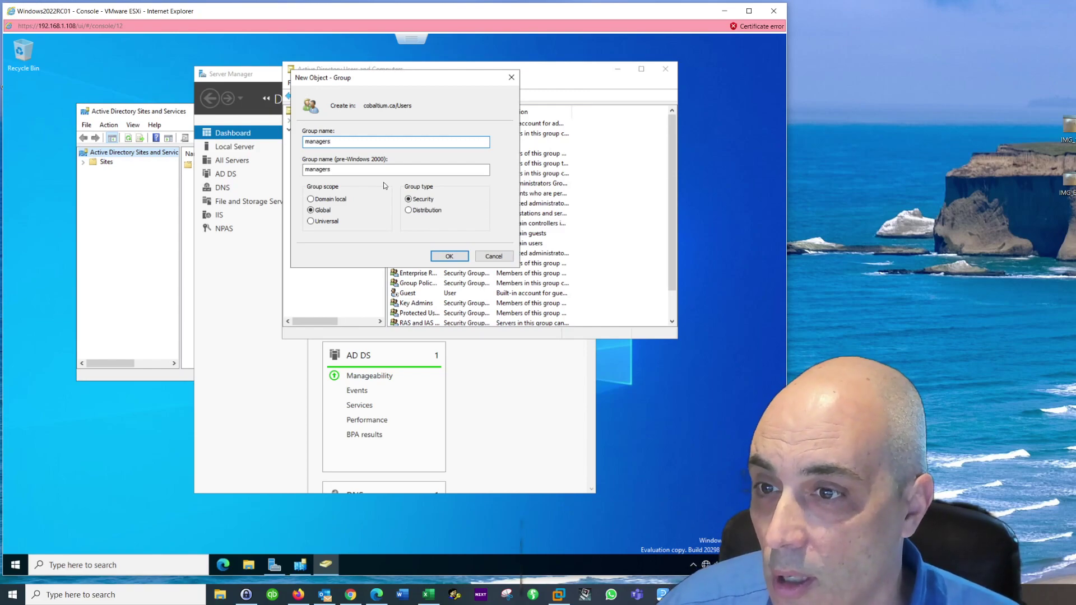
pyautogui.click(448, 257)
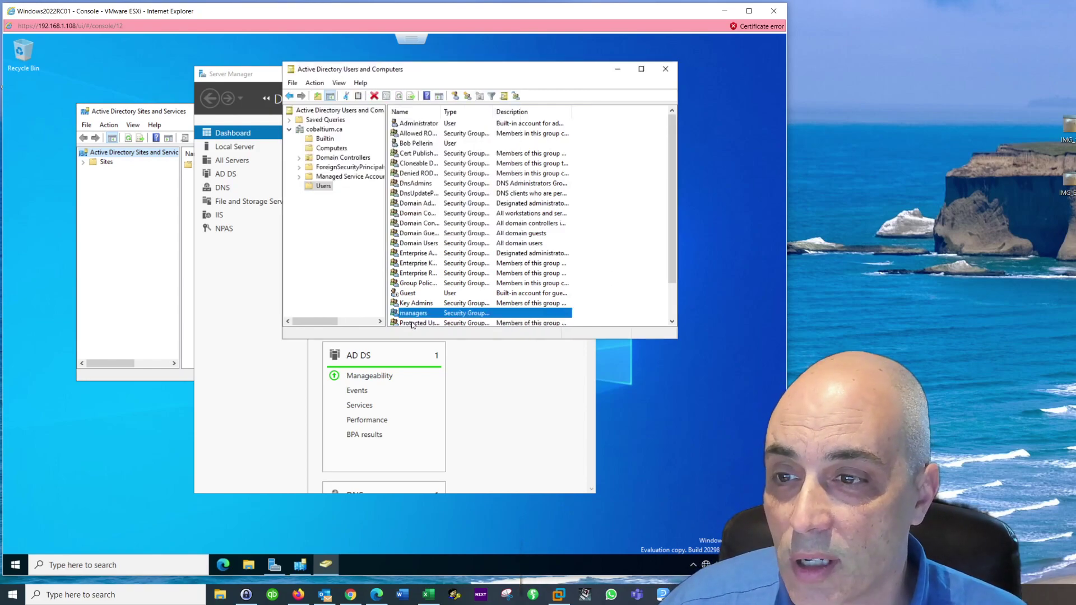
pyautogui.scroll(-2, 424, 306)
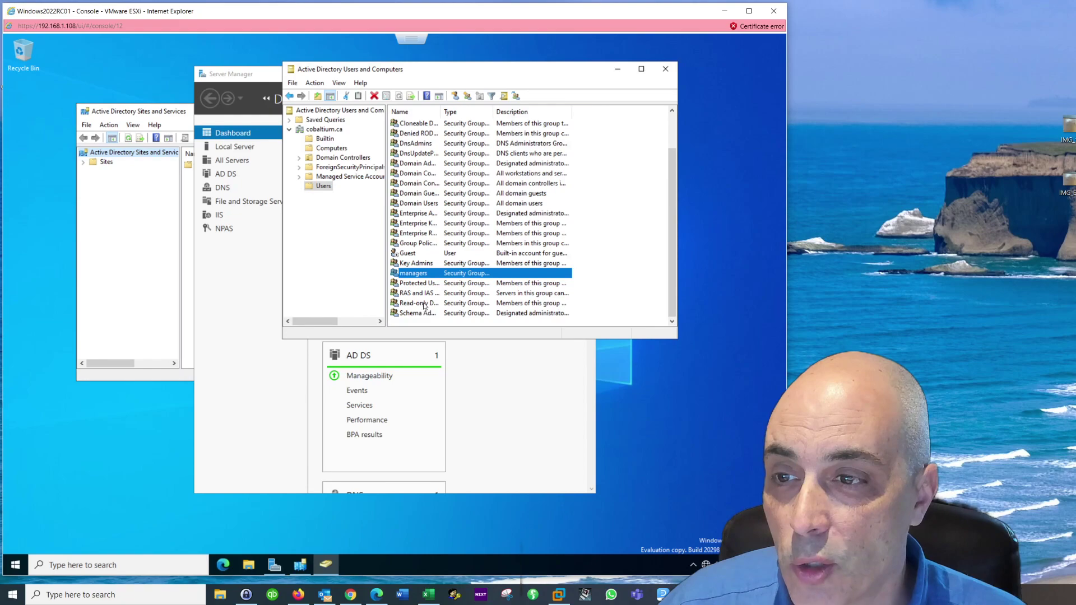
# Step: Add the user account as a member of the managers group
pyautogui.doubleClick(420, 273)
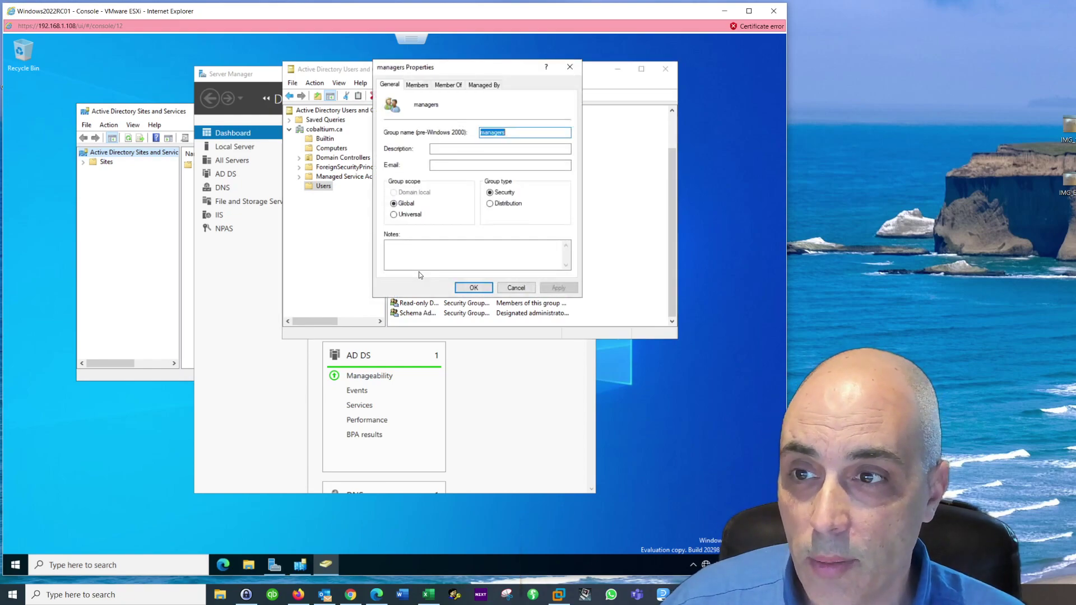
pyautogui.click(418, 85)
pyautogui.click(414, 258)
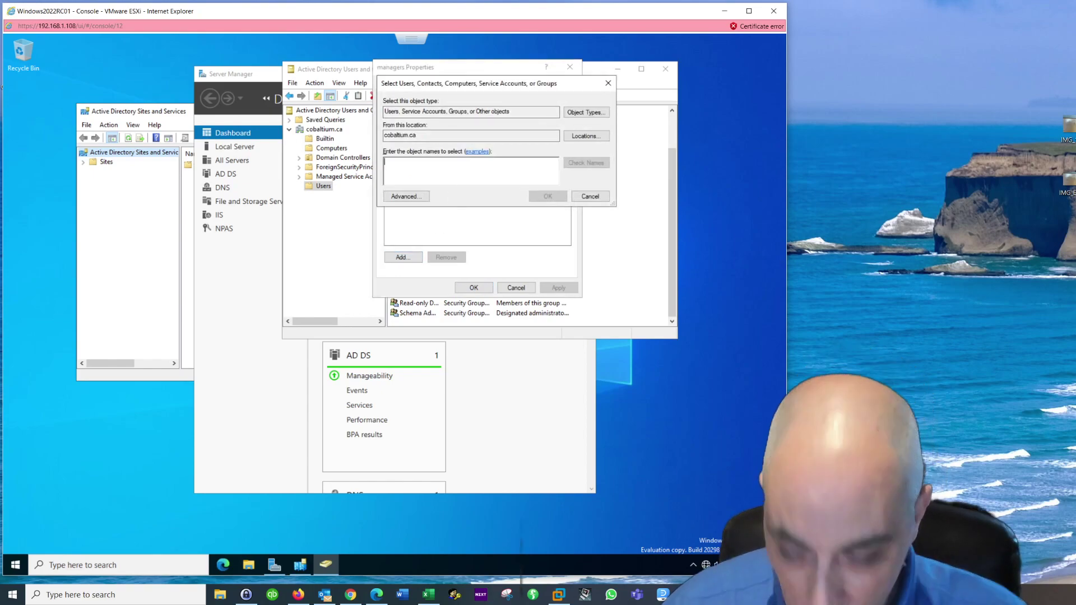
pyautogui.write('bob')
pyautogui.click(596, 164)
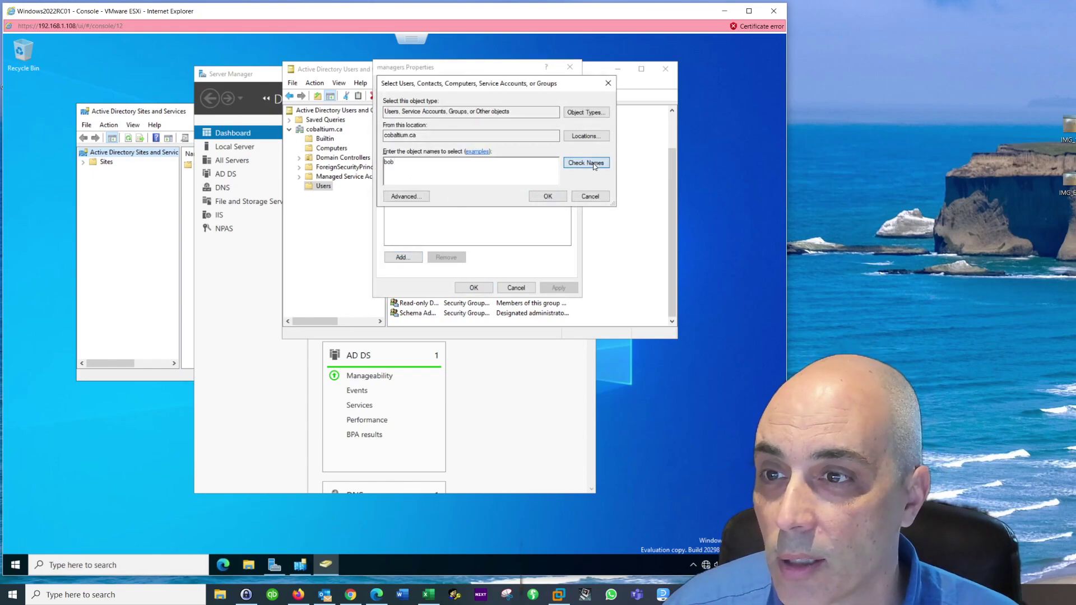
pyautogui.click(547, 196)
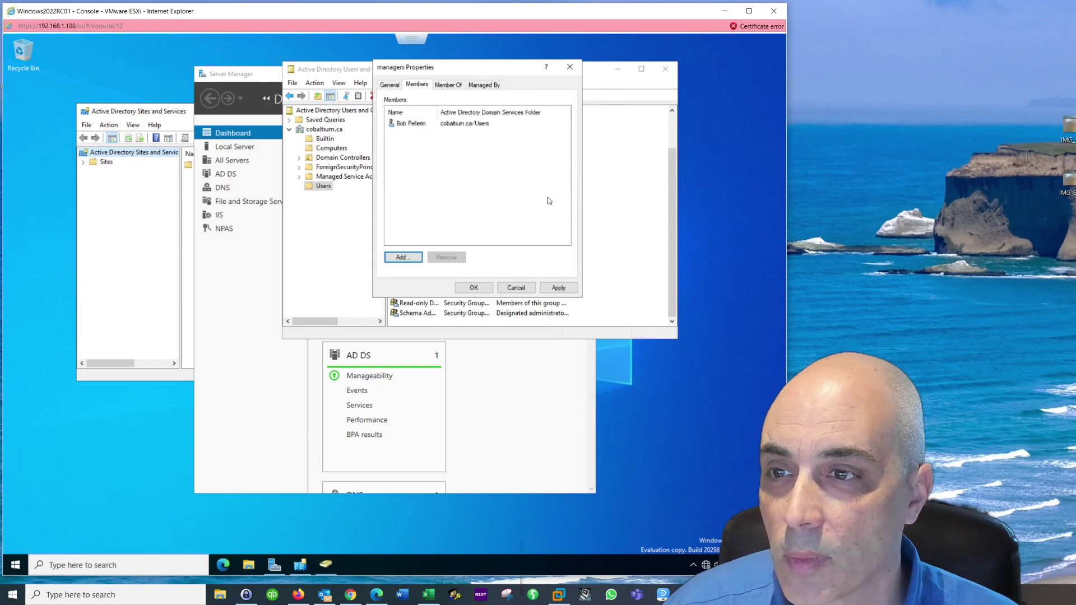
# Step: Remove the user from managers again, close the group's properties and select the user
pyautogui.click(424, 124)
pyautogui.click(461, 259)
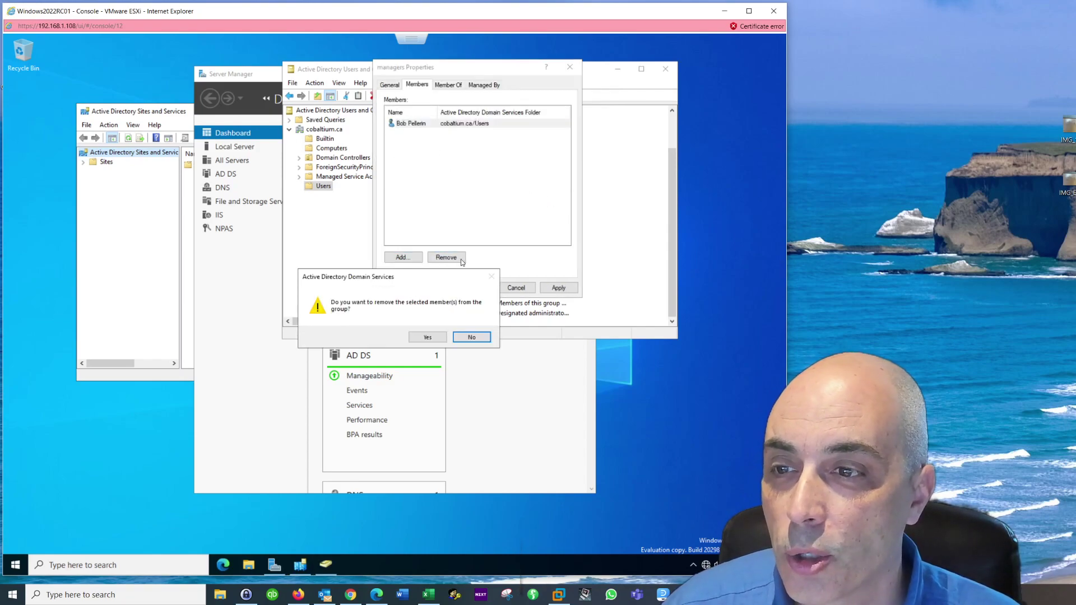
pyautogui.click(428, 337)
pyautogui.click(480, 293)
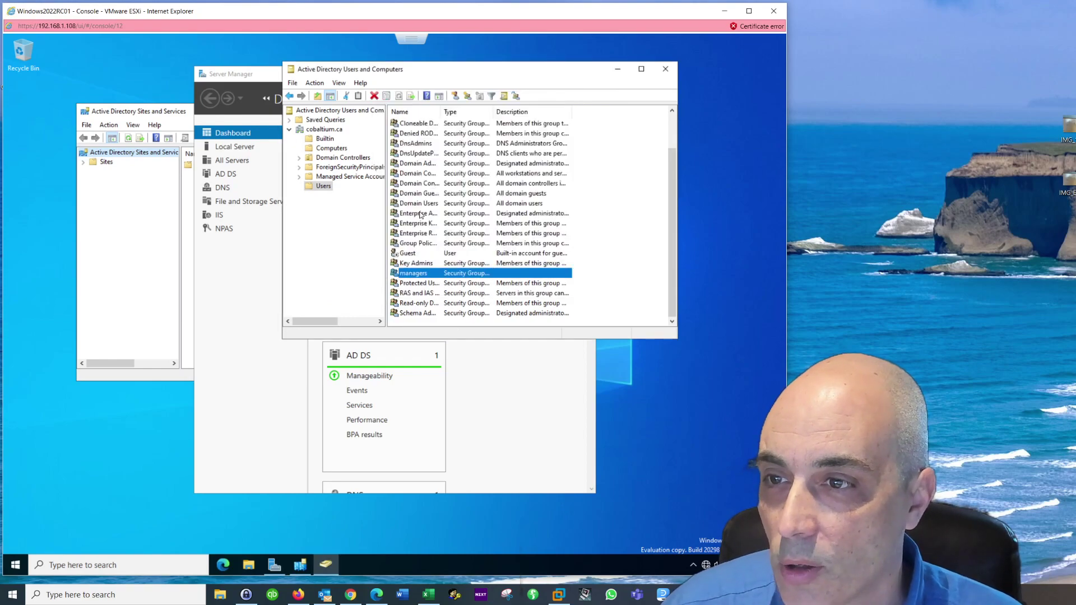
pyautogui.scroll(2, 423, 215)
pyautogui.click(423, 145)
# Step: Add the user to the managers group through its Member Of tab and save
pyautogui.doubleClick(424, 147)
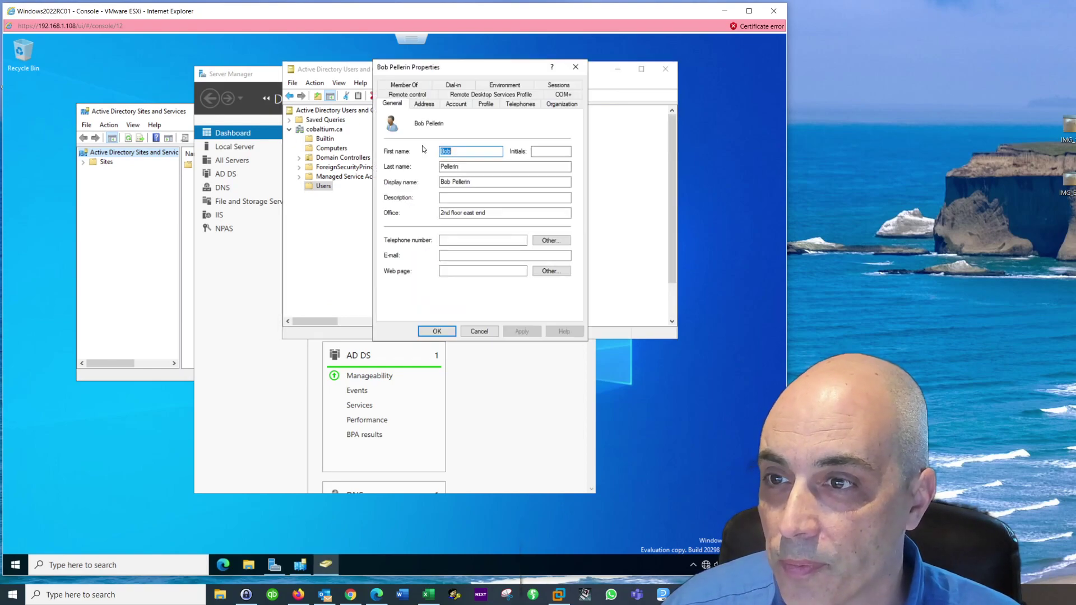
pyautogui.click(417, 86)
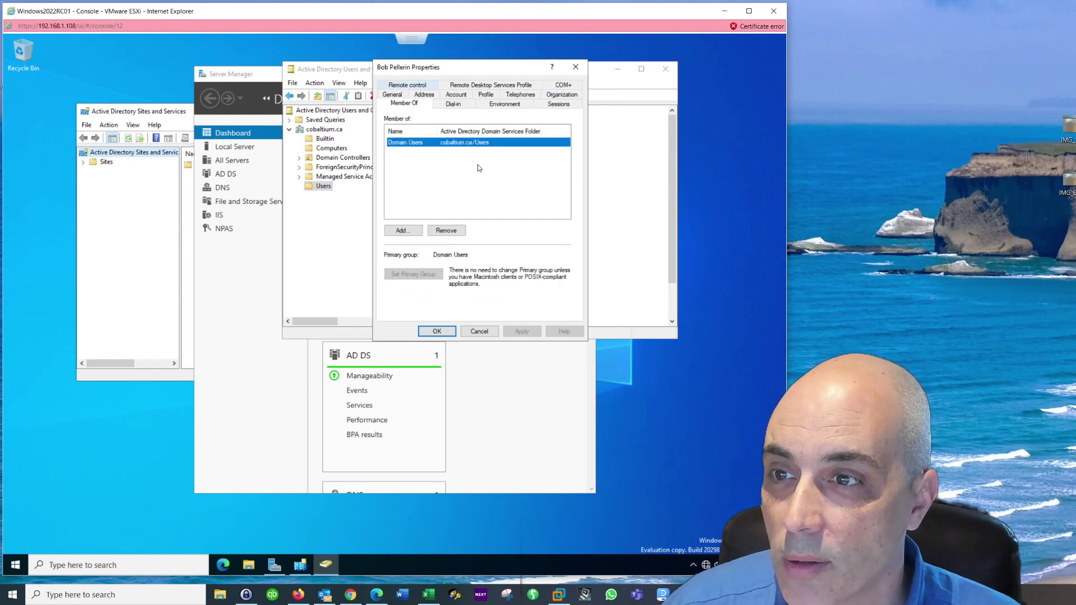
pyautogui.click(413, 231)
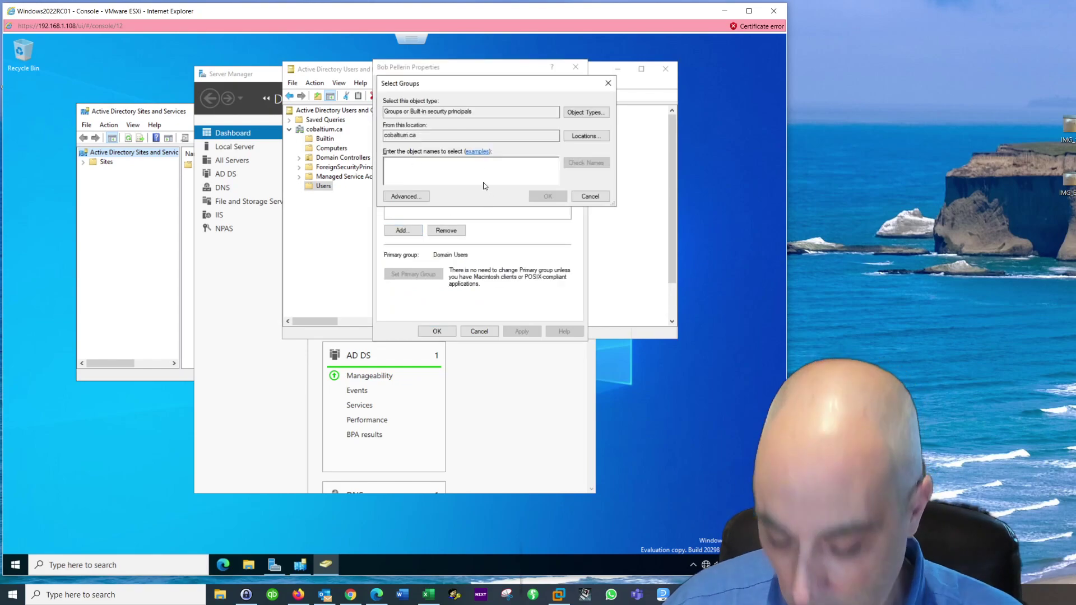
pyautogui.write('managers')
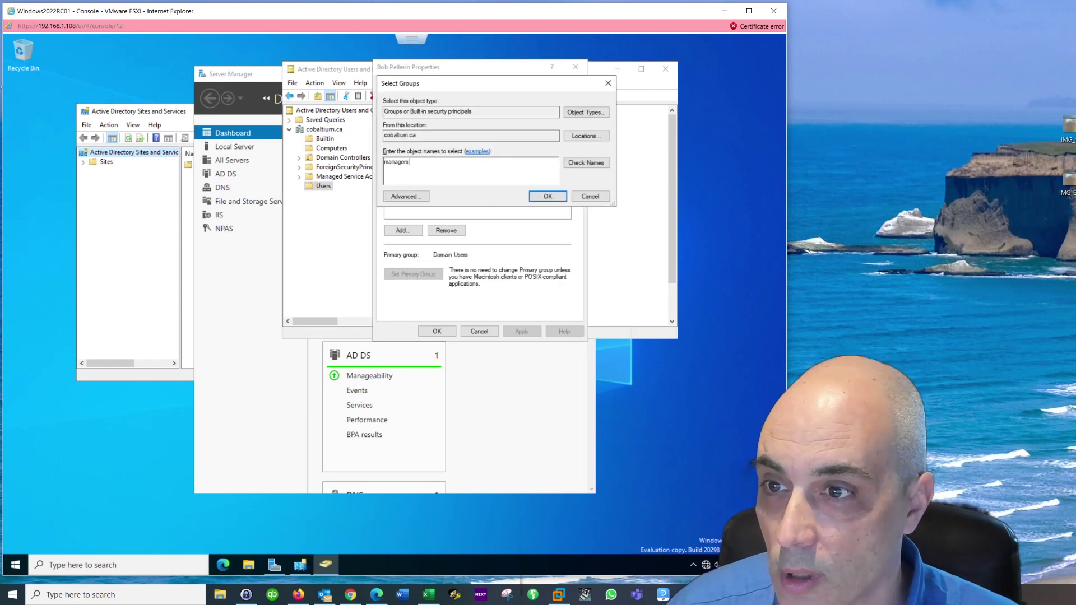
pyautogui.click(584, 164)
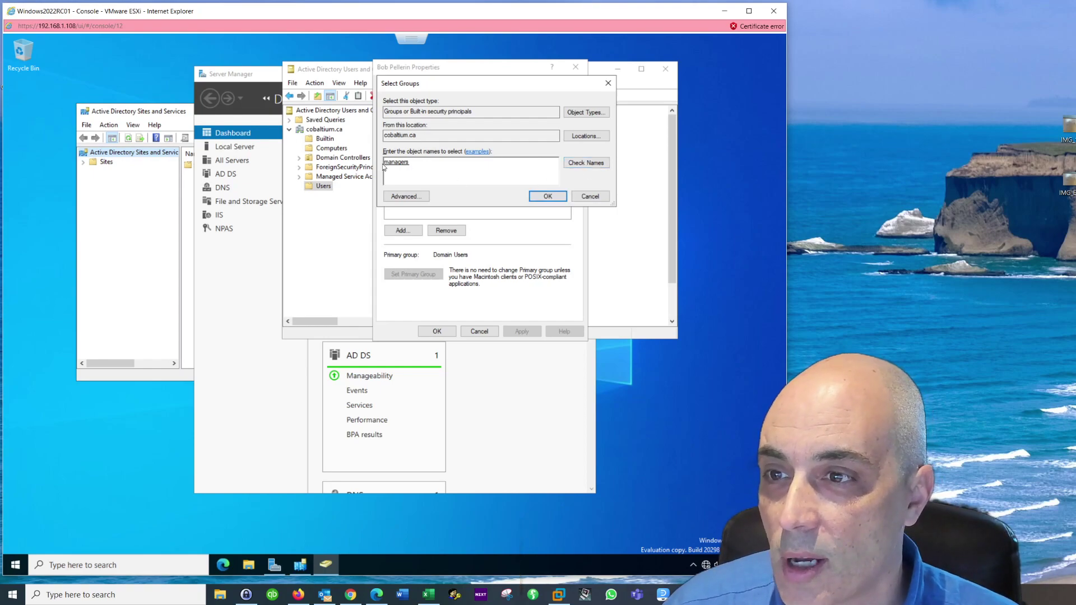
pyautogui.click(557, 198)
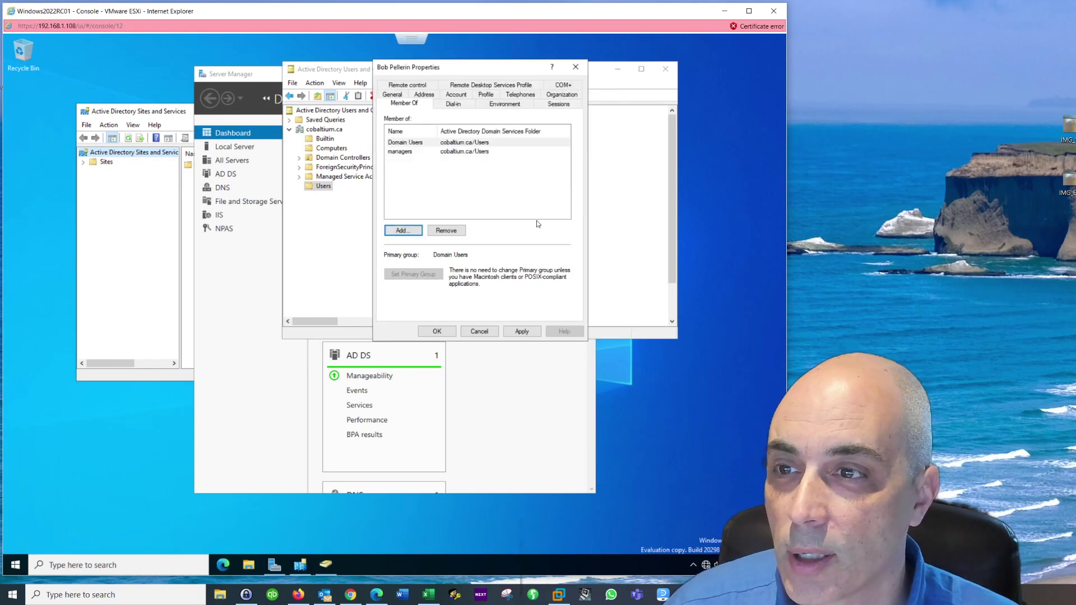
pyautogui.click(401, 151)
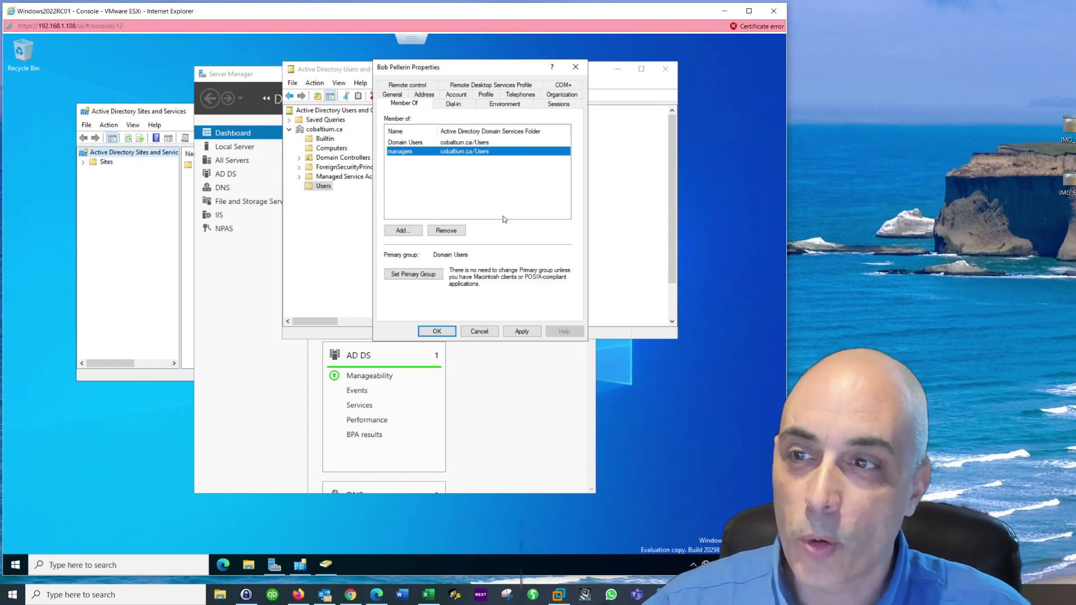
pyautogui.click(441, 333)
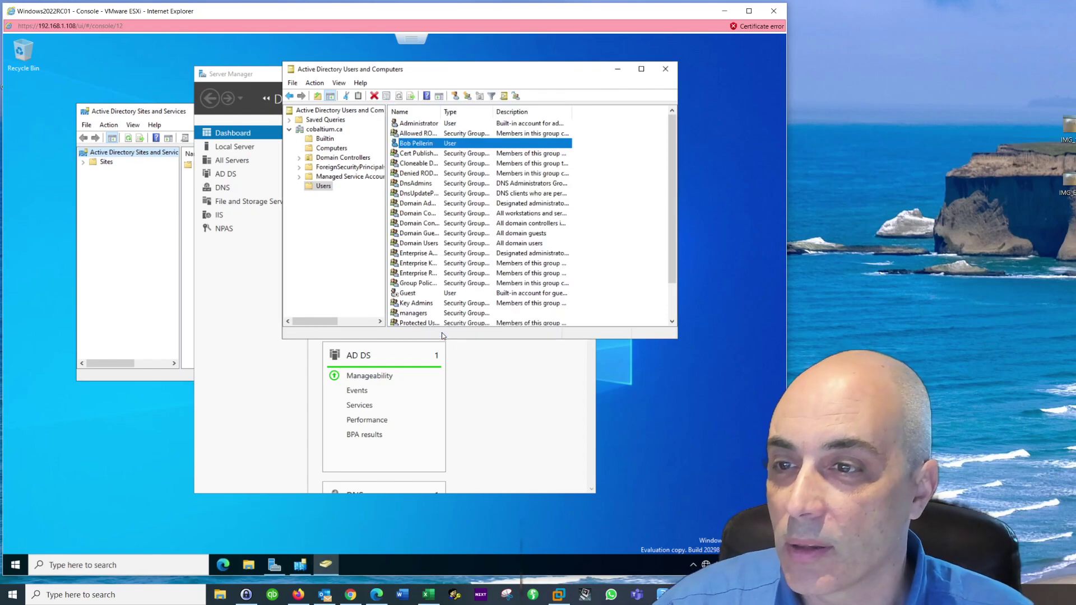
pyautogui.click(247, 568)
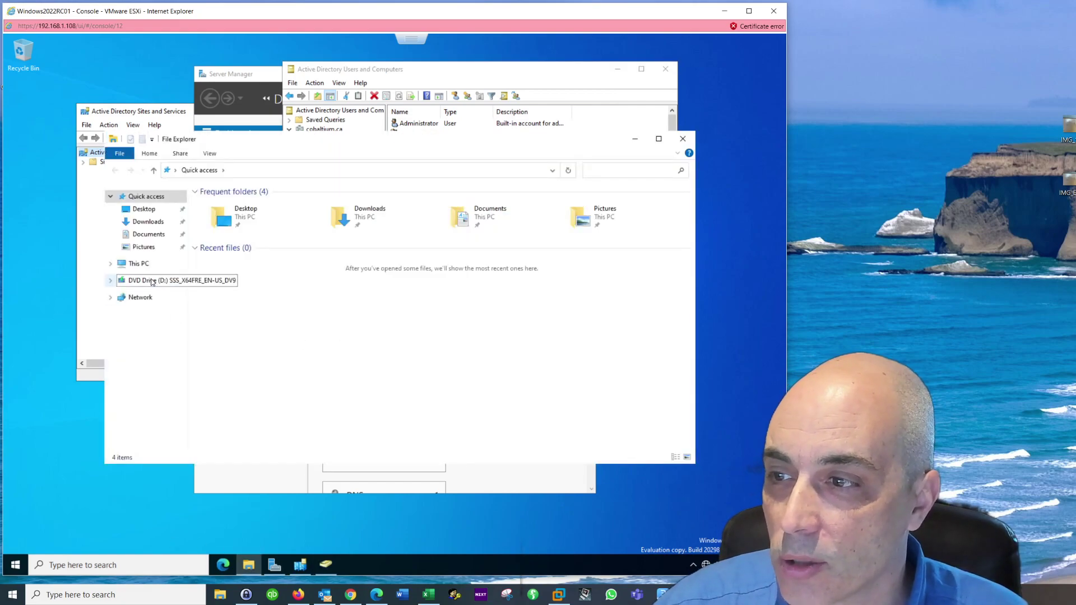
# Step: Create a folder named DATA on Local Disk (C:)
pyautogui.click(139, 263)
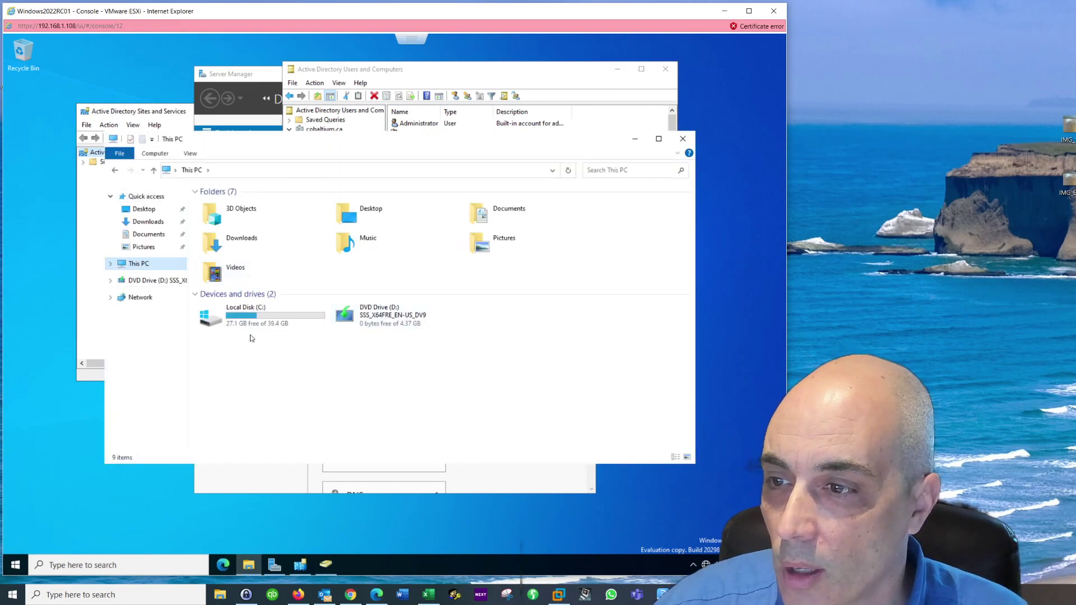
pyautogui.doubleClick(246, 318)
pyautogui.rightClick(261, 324)
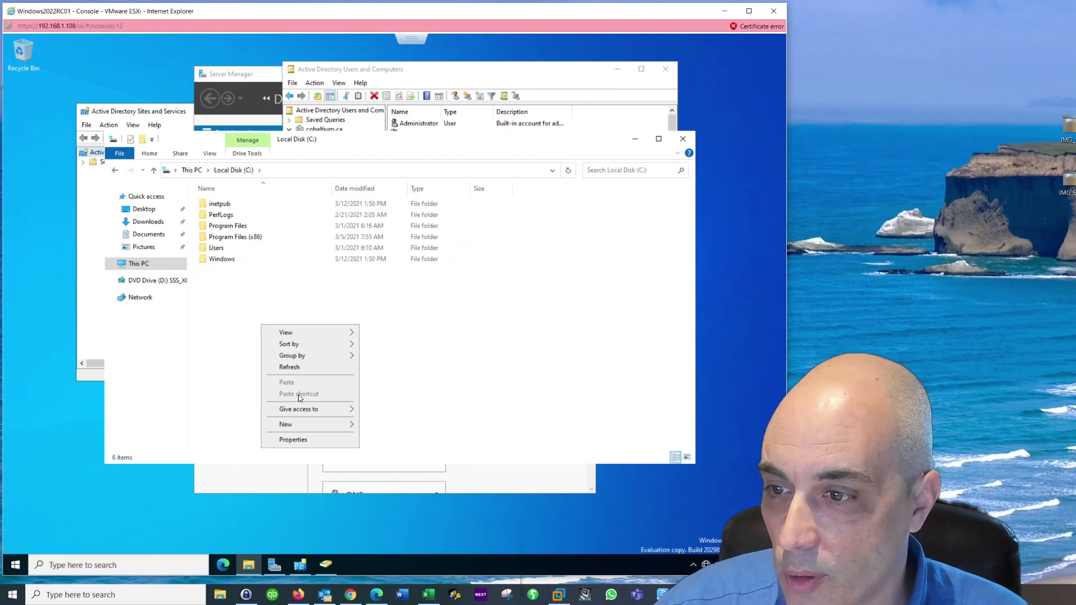
pyautogui.moveTo(306, 425)
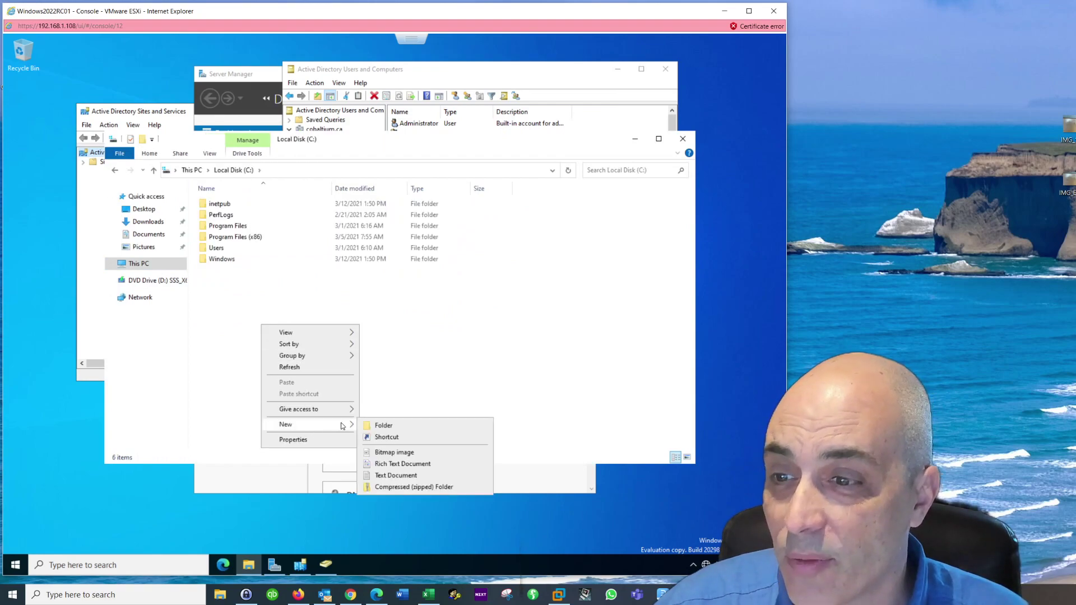
pyautogui.click(391, 426)
pyautogui.write('DATA')
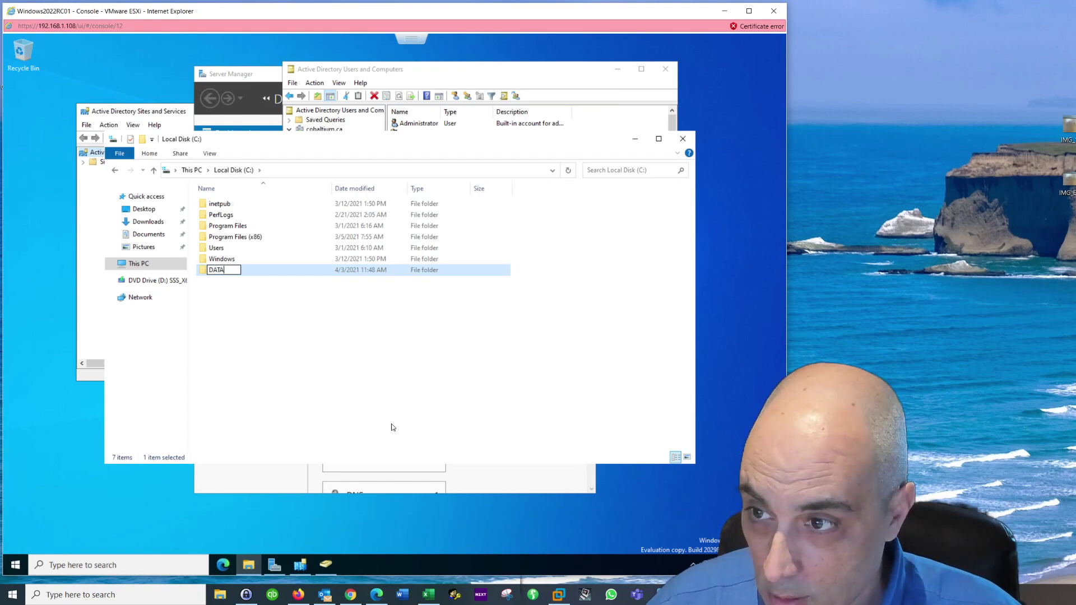
pyautogui.press('Return')
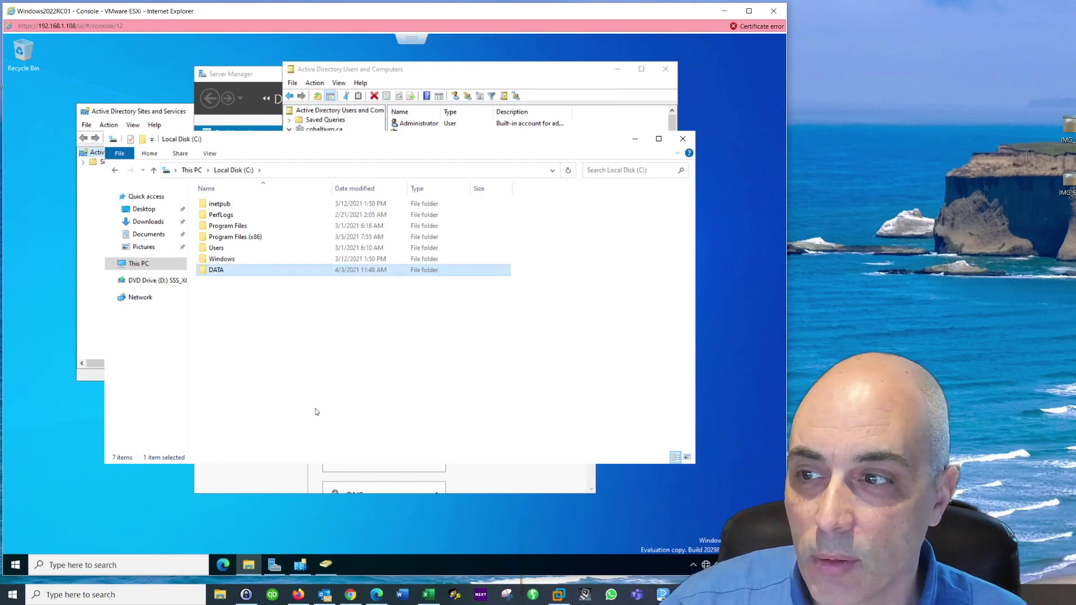
# Step: Create a Groups folder inside C:\DATA
pyautogui.doubleClick(223, 271)
pyautogui.rightClick(317, 255)
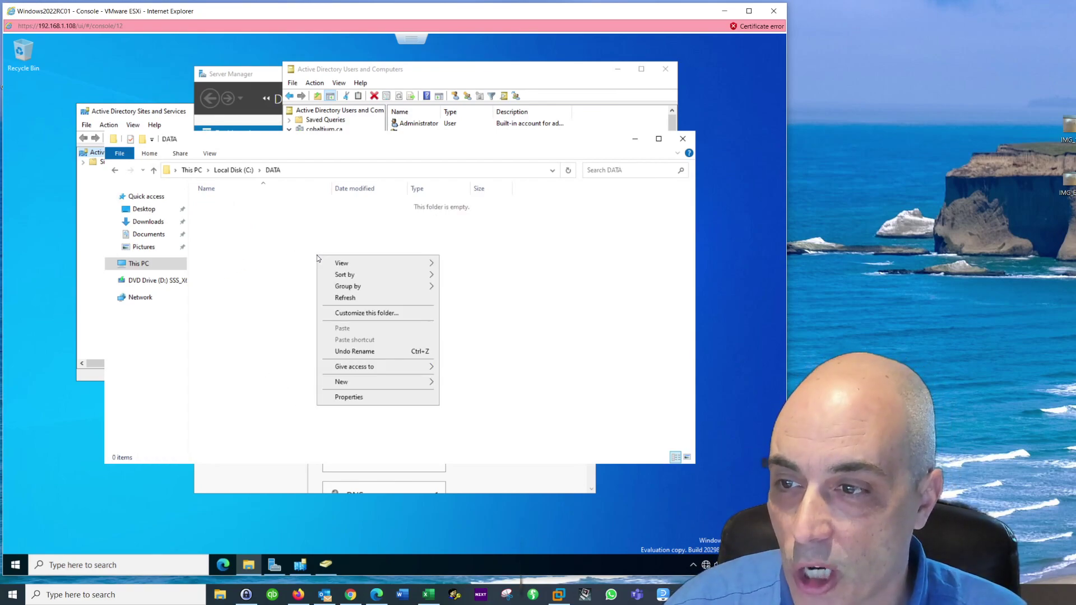
pyautogui.moveTo(359, 386)
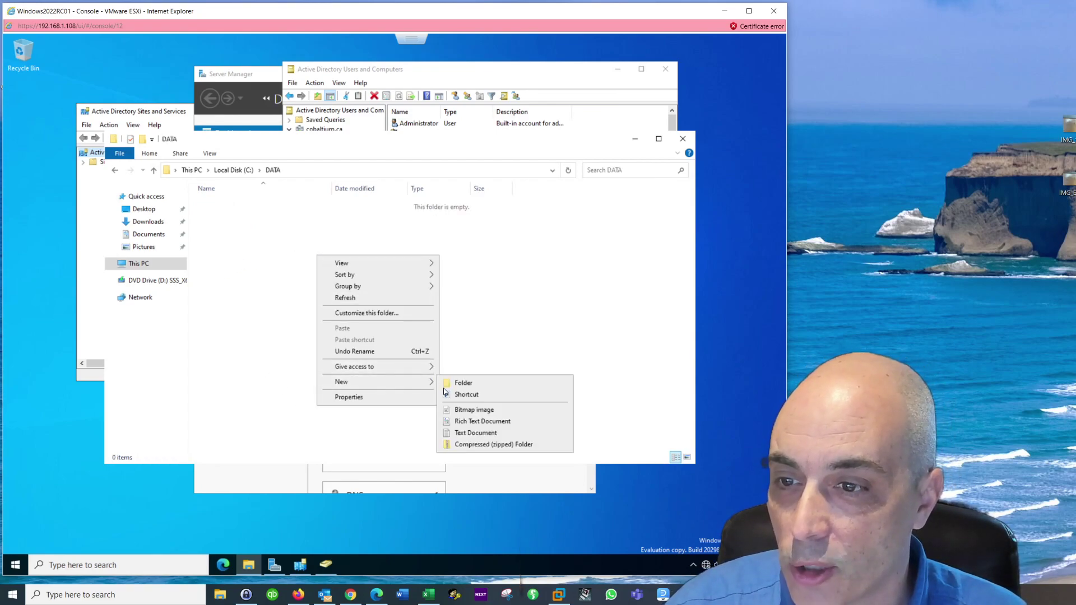
pyautogui.click(473, 386)
pyautogui.write('Groups')
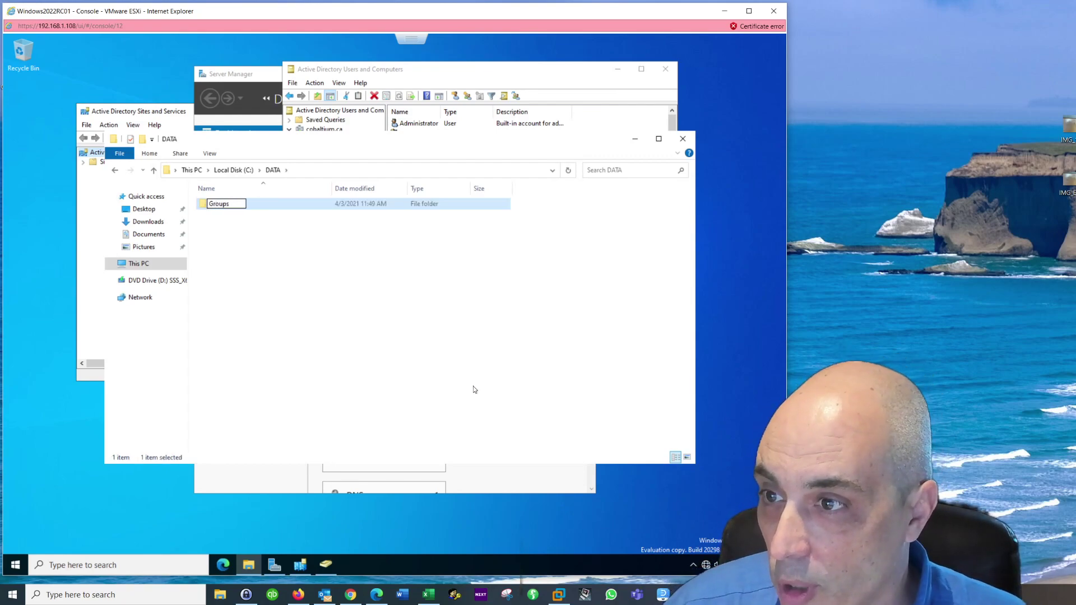
pyautogui.press('Return')
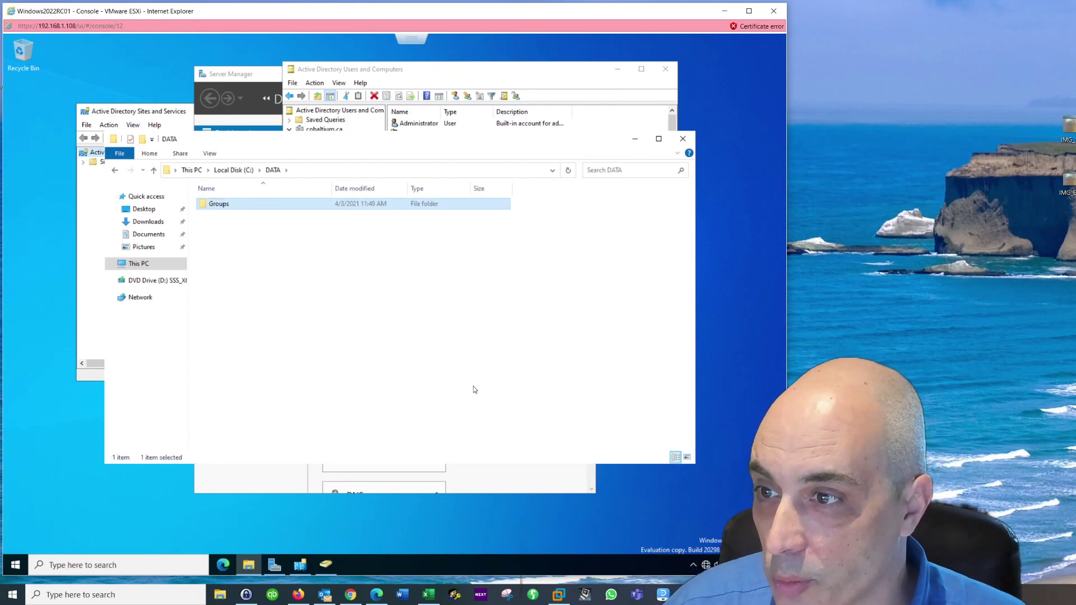
# Step: Create a Managers folder inside C:\DATA\Groups
pyautogui.doubleClick(214, 206)
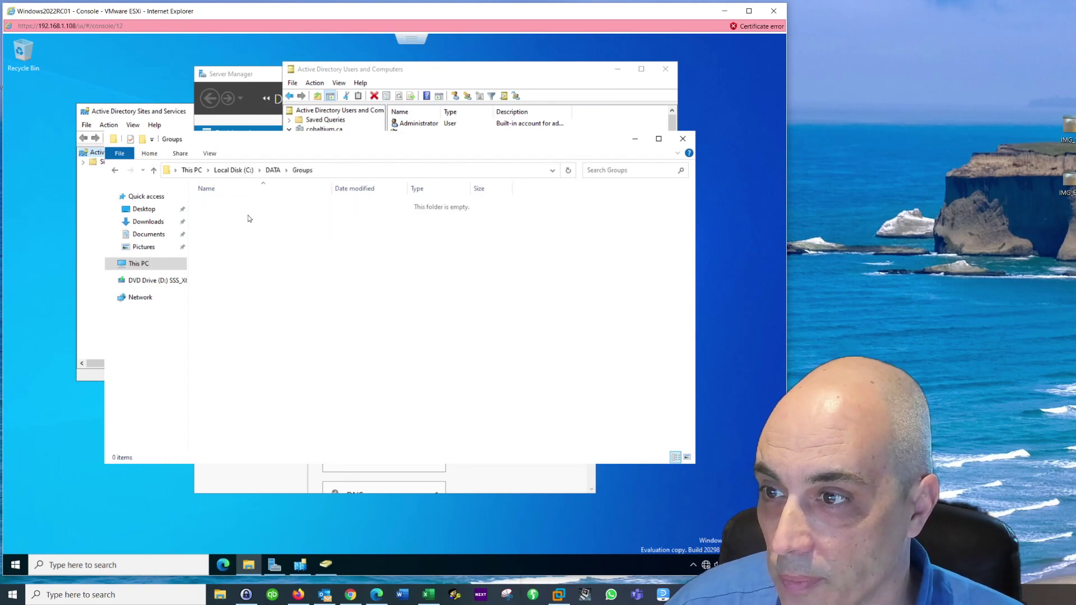
pyautogui.rightClick(306, 243)
pyautogui.moveTo(349, 368)
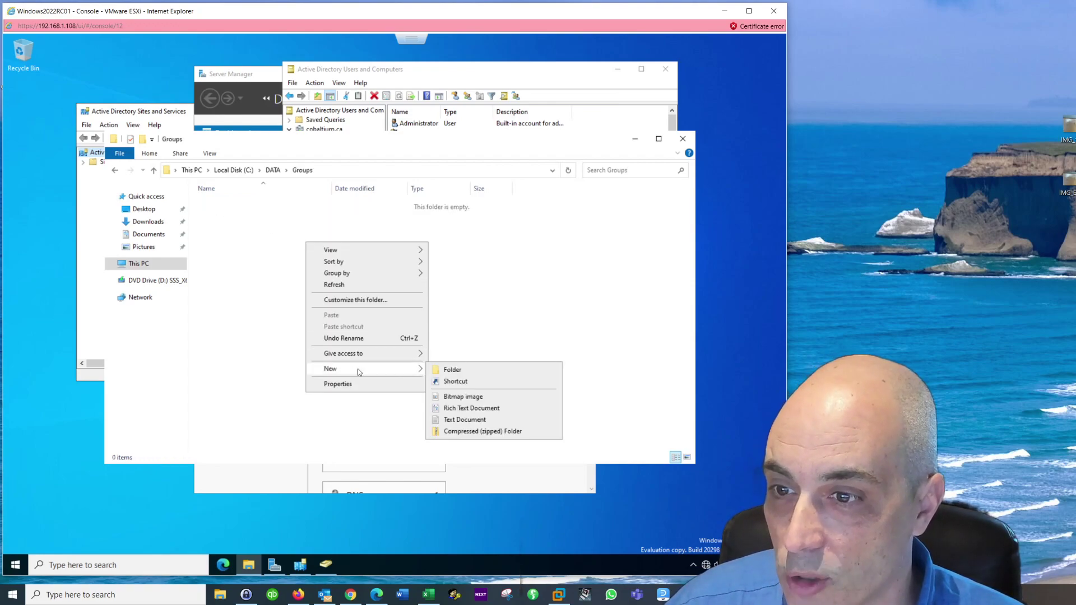
pyautogui.click(448, 370)
pyautogui.write('Managers')
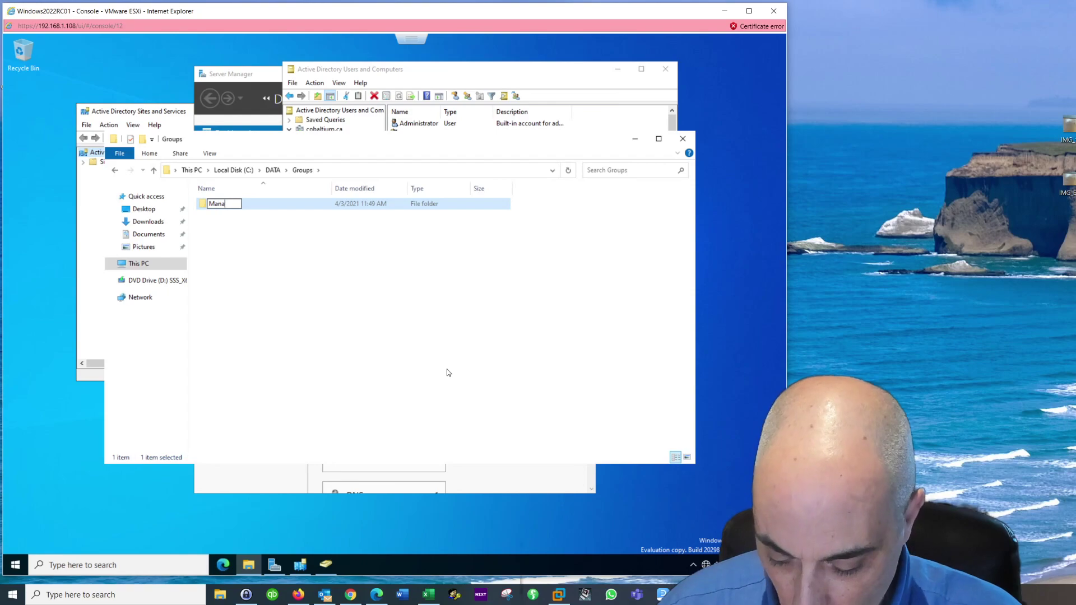
pyautogui.press('Return')
pyautogui.click(368, 253)
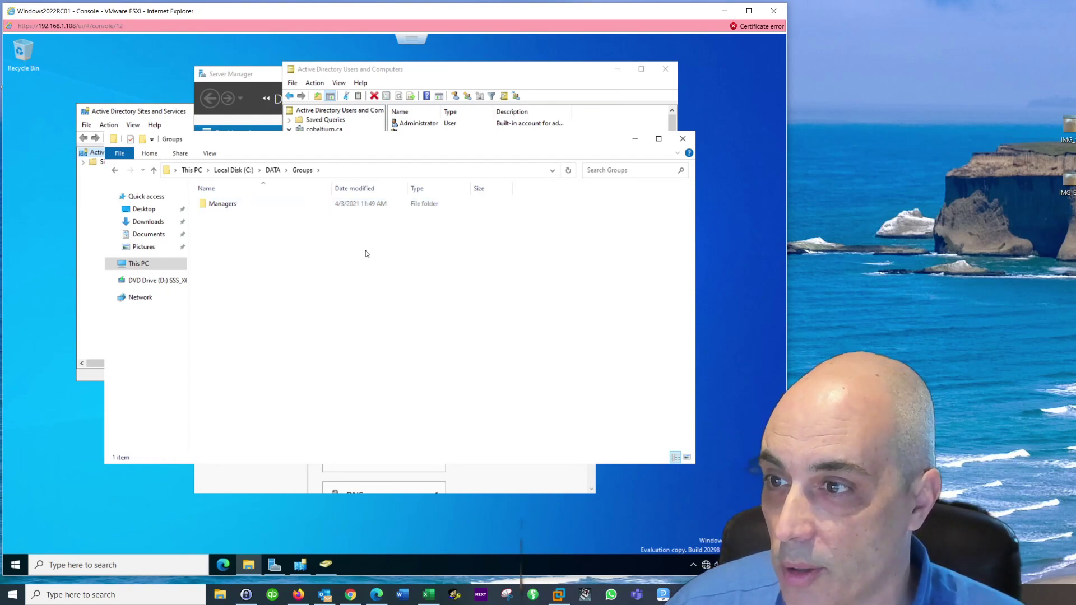
# Step: Add the managers group to the Managers folder's sharing list
pyautogui.rightClick(223, 207)
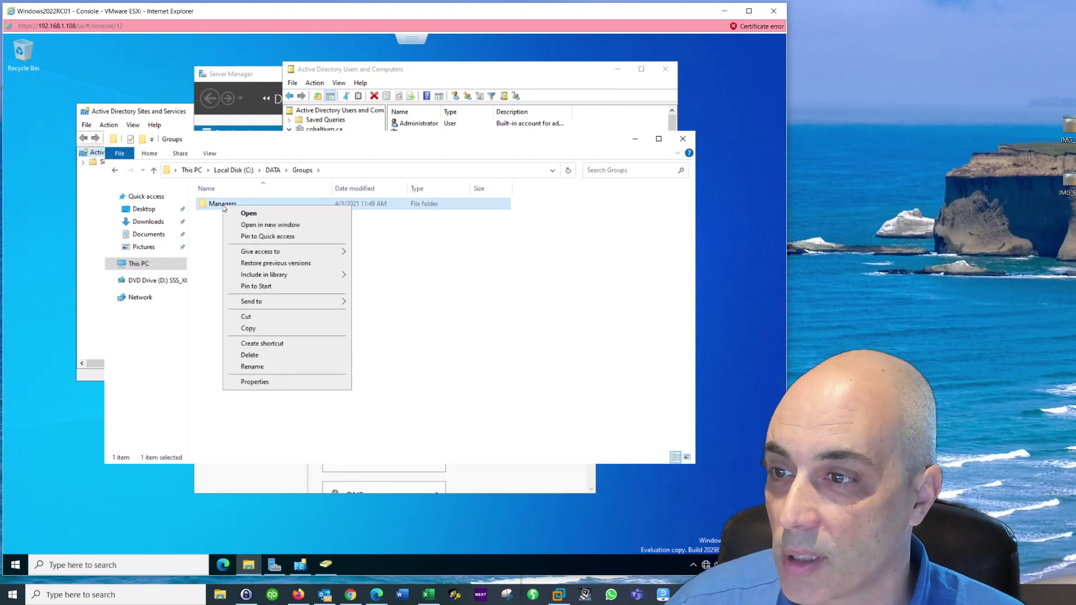
pyautogui.click(283, 383)
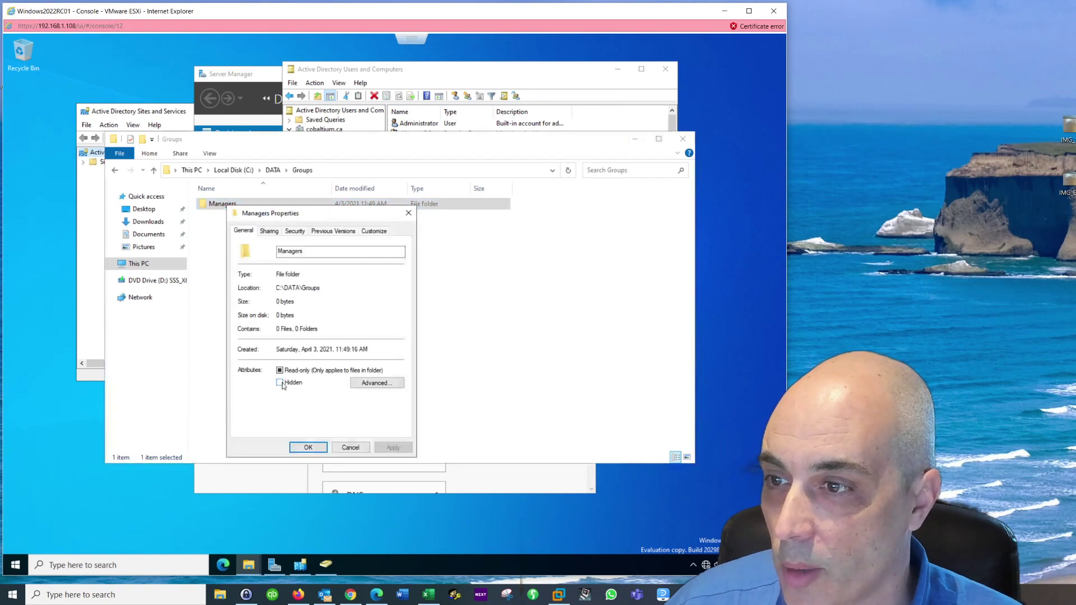
pyautogui.click(270, 232)
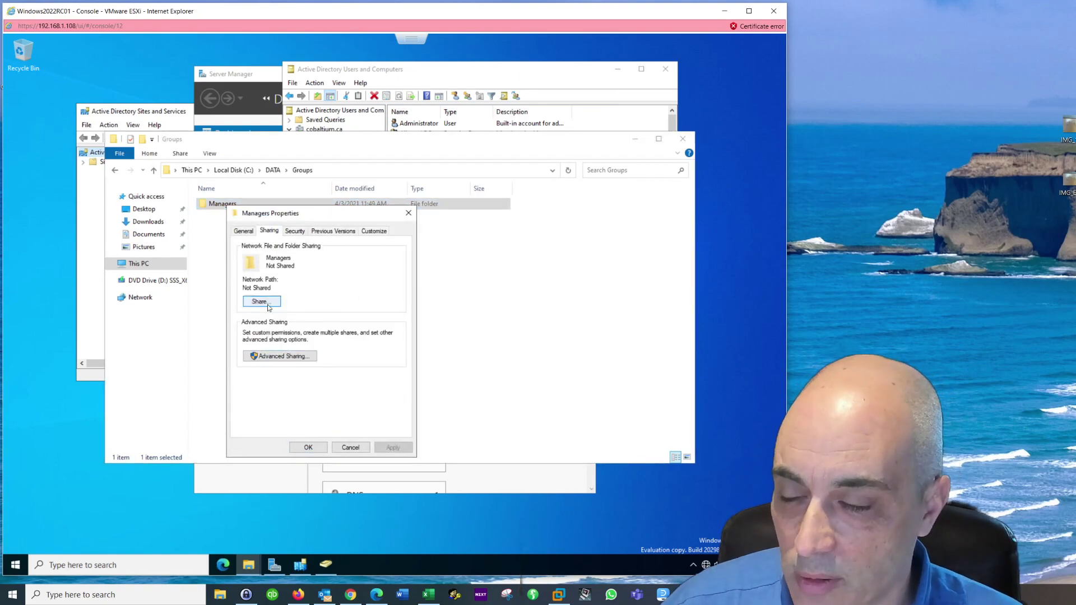
pyautogui.click(261, 302)
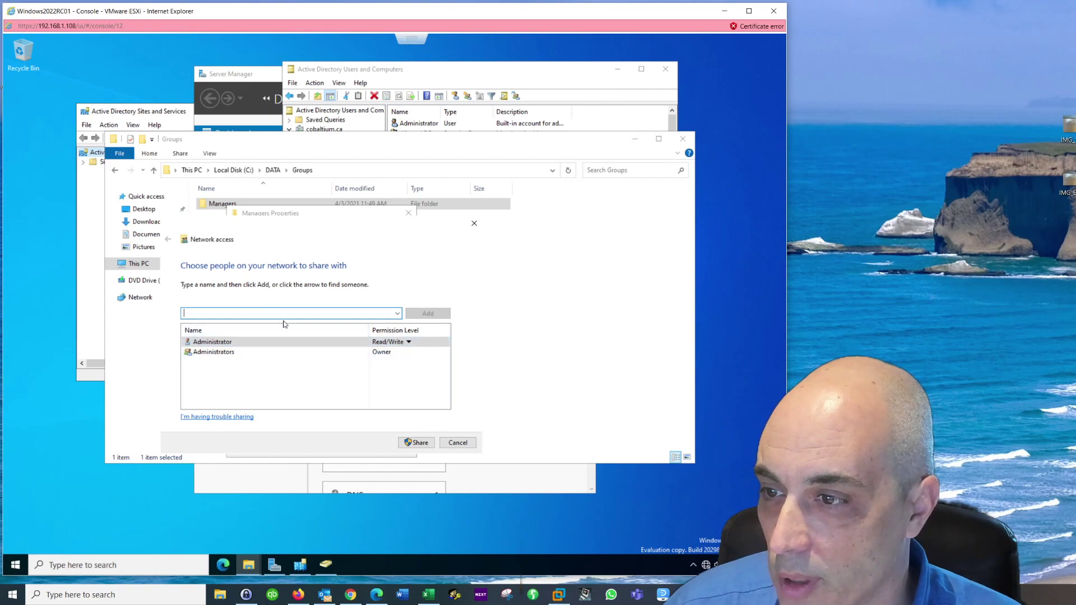
pyautogui.click(397, 313)
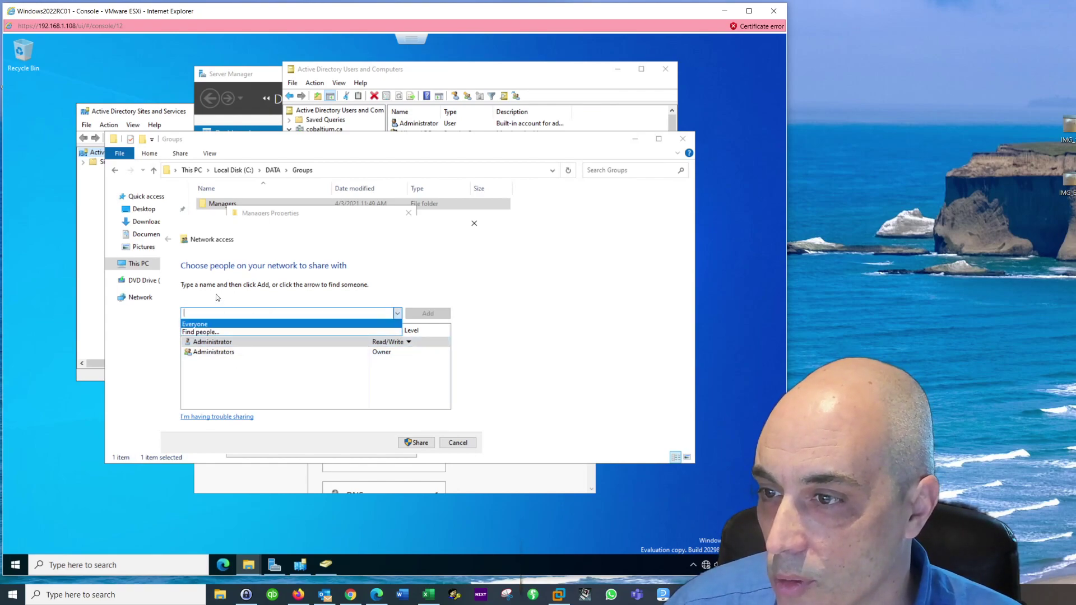
pyautogui.click(282, 313)
pyautogui.click(397, 315)
pyautogui.click(233, 337)
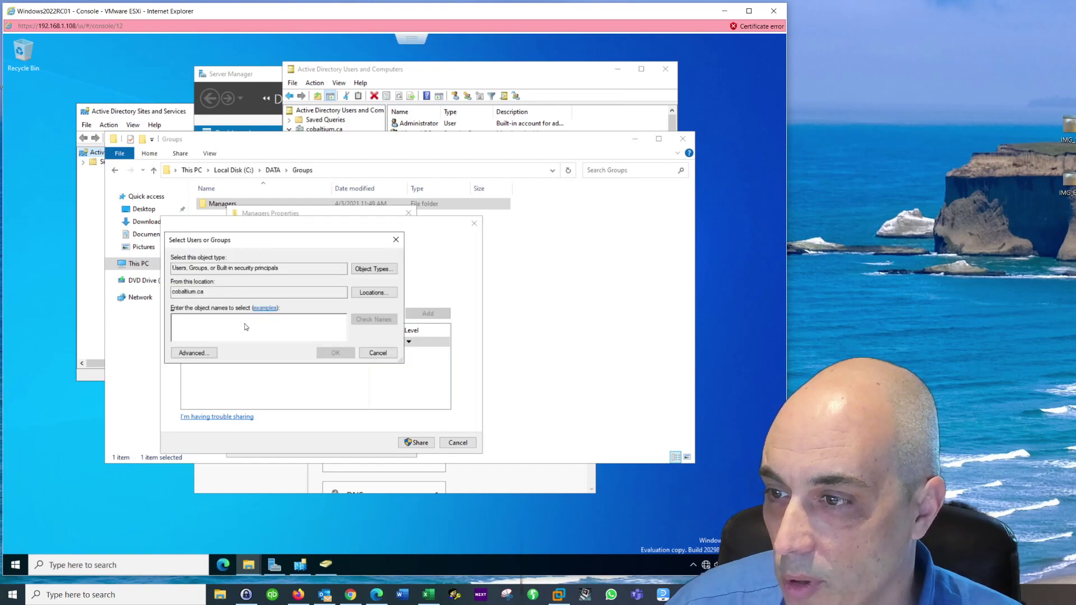
pyautogui.write('manag')
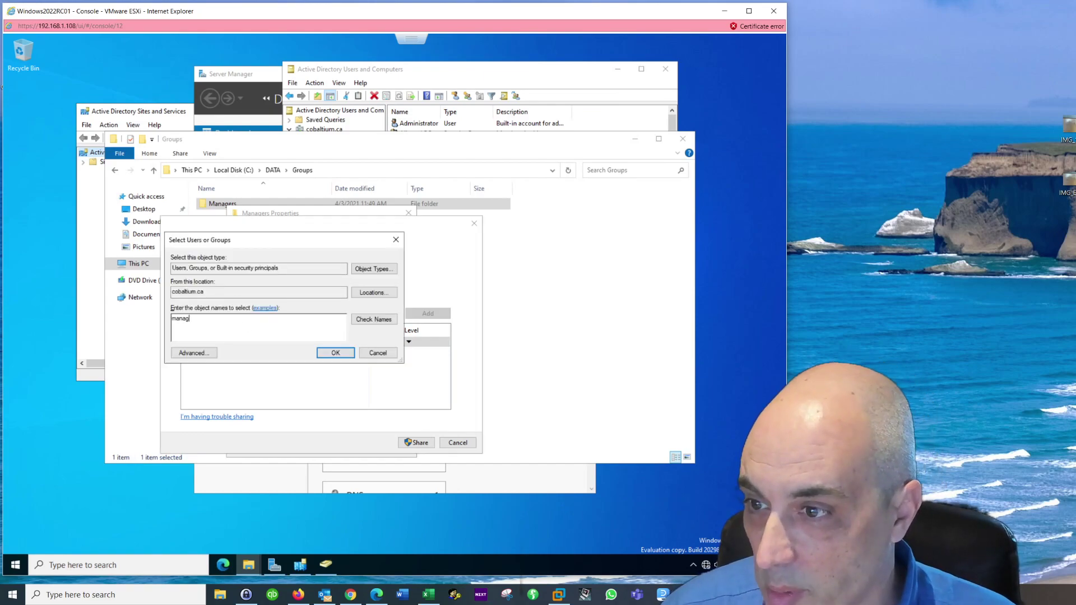
pyautogui.click(376, 320)
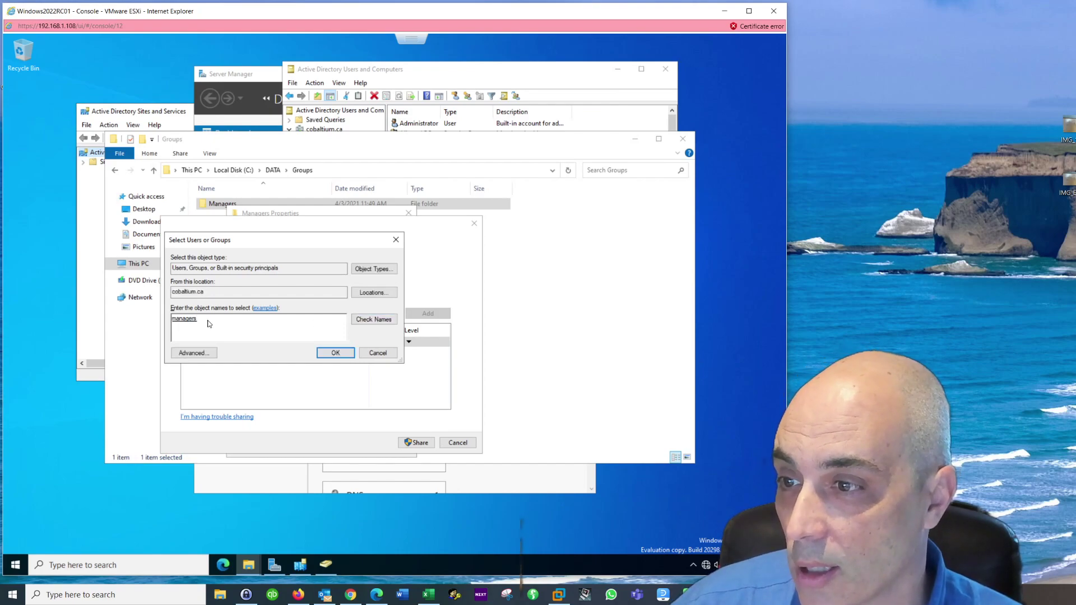
pyautogui.click(336, 353)
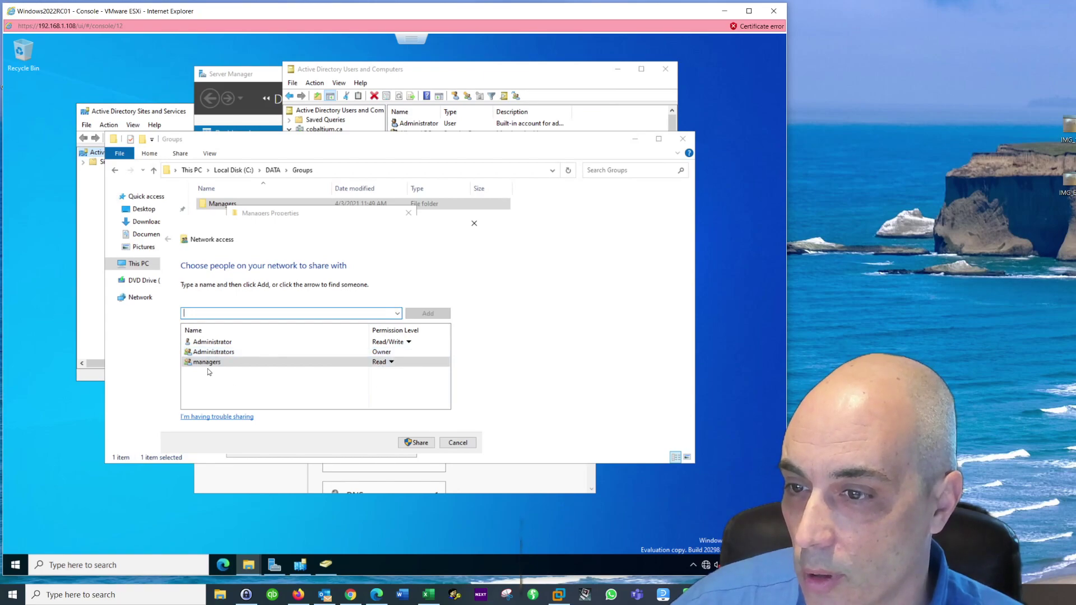
# Step: Give managers Read/Write permission and share the folder as \\DC-2022\Managers
pyautogui.click(391, 362)
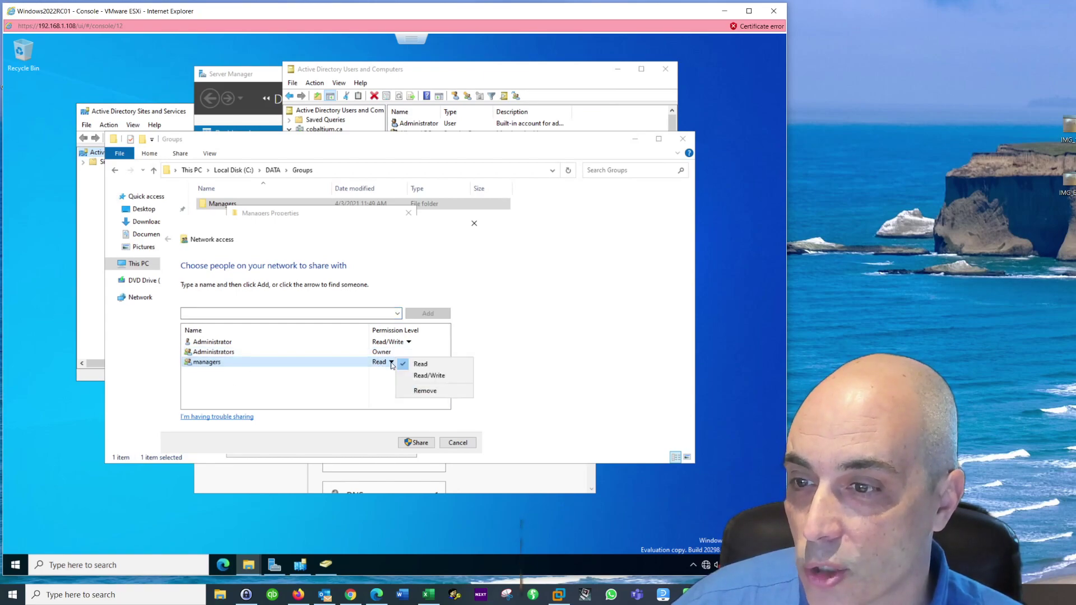
pyautogui.click(422, 376)
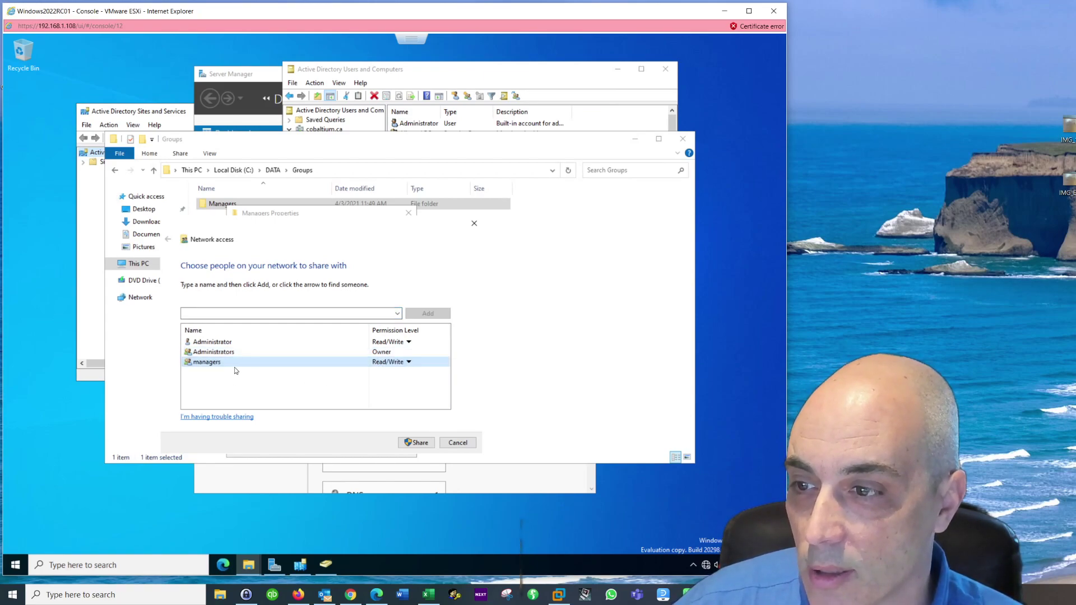
pyautogui.click(425, 443)
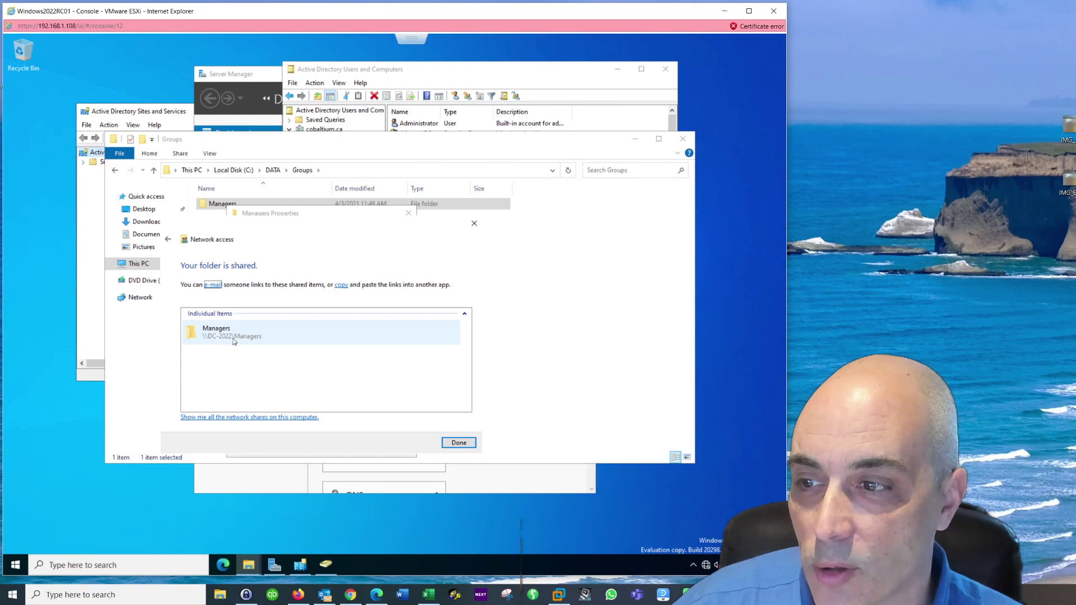
pyautogui.click(462, 443)
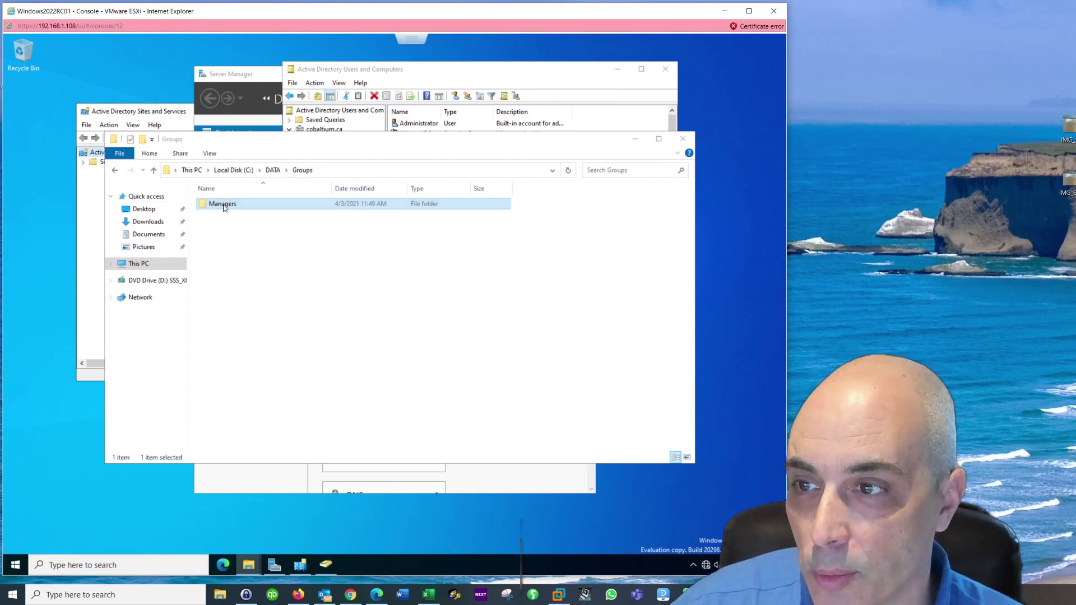
# Step: Close the Explorer and Managers Properties windows and open the user's Profile settings
pyautogui.click(683, 139)
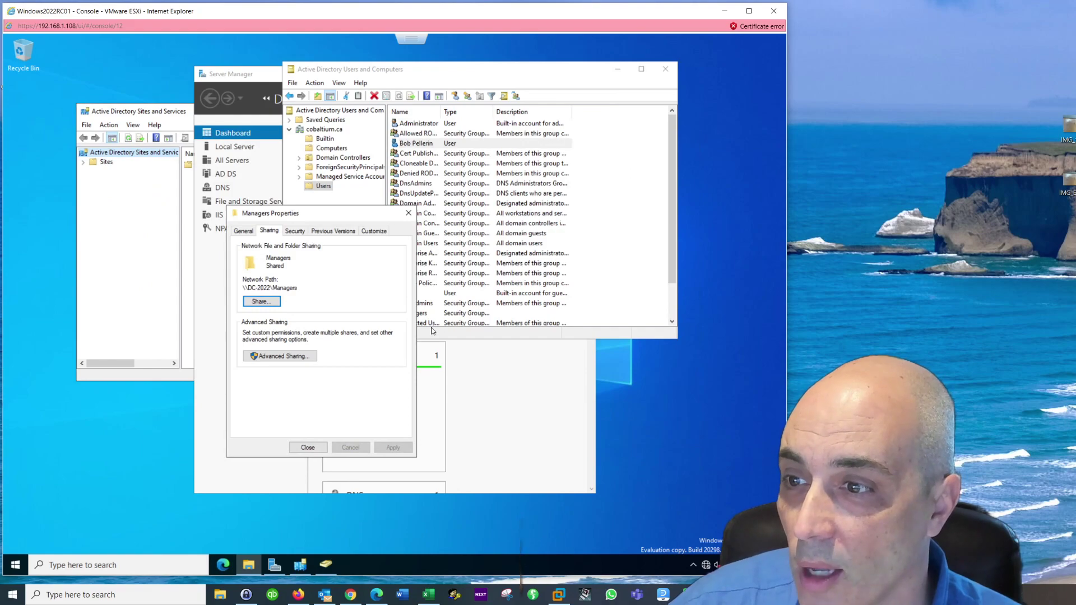
pyautogui.click(308, 447)
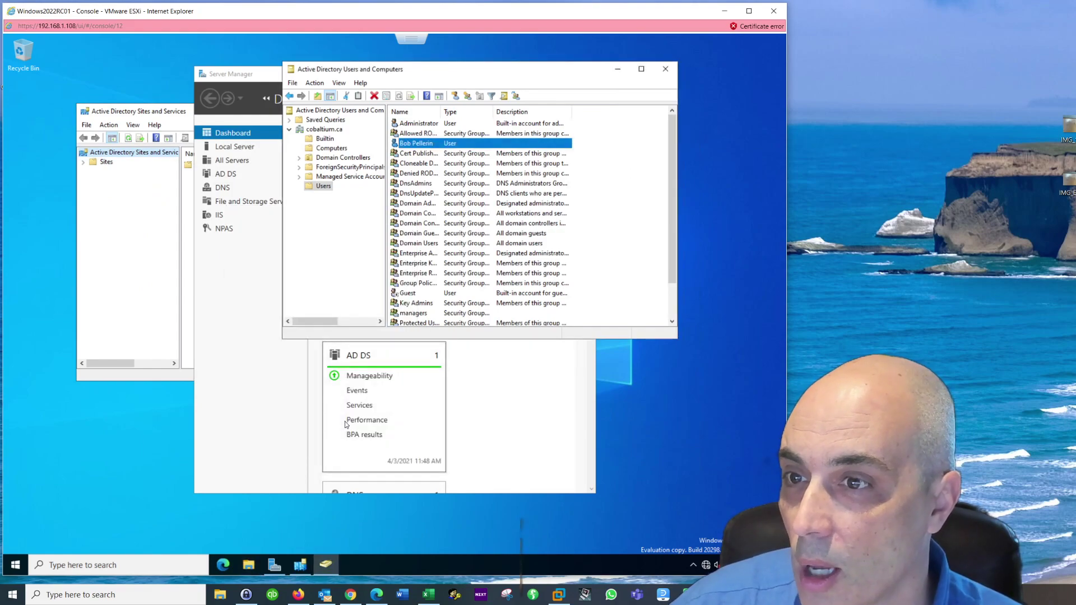
pyautogui.doubleClick(418, 144)
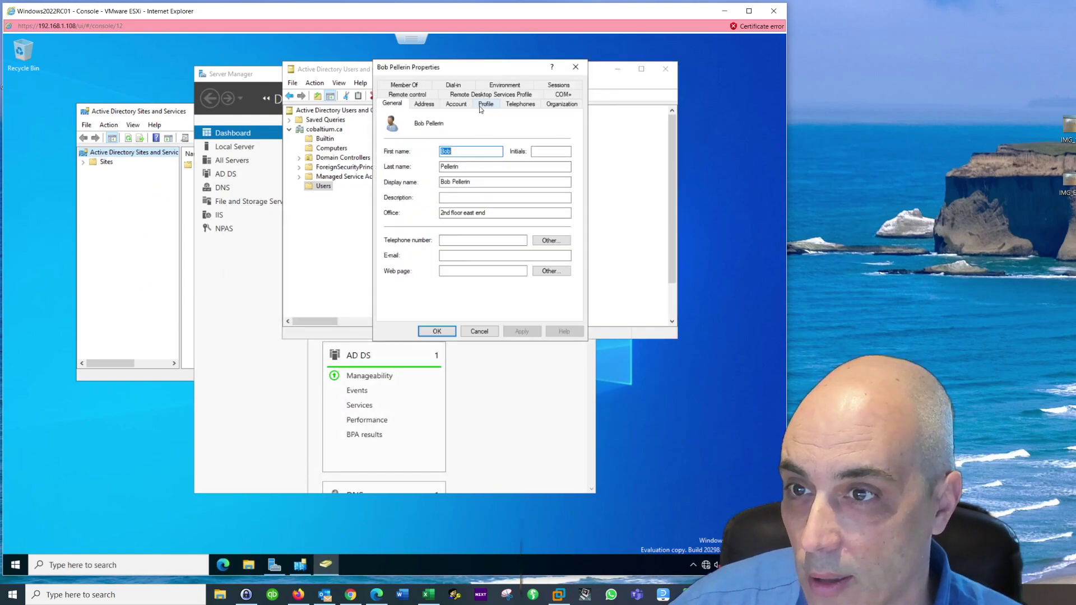
pyautogui.click(485, 105)
# Step: Set the home folder to connect M: to \\dc-2022\managers, apply and close
pyautogui.click(417, 195)
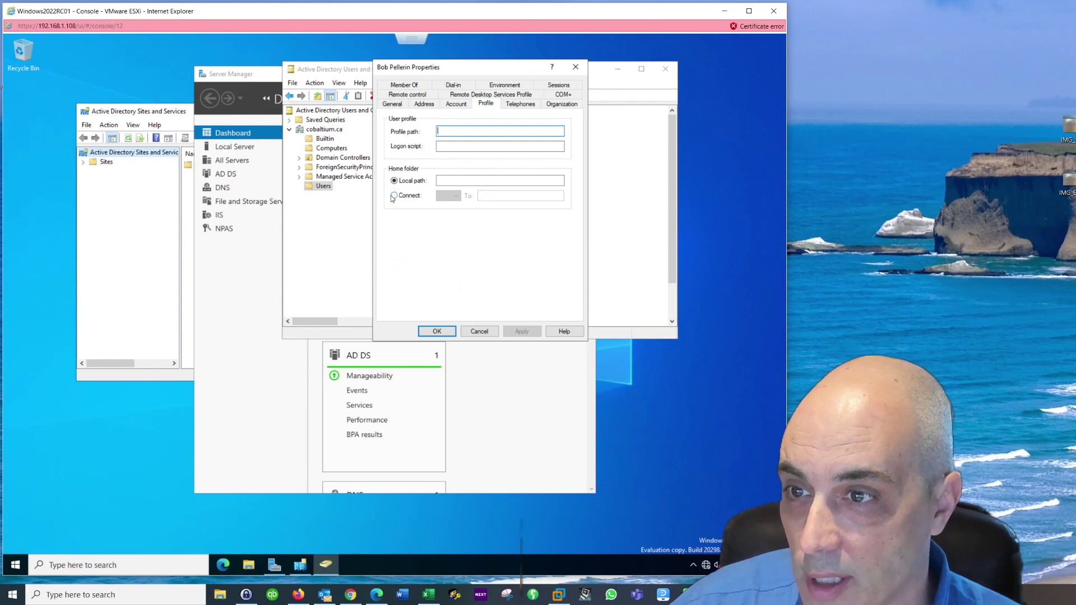
pyautogui.click(456, 196)
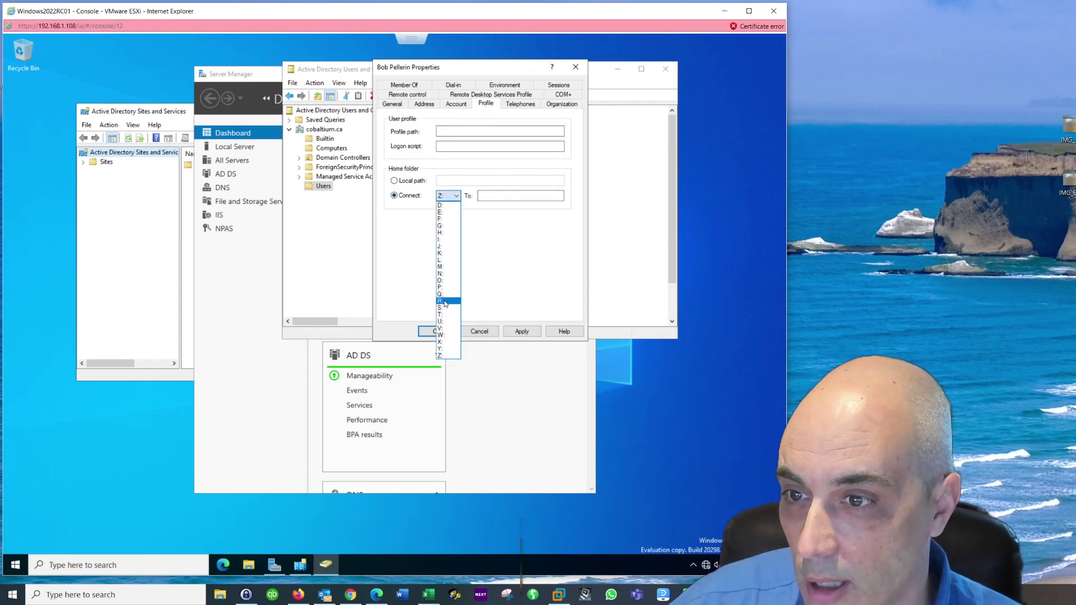
pyautogui.click(446, 267)
pyautogui.click(502, 198)
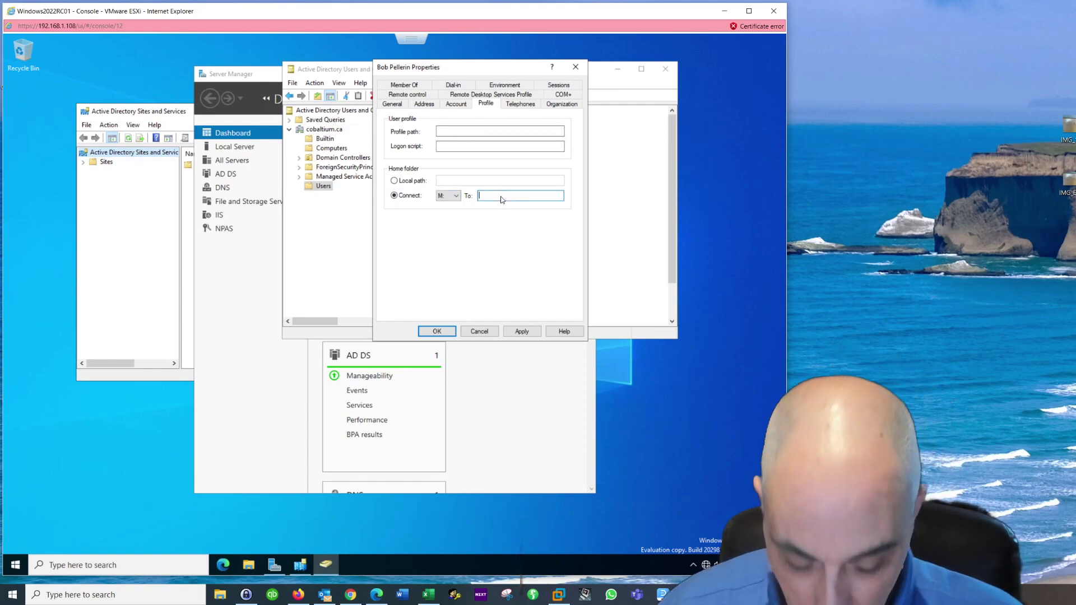
pyautogui.write('\\')
pyautogui.write('dc-')
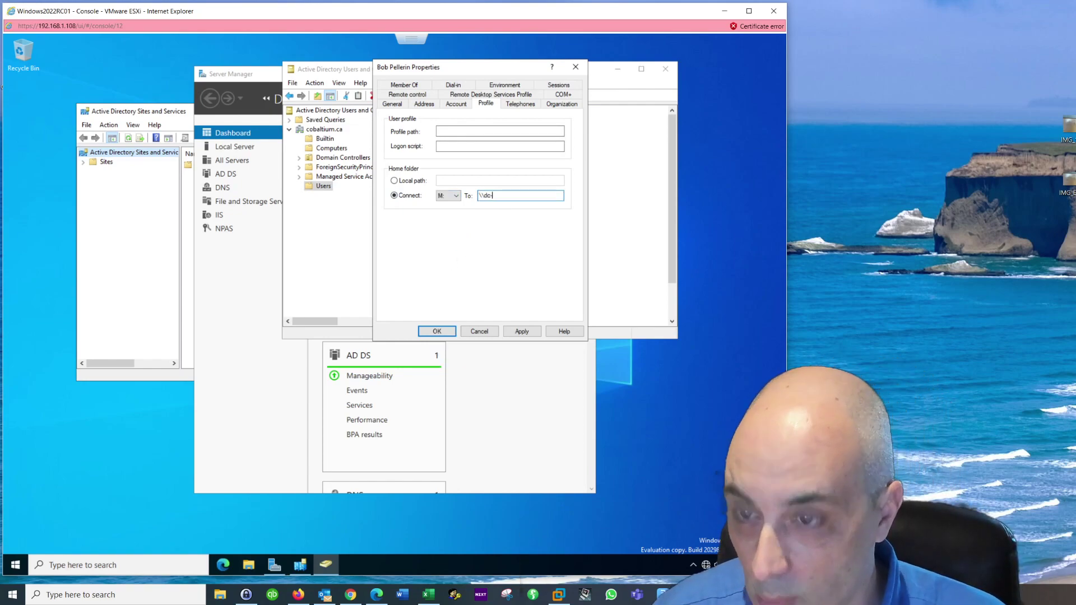
pyautogui.write('2022')
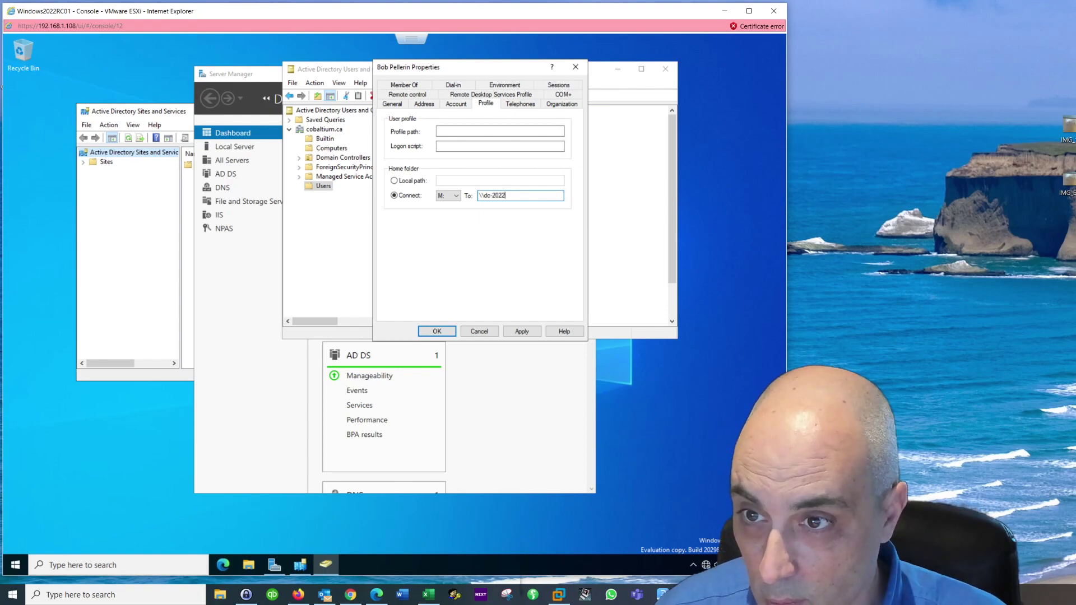
pyautogui.write('\\managers')
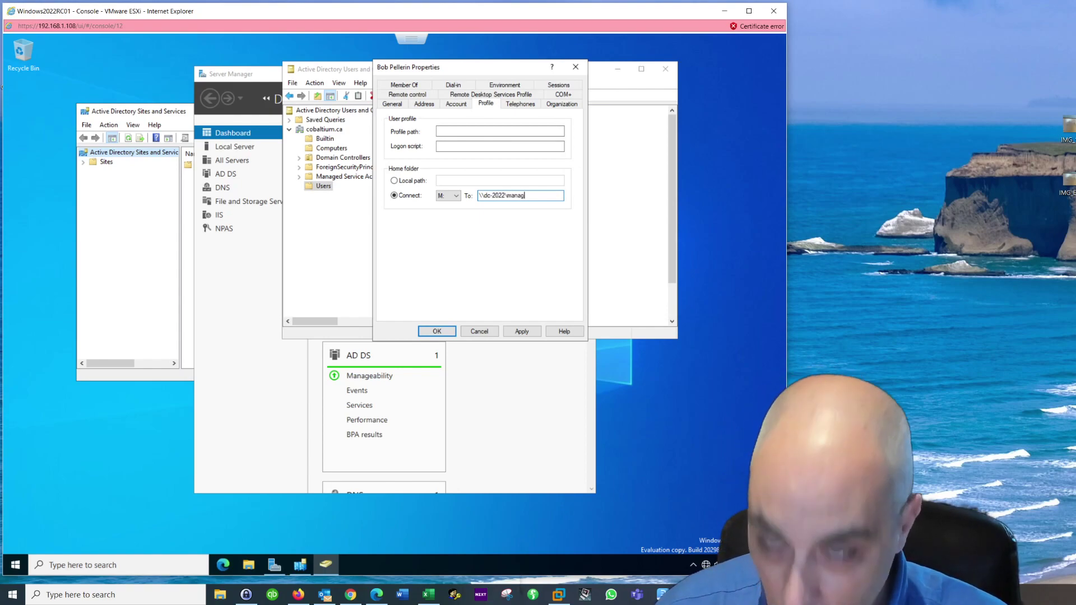
pyautogui.click(526, 331)
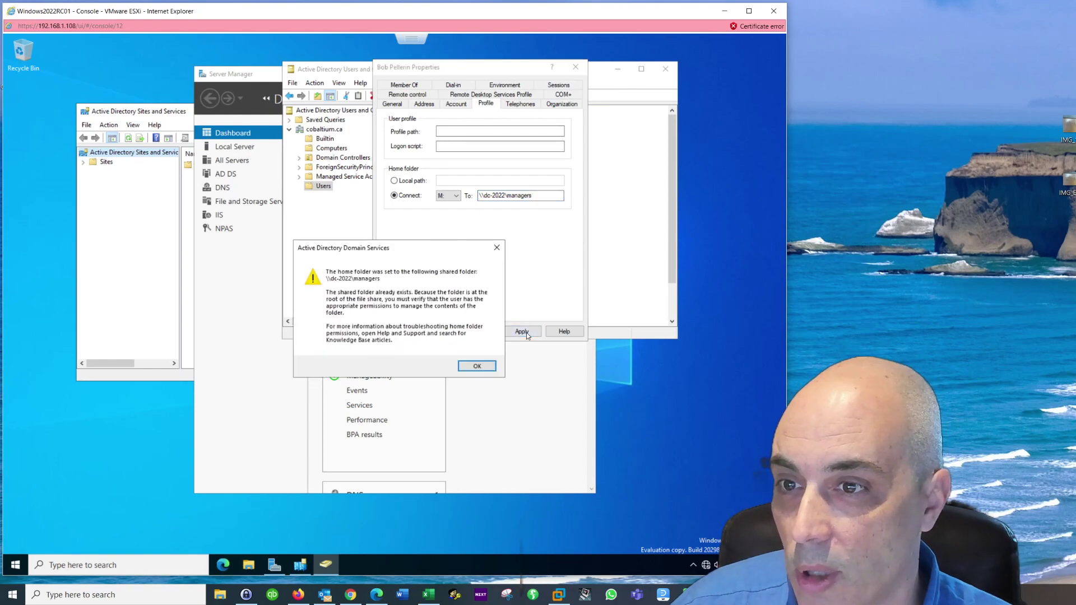
pyautogui.click(477, 367)
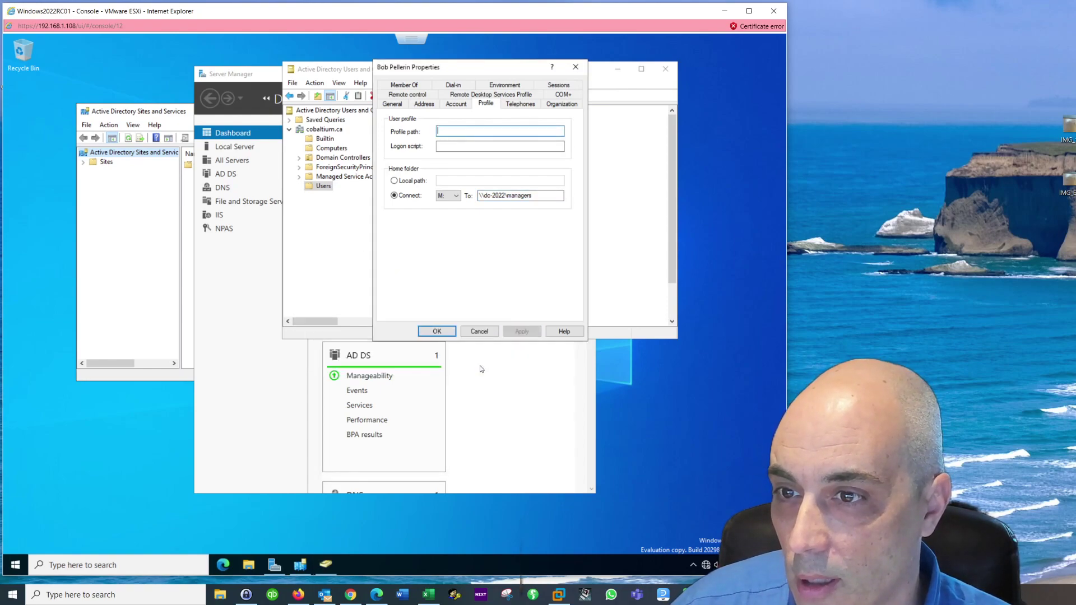
pyautogui.click(446, 332)
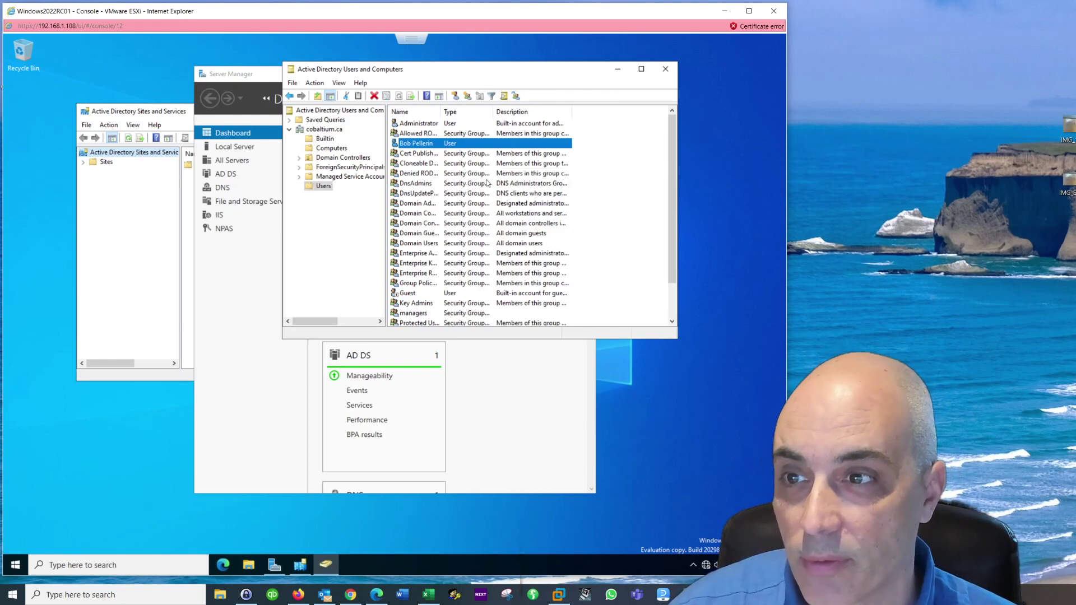
pyautogui.click(249, 566)
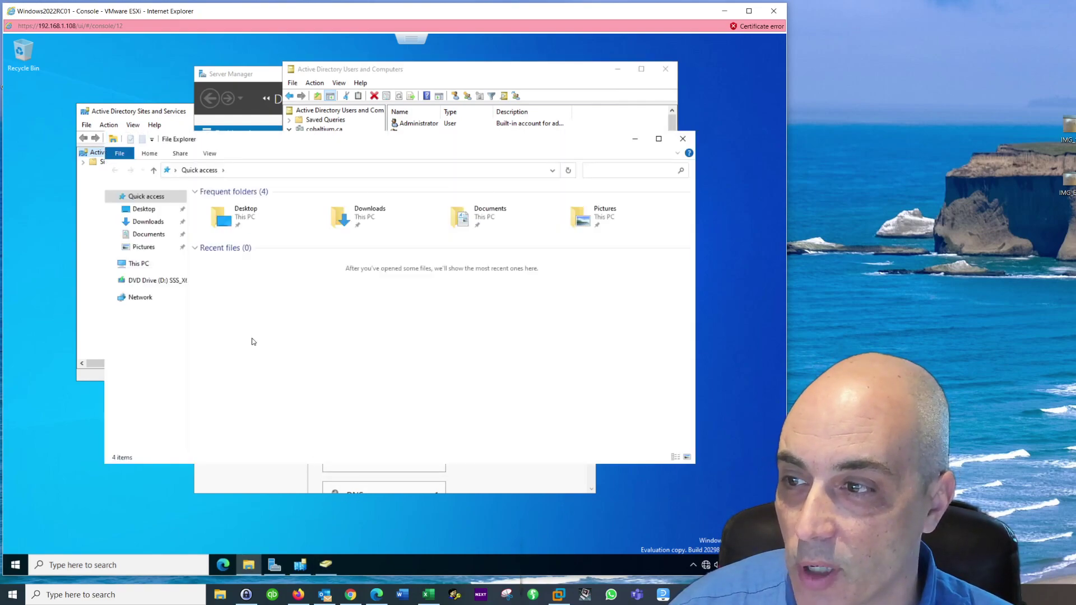
pyautogui.click(141, 268)
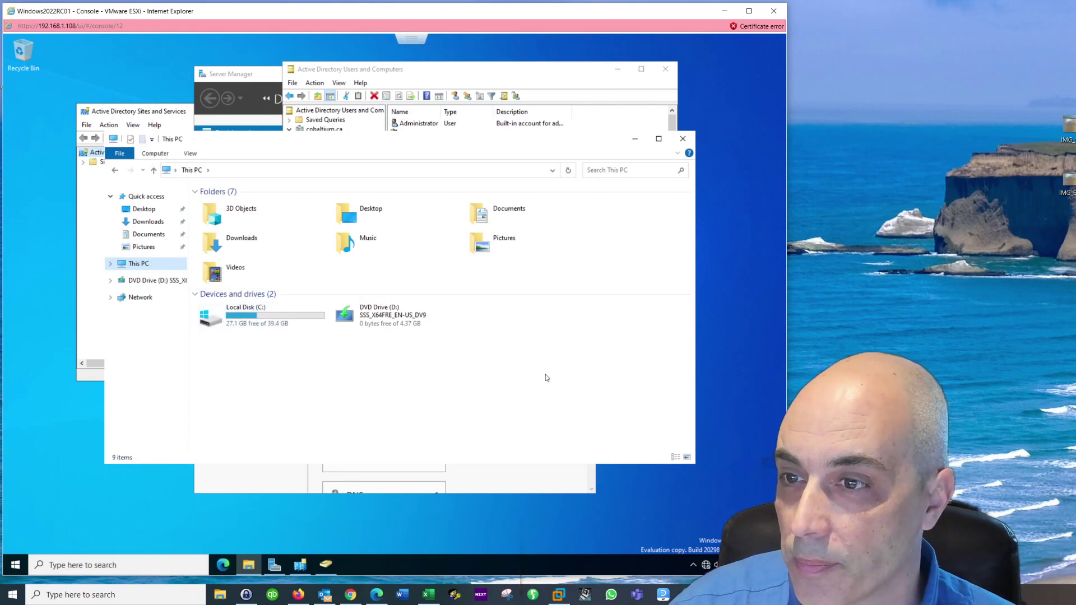
pyautogui.click(683, 139)
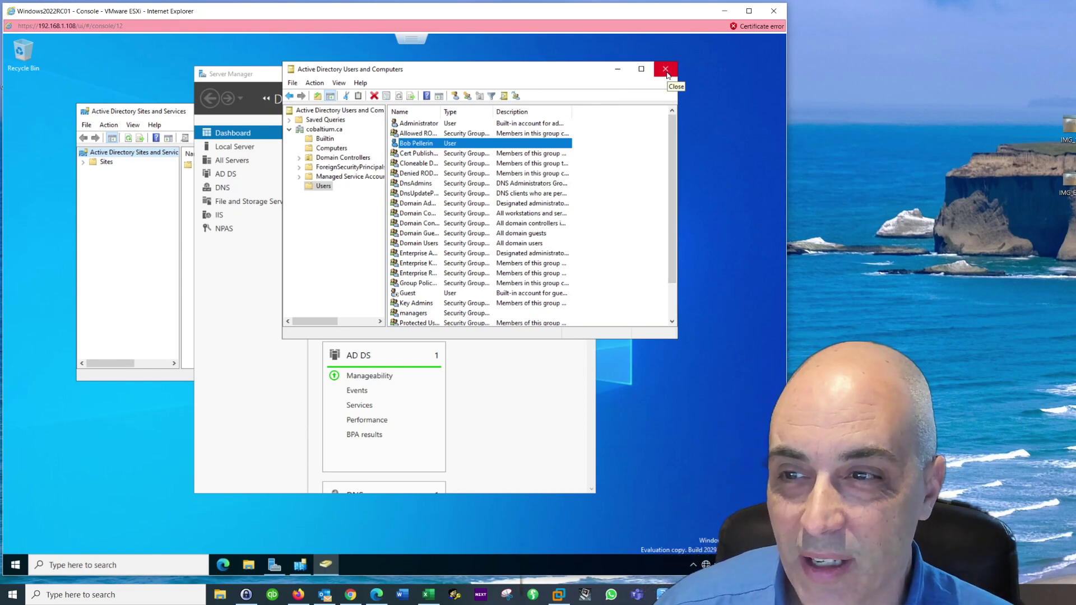
# Step: Close Active Directory Users and Computers, Server Manager and Active Directory Sites and Services
pyautogui.click(665, 71)
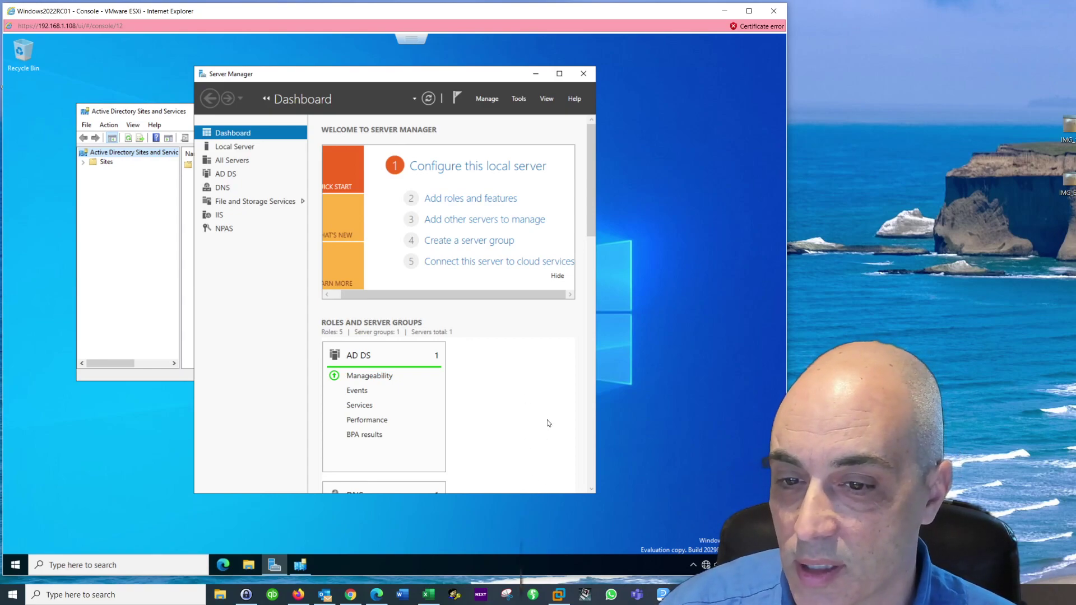
pyautogui.click(583, 75)
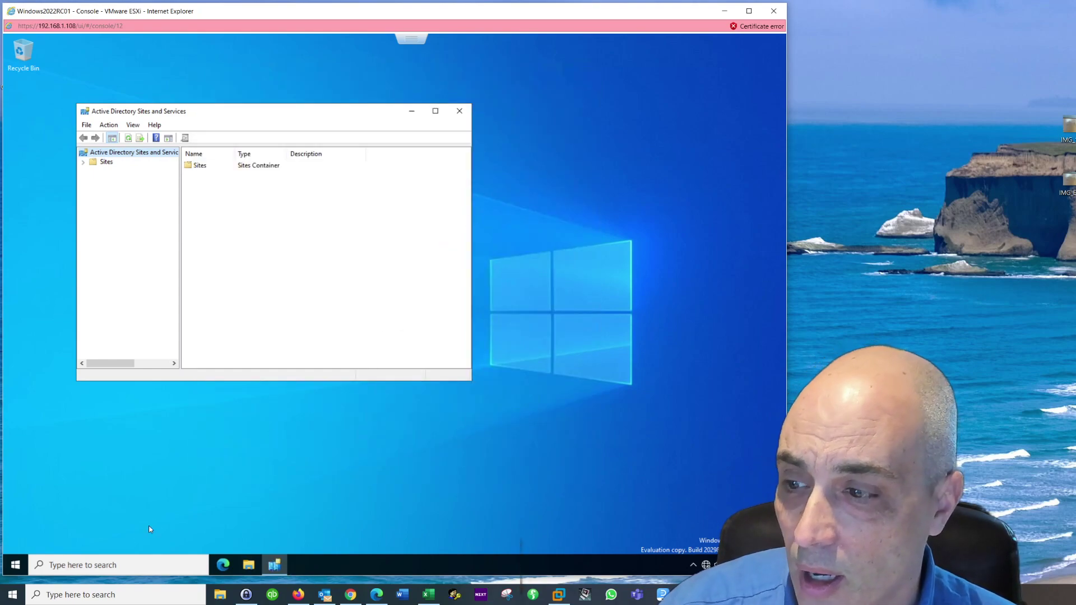
pyautogui.click(17, 564)
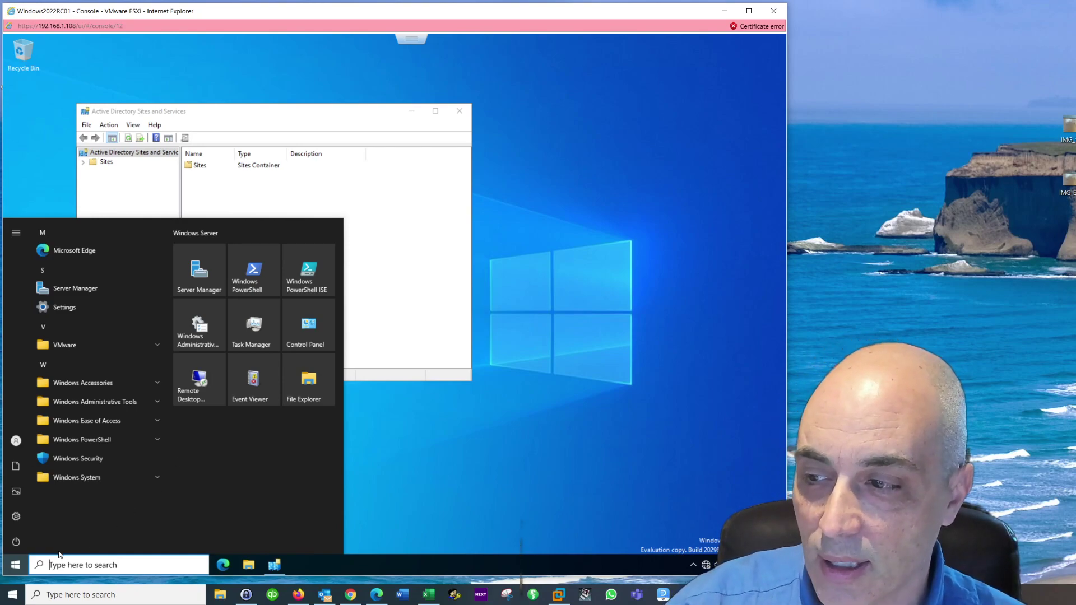
pyautogui.moveTo(16, 491)
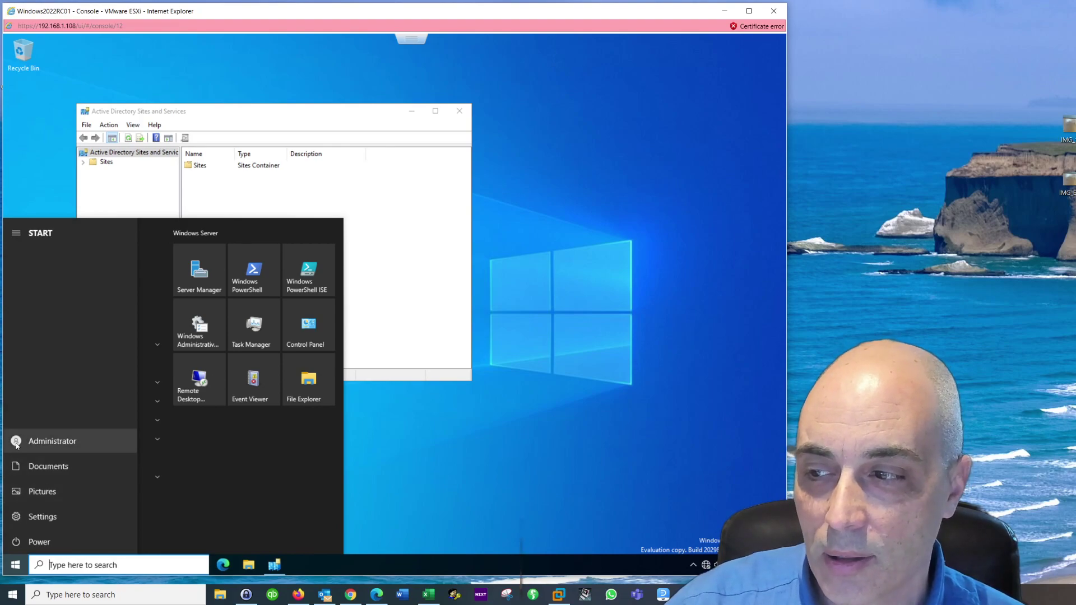
pyautogui.click(443, 439)
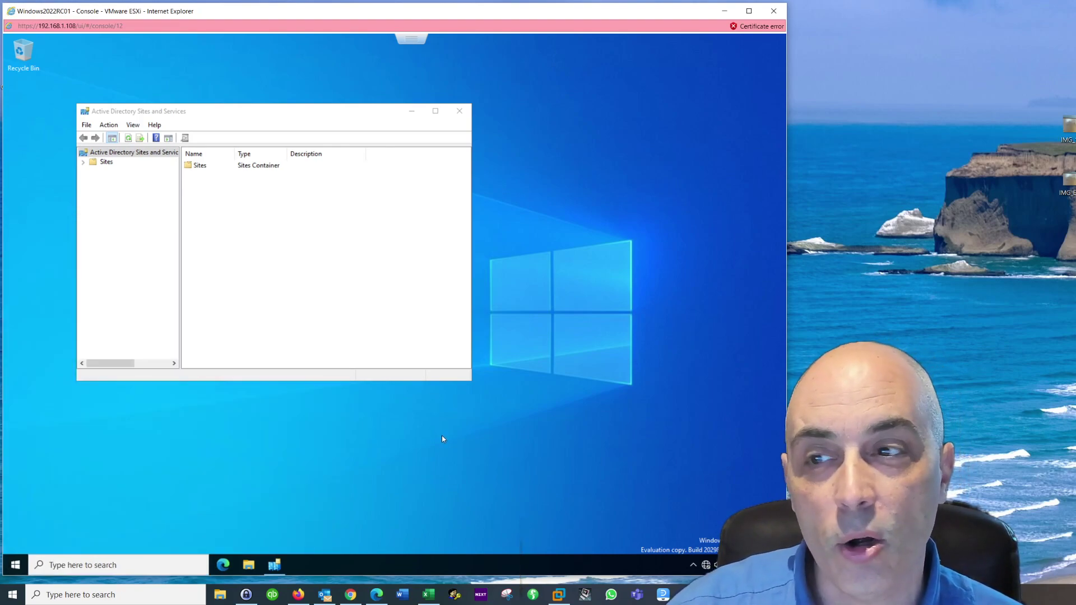
pyautogui.click(459, 111)
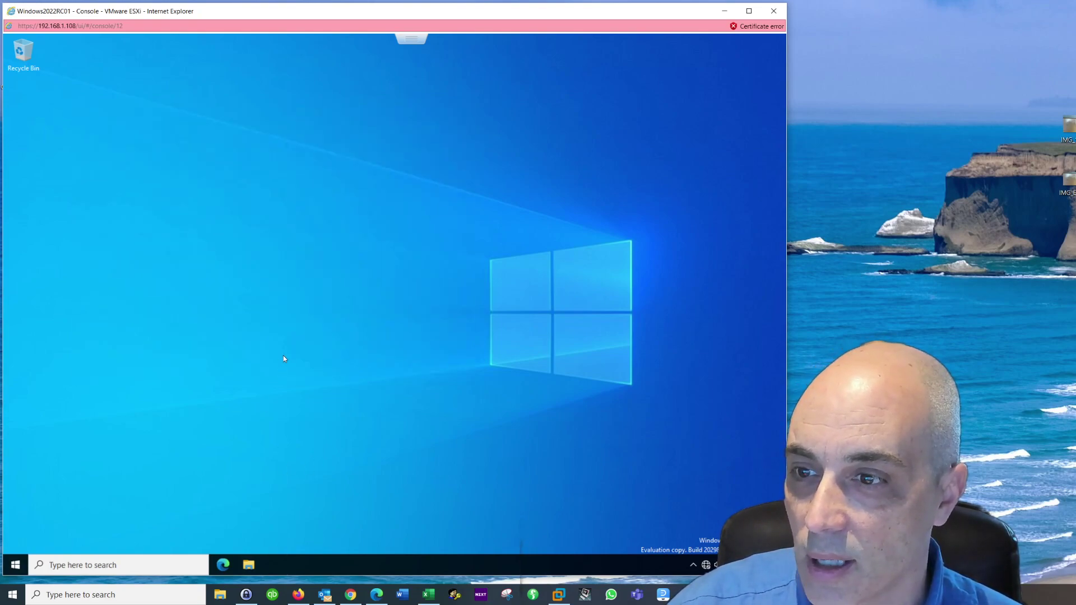